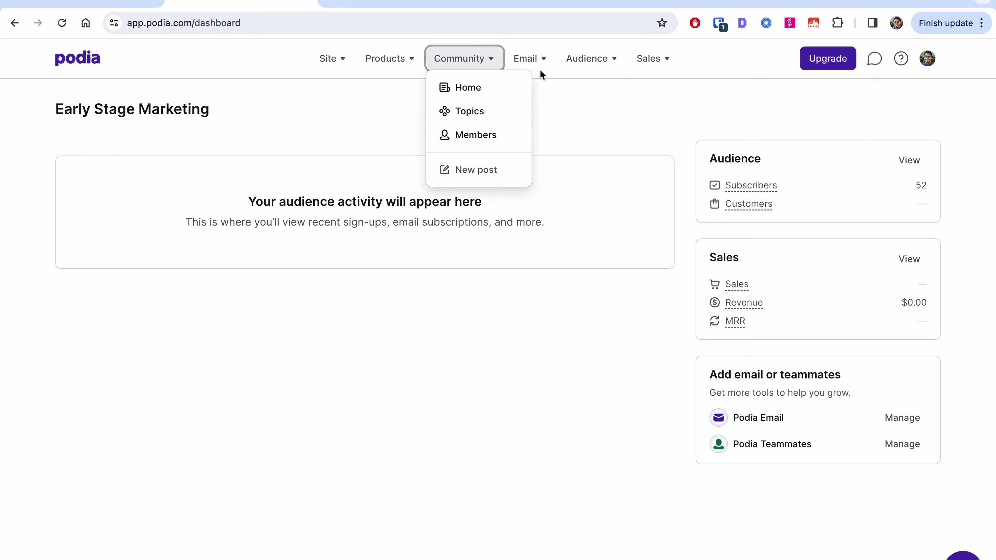
# Look at the tag choices in the form for adding a person, and close it without adding anyone
pyautogui.click(537, 69)
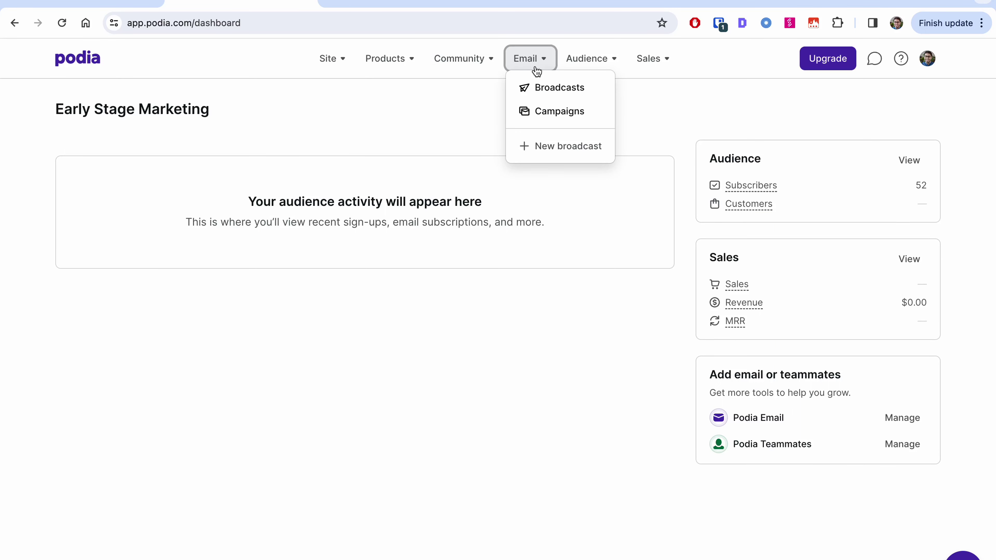
pyautogui.click(609, 63)
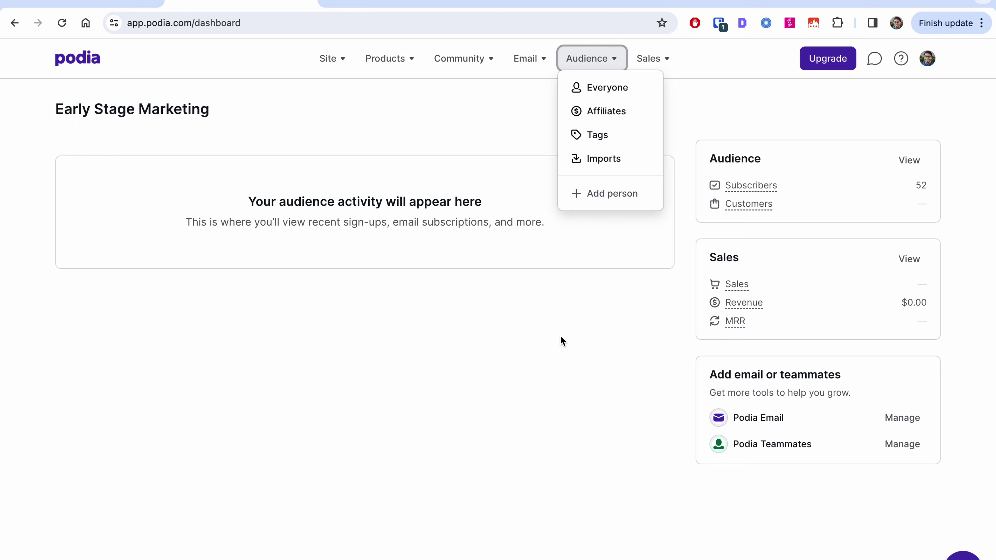
pyautogui.click(603, 196)
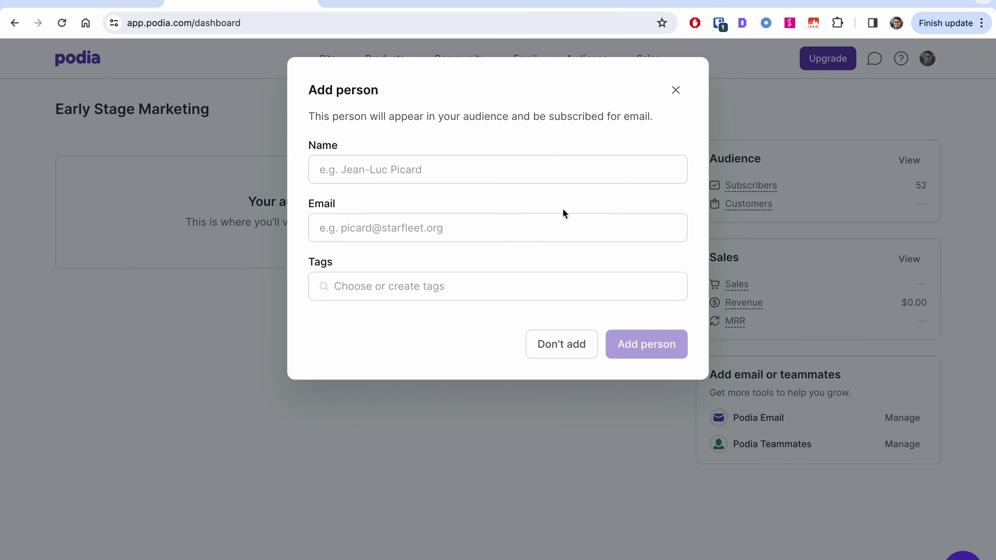
pyautogui.click(420, 290)
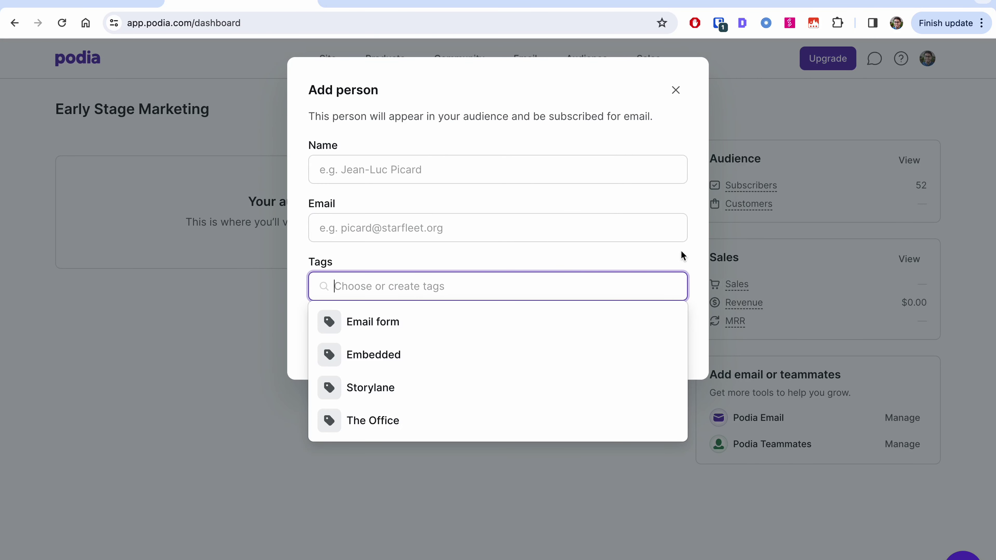
pyautogui.click(693, 208)
pyautogui.click(675, 94)
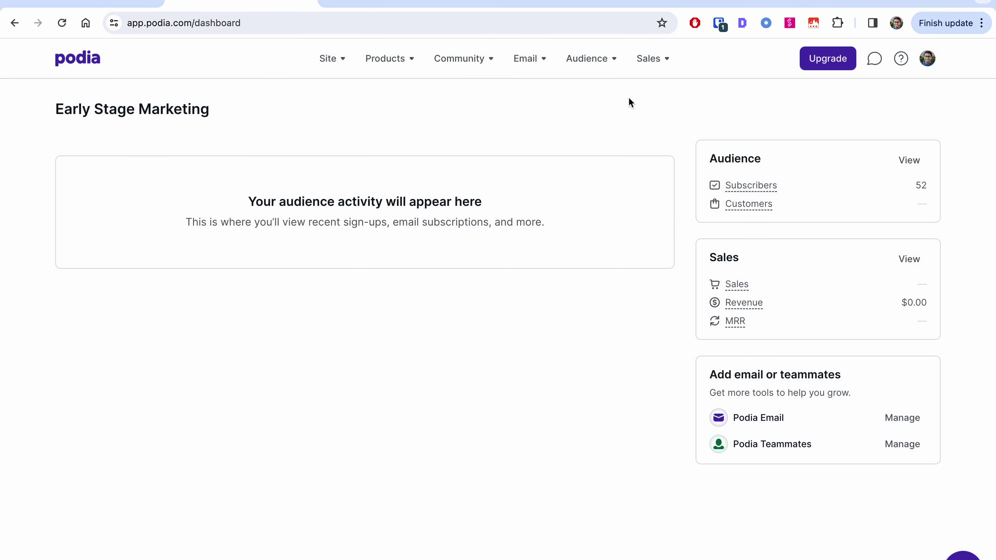
# Look over the full audience list and the form for adding a person there, without adding anyone
pyautogui.click(541, 63)
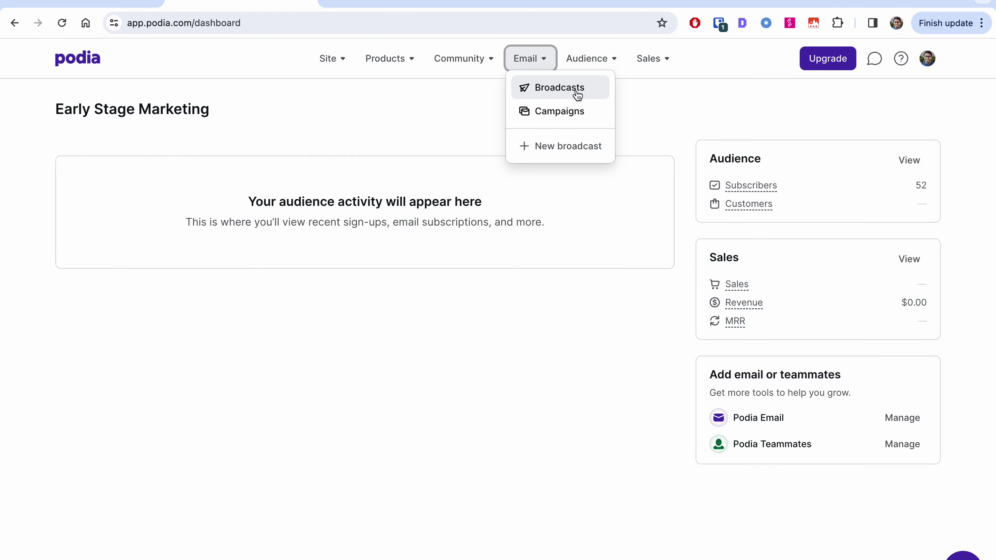
pyautogui.moveTo(757, 204)
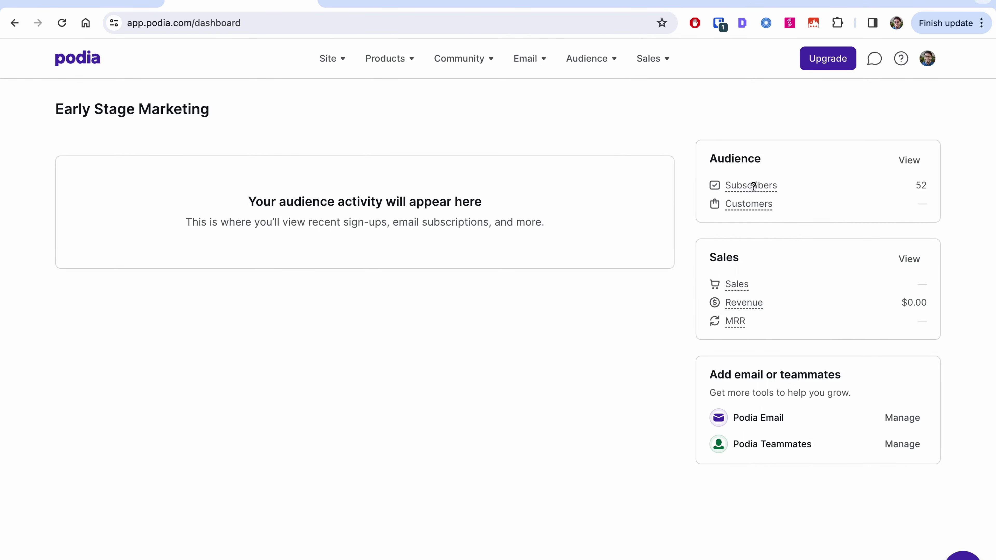
pyautogui.click(596, 63)
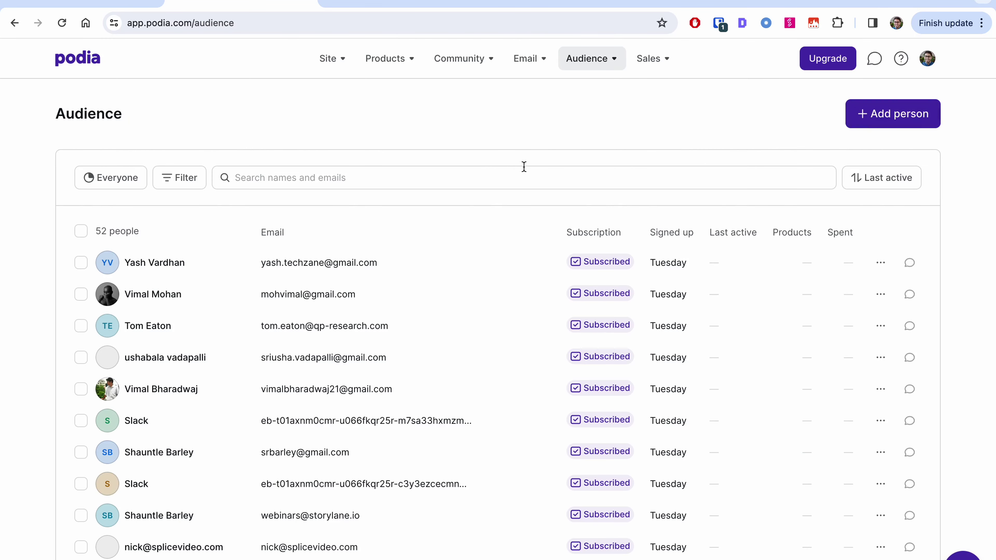
pyautogui.click(859, 118)
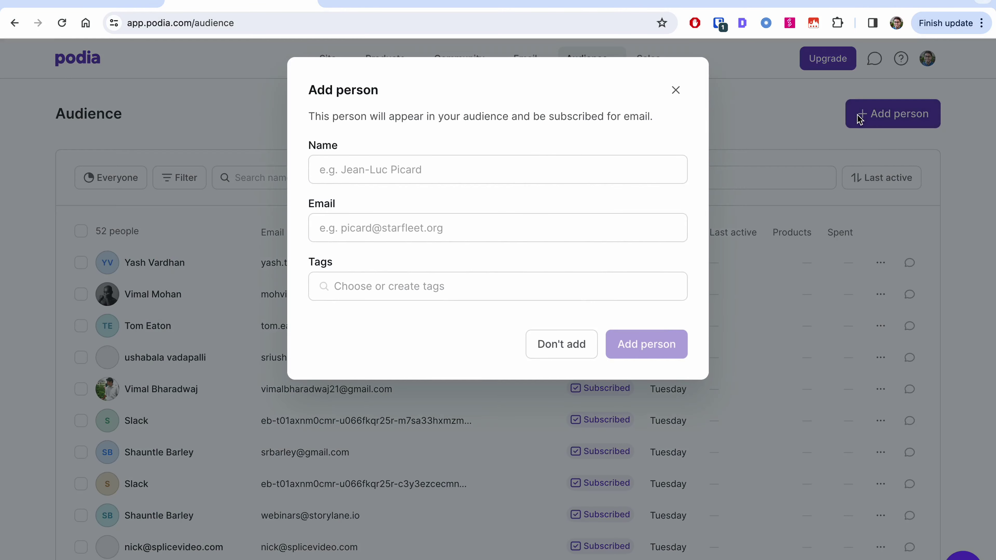
pyautogui.click(680, 101)
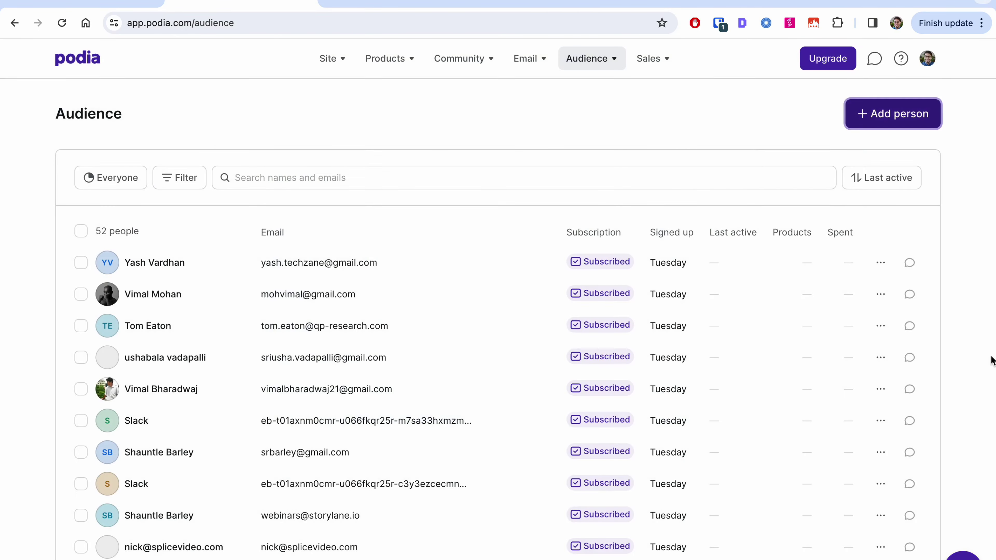
pyautogui.scroll(-10, 992, 361)
pyautogui.scroll(10, 991, 352)
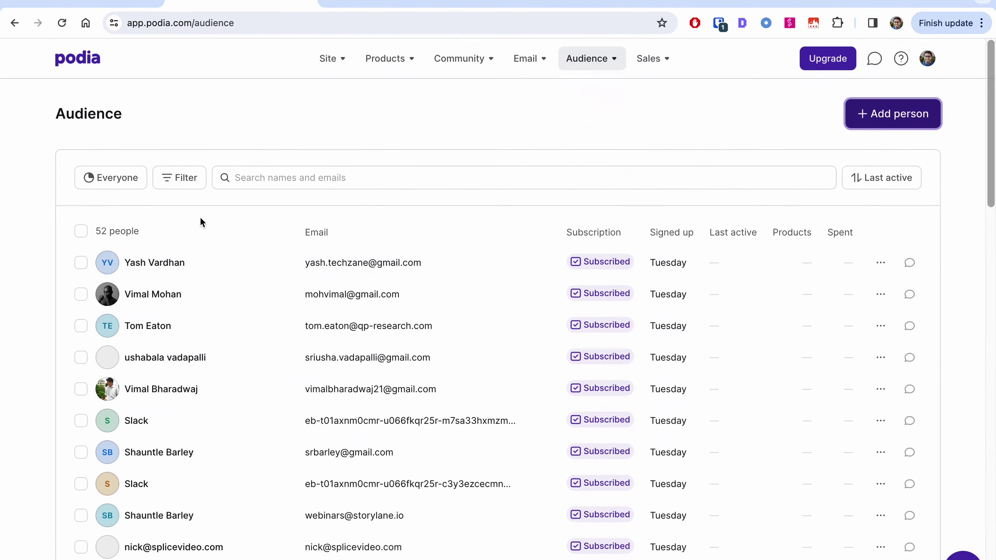
# Go to the email broadcasts page and start importing subscribers from there
pyautogui.click(527, 61)
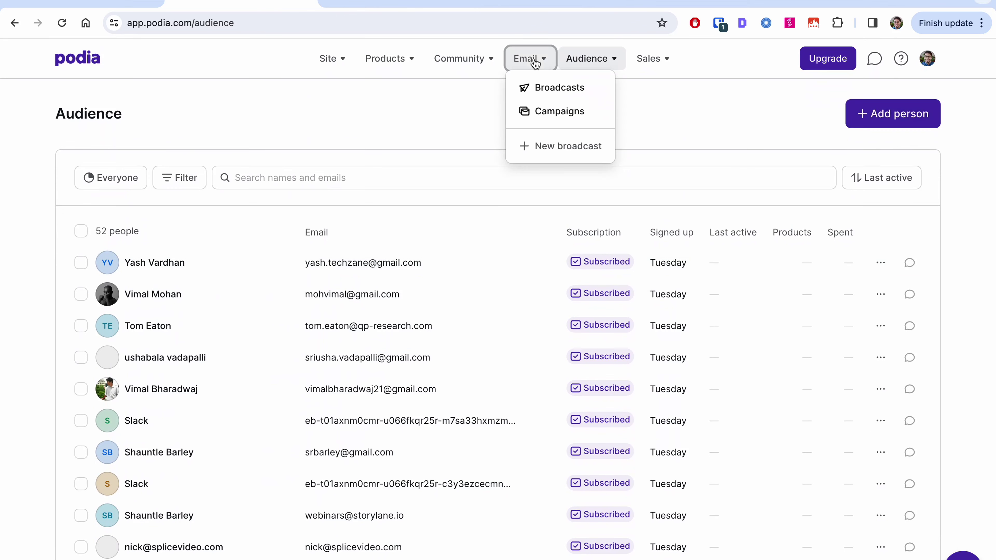
pyautogui.click(549, 88)
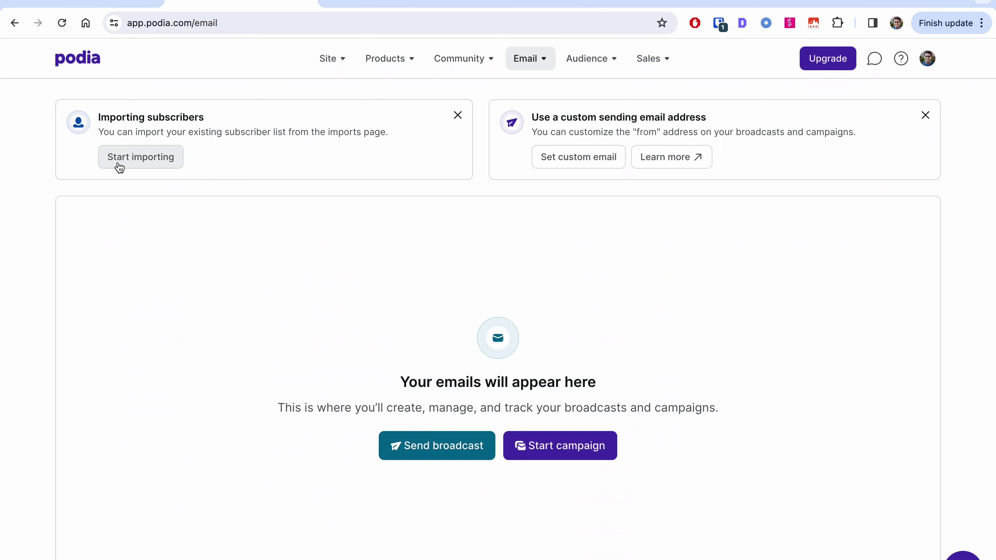
pyautogui.click(531, 65)
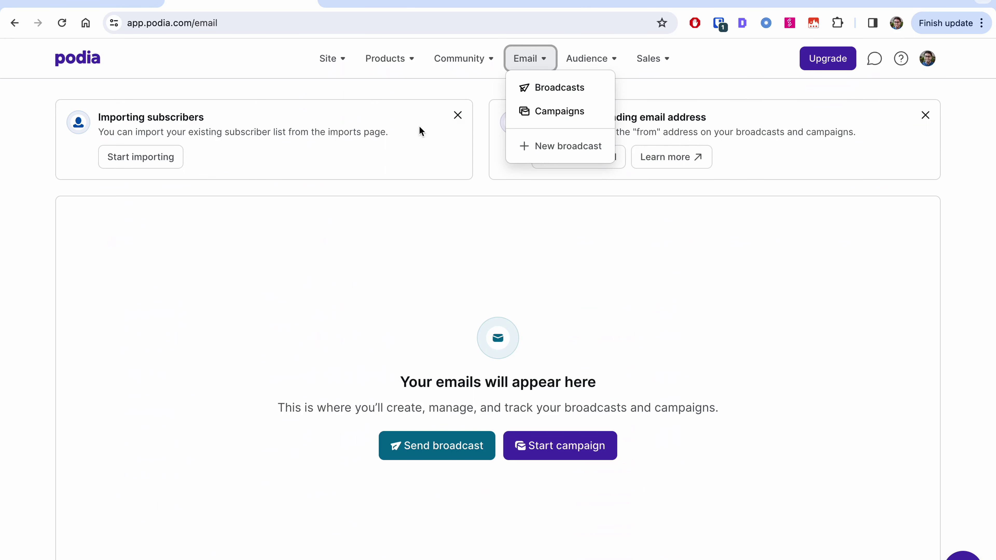
pyautogui.click(315, 97)
pyautogui.click(146, 152)
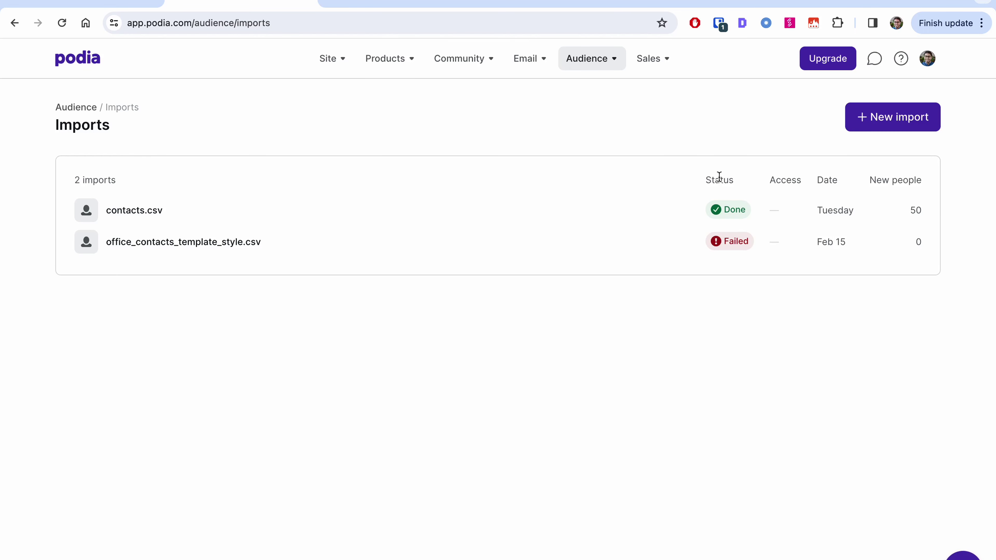
# Set up a new import of people into the audience with the Email form tag and prepare it
pyautogui.click(871, 119)
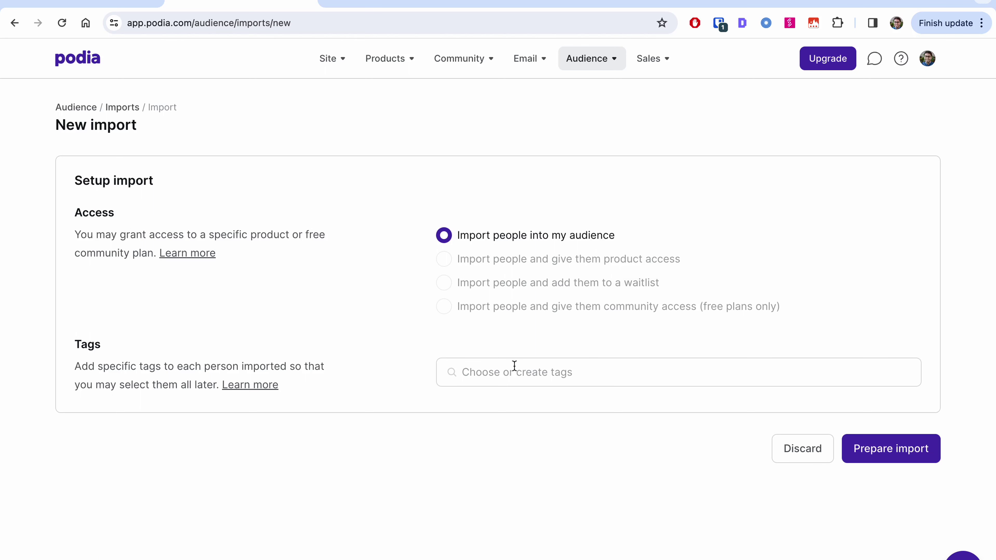
pyautogui.click(518, 373)
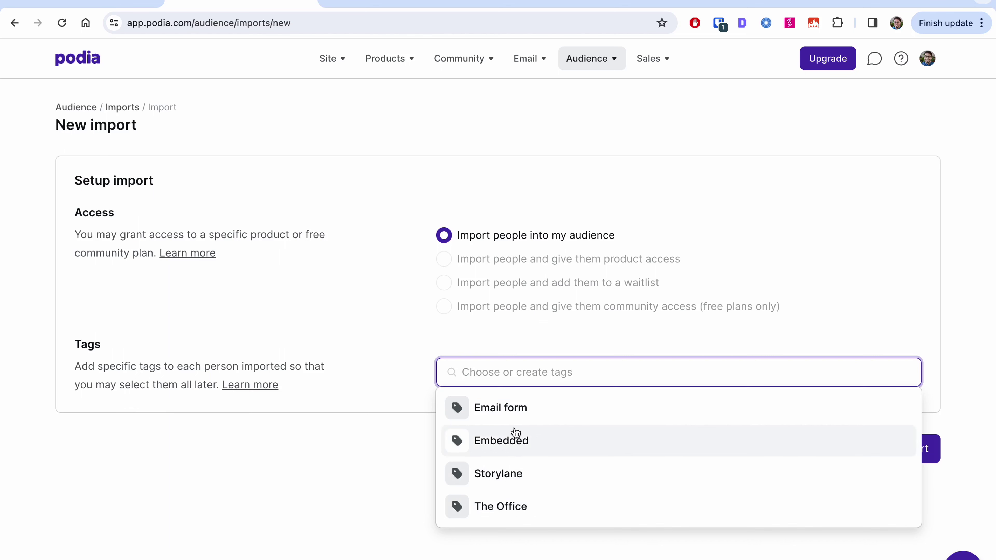
pyautogui.click(517, 408)
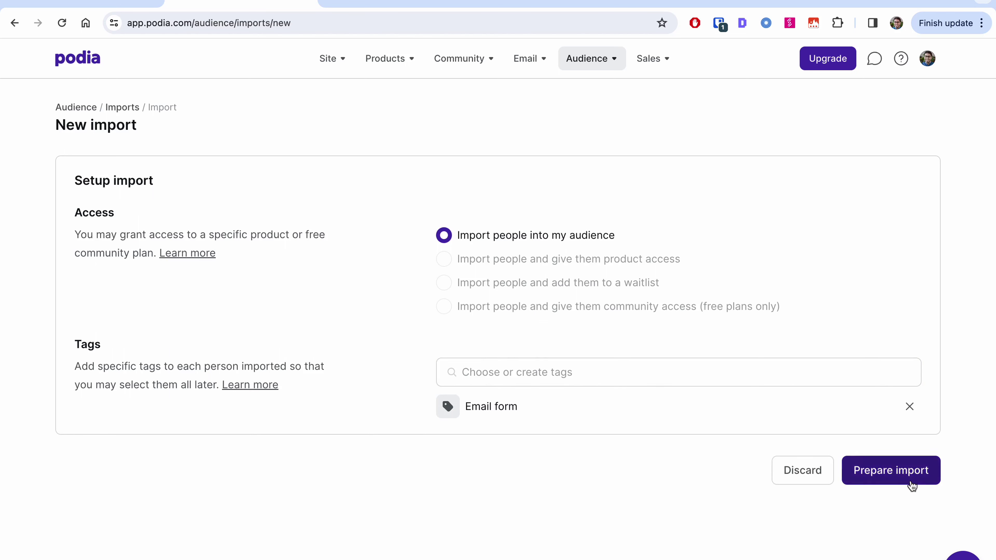
pyautogui.click(874, 478)
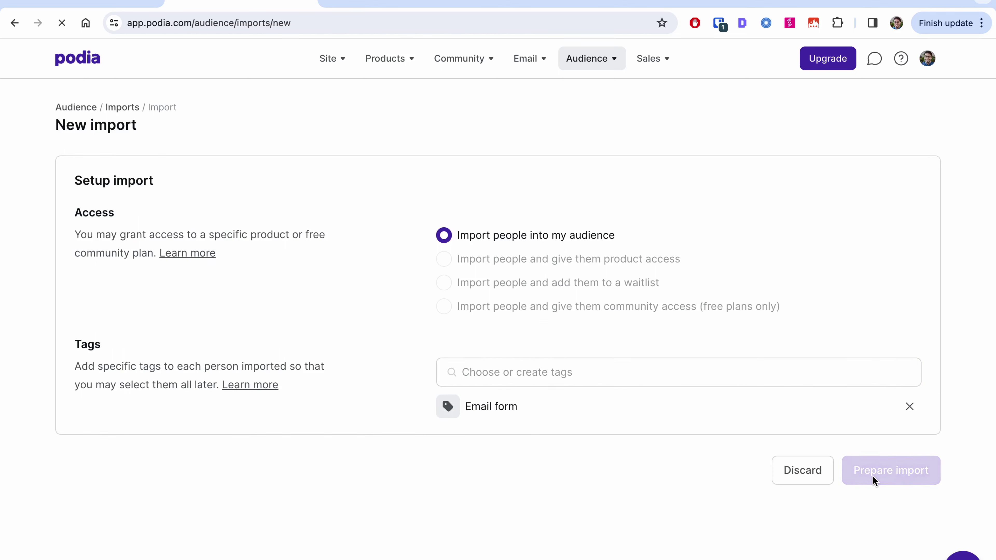
pyautogui.click(558, 492)
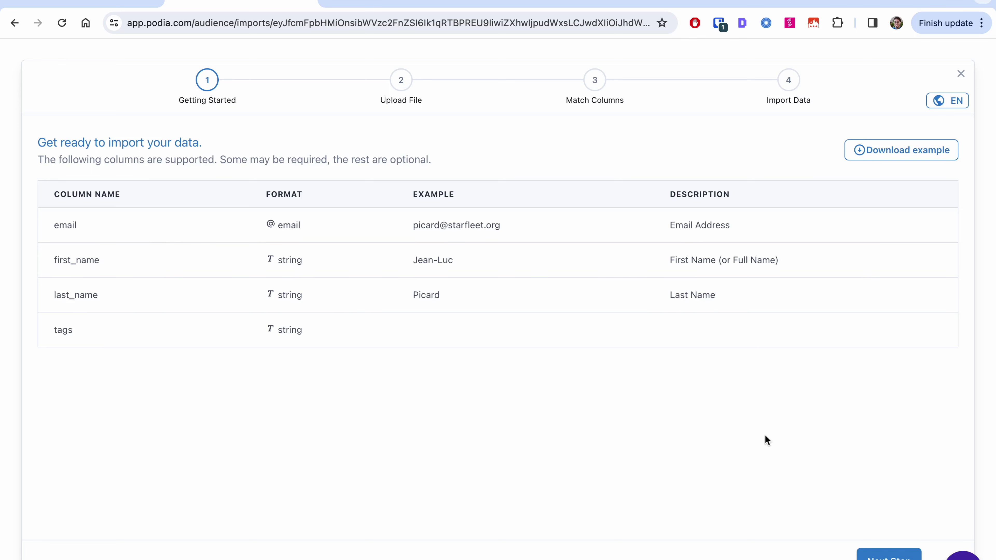
# Upload contacts.csv from the Downloads folder as the import file and proceed to matching columns
pyautogui.press('Return')
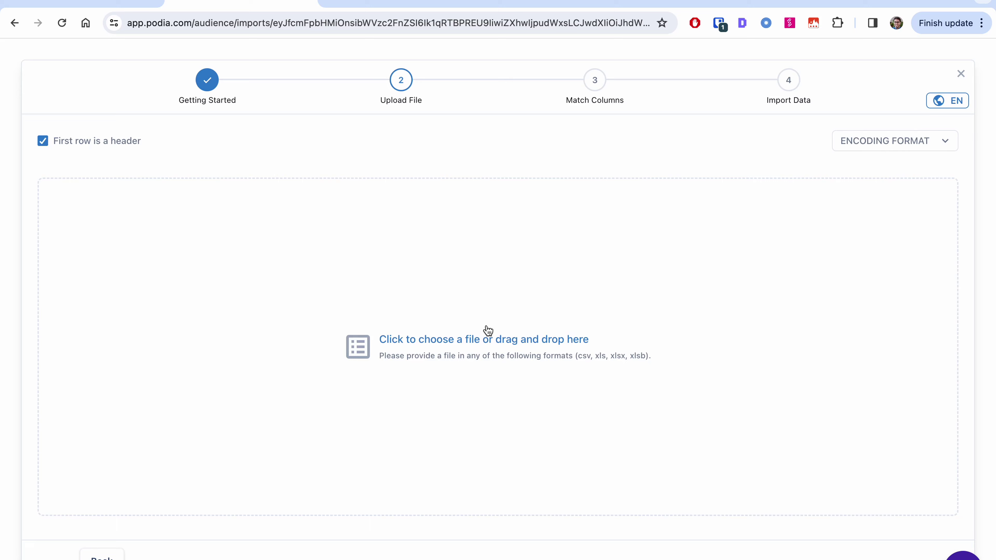
pyautogui.click(442, 348)
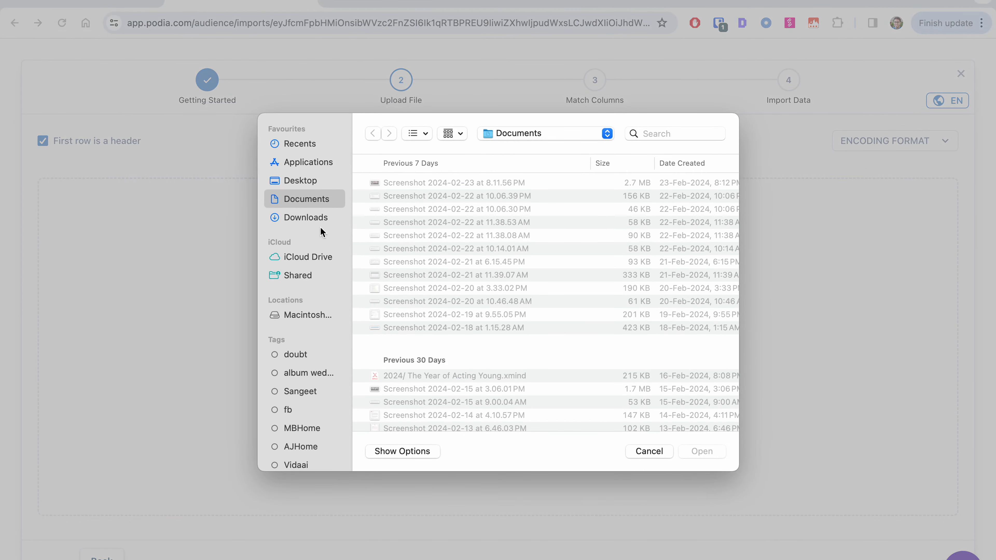
pyautogui.click(309, 217)
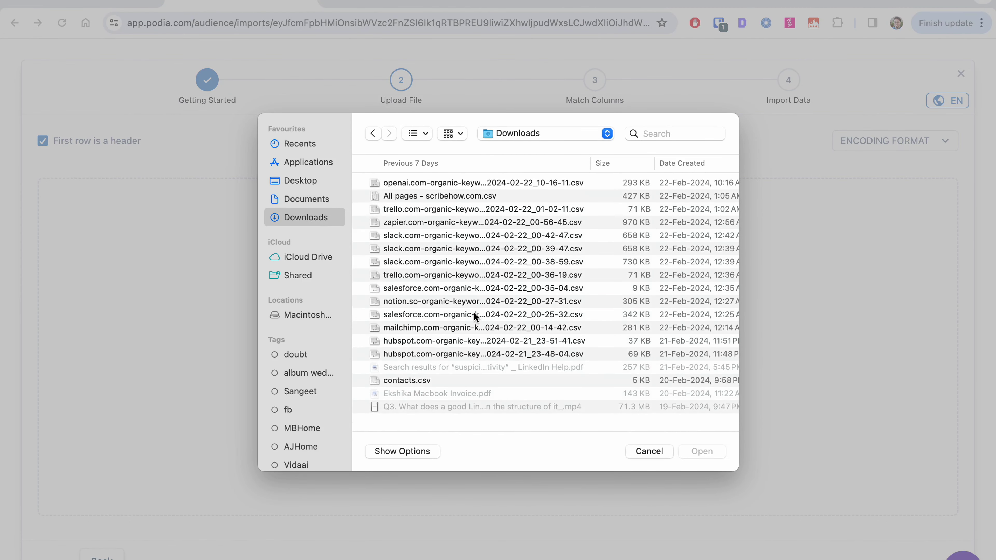
pyautogui.scroll(-5, 474, 313)
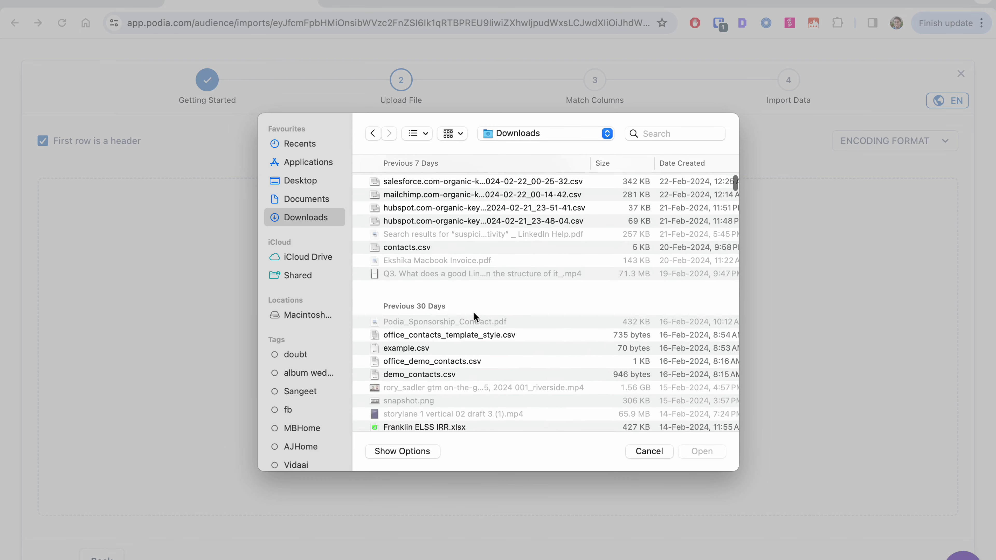
pyautogui.scroll(3, 473, 313)
pyautogui.click(405, 327)
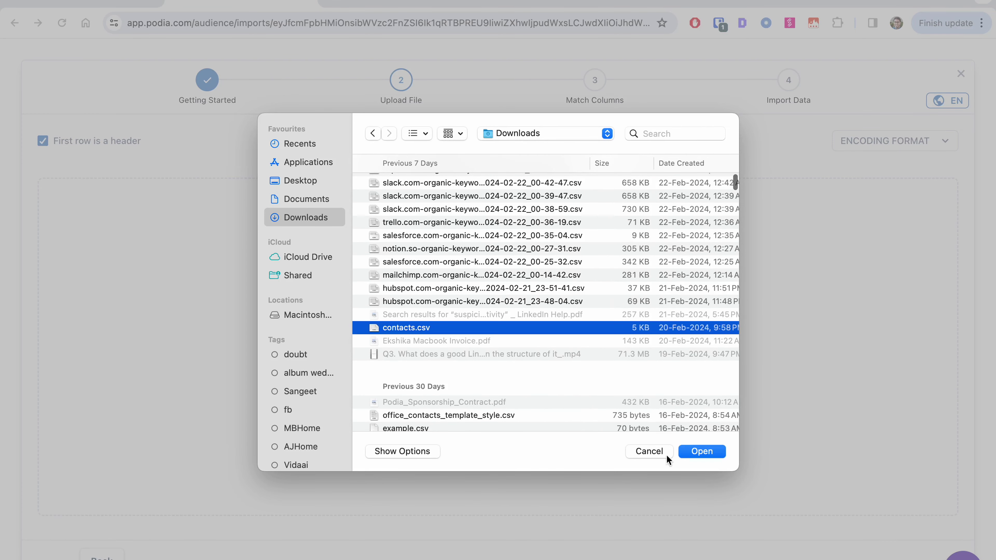
pyautogui.click(704, 452)
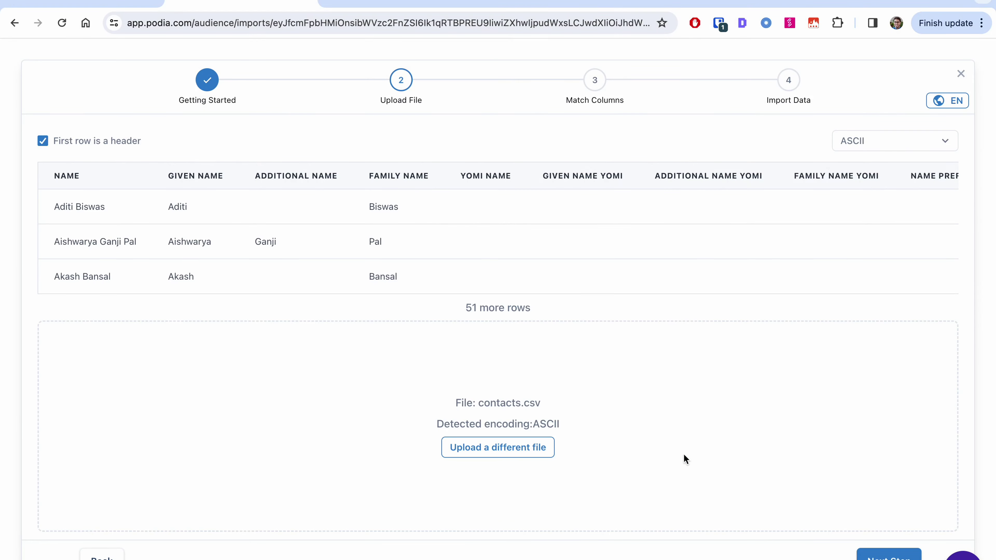
pyautogui.click(888, 556)
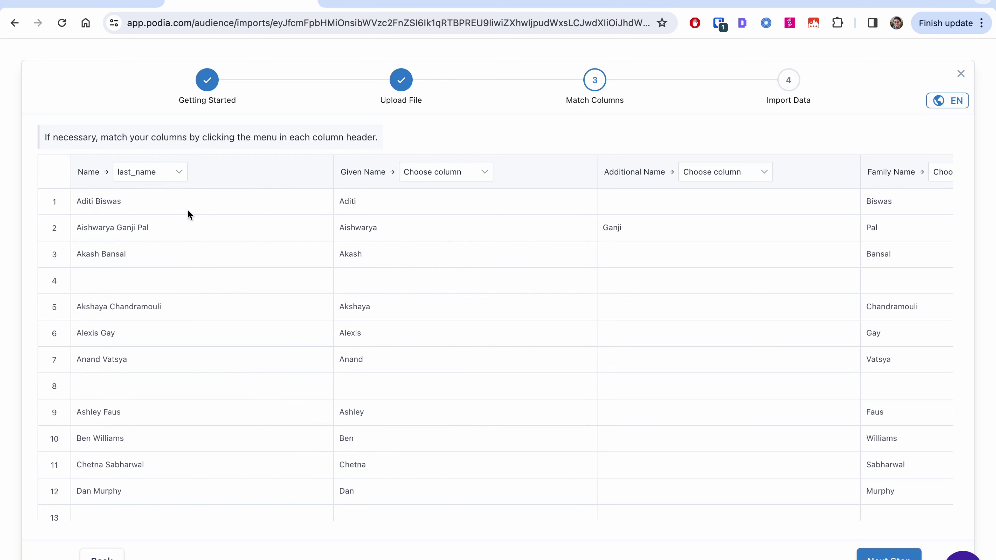
# Examine the name columns of the uploaded file and the matching options for the Name column, leaving the match as it is
pyautogui.hscroll(15, 561, 353)
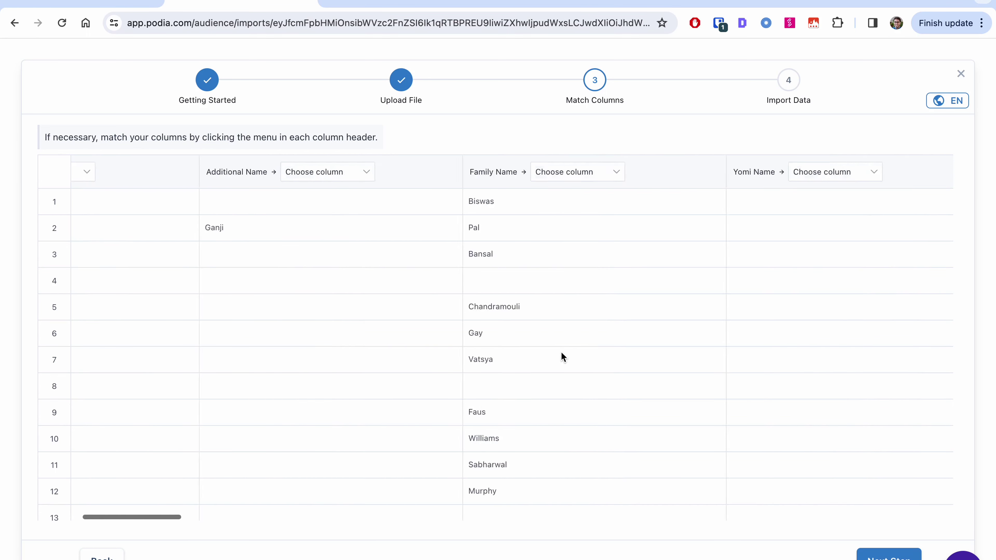
pyautogui.hscroll(-15, 561, 357)
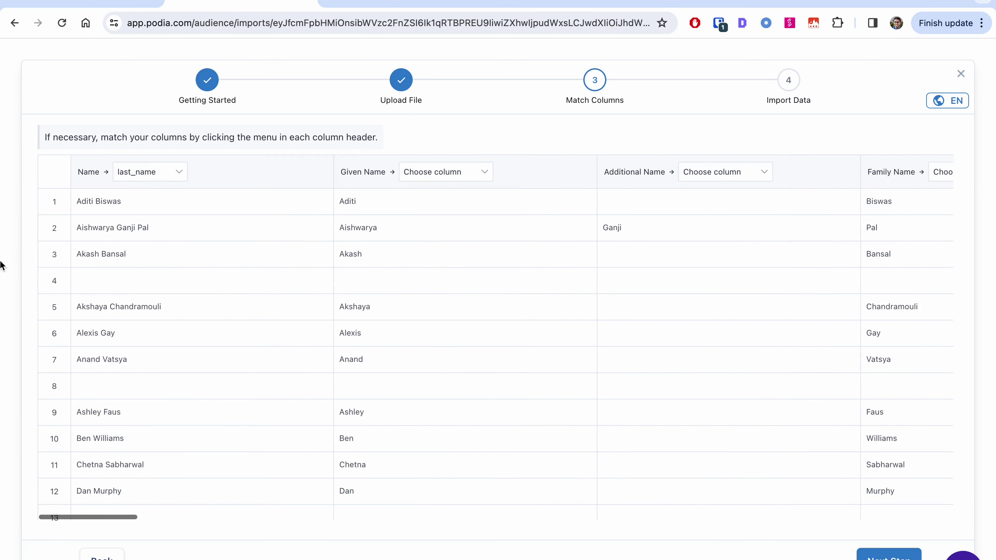
pyautogui.click(160, 176)
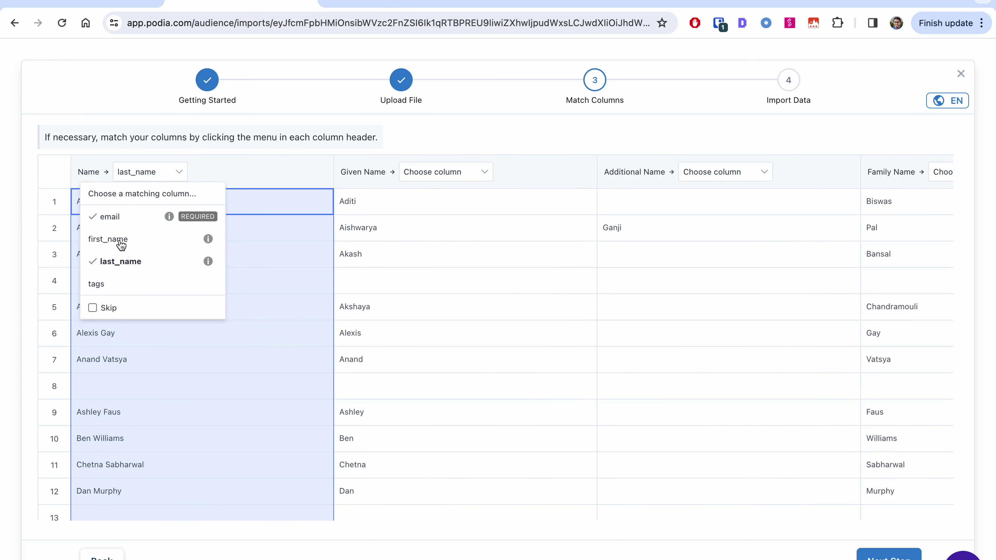
pyautogui.click(233, 193)
pyautogui.click(563, 126)
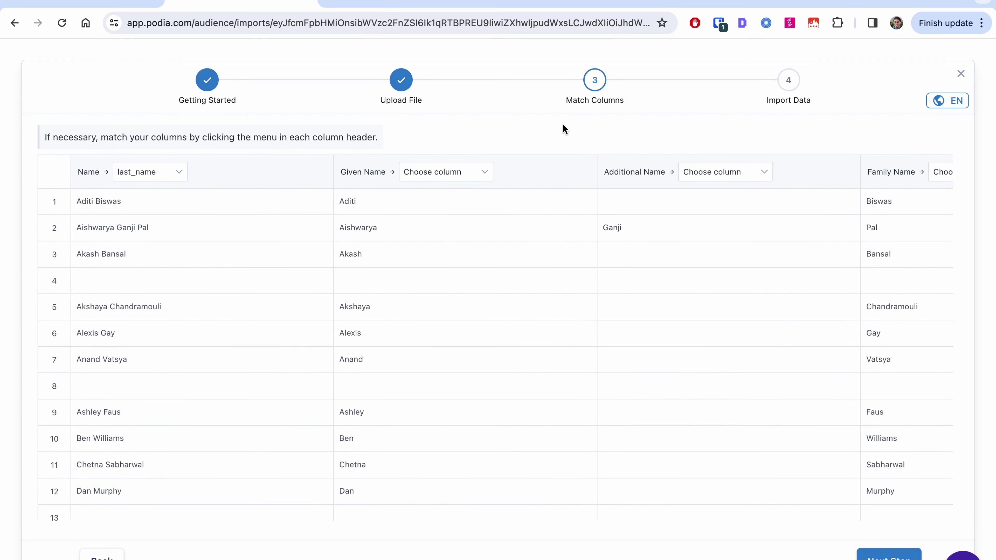
# Examine the remaining file columns and the matching options for the E-mail 1 - Value column without choosing one
pyautogui.hscroll(20, 573, 364)
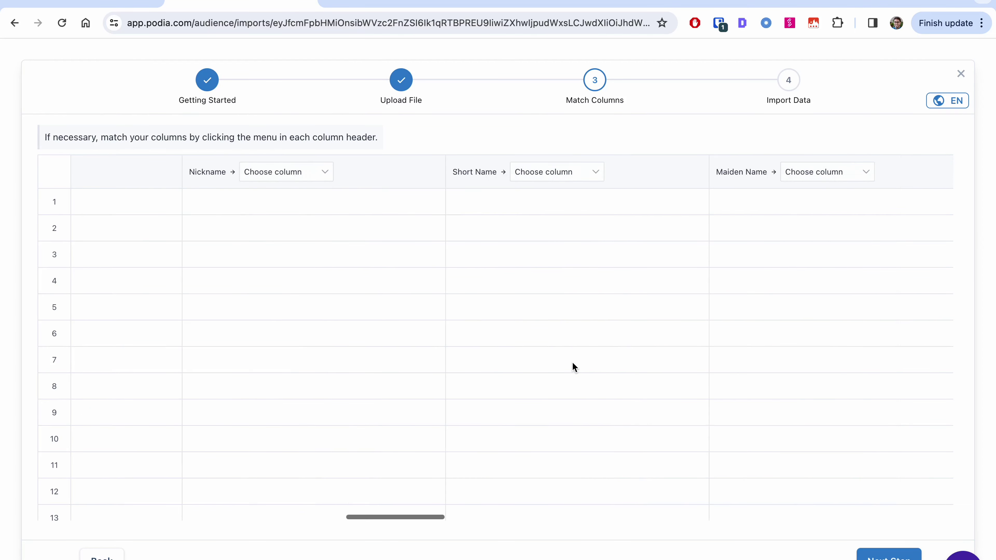
pyautogui.hscroll(15, 572, 362)
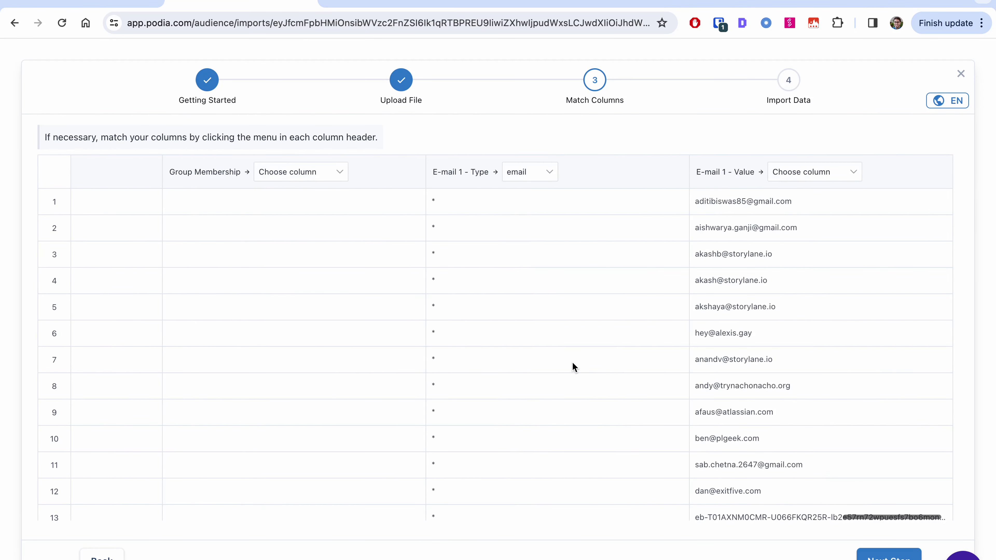
pyautogui.hscroll(-10, 572, 361)
pyautogui.hscroll(-5, 572, 361)
pyautogui.hscroll(12, 569, 365)
pyautogui.click(815, 173)
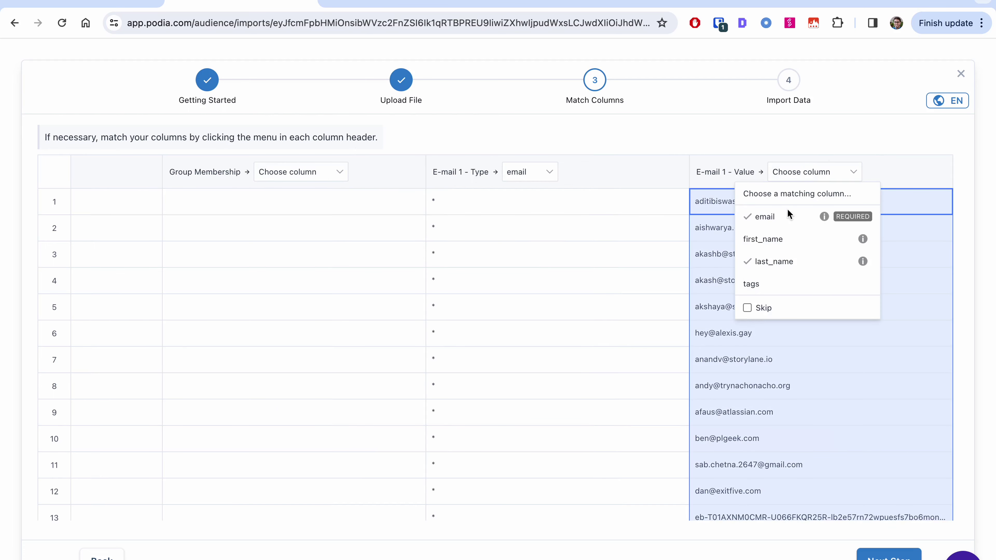
pyautogui.click(642, 139)
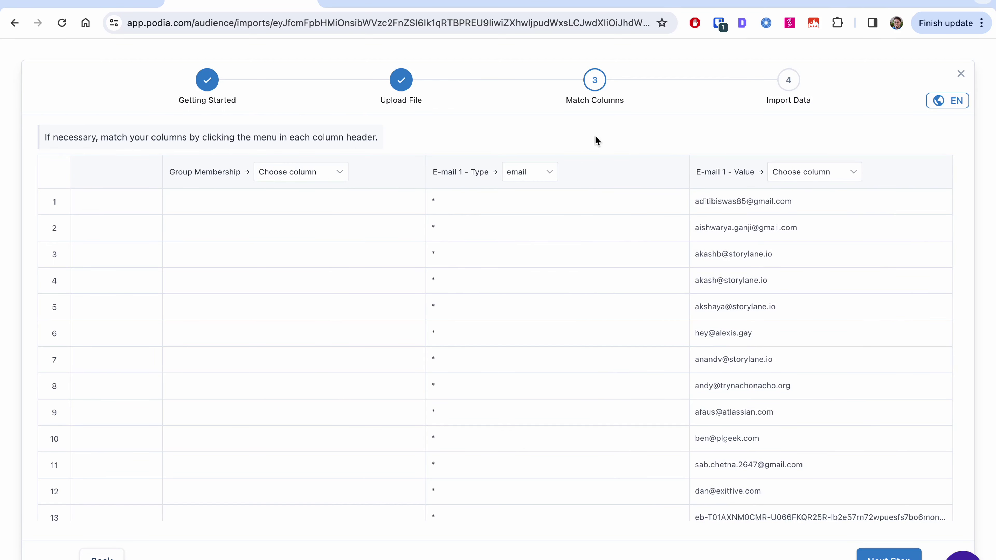
# Abandon the unfinished import and open the list of everyone in the audience
pyautogui.click(961, 76)
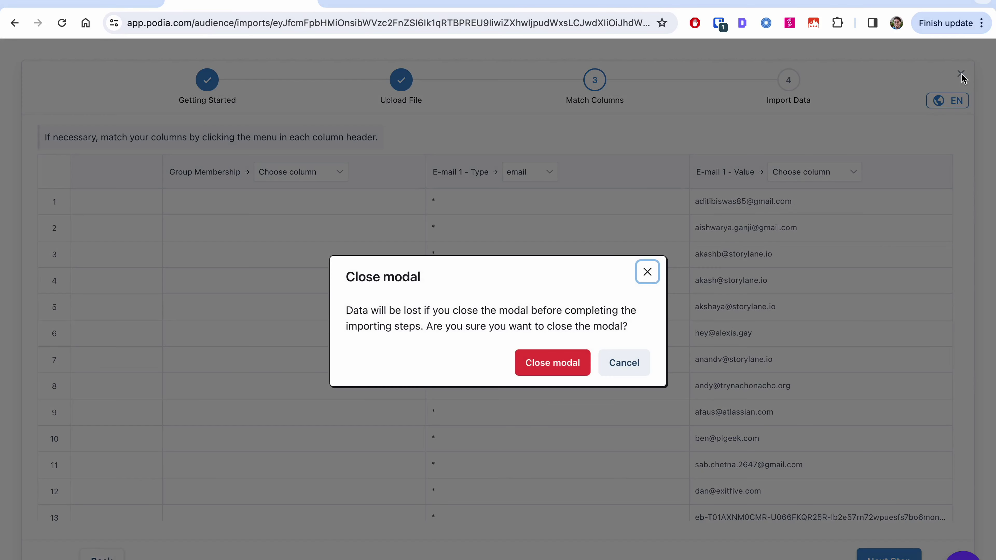
pyautogui.click(567, 363)
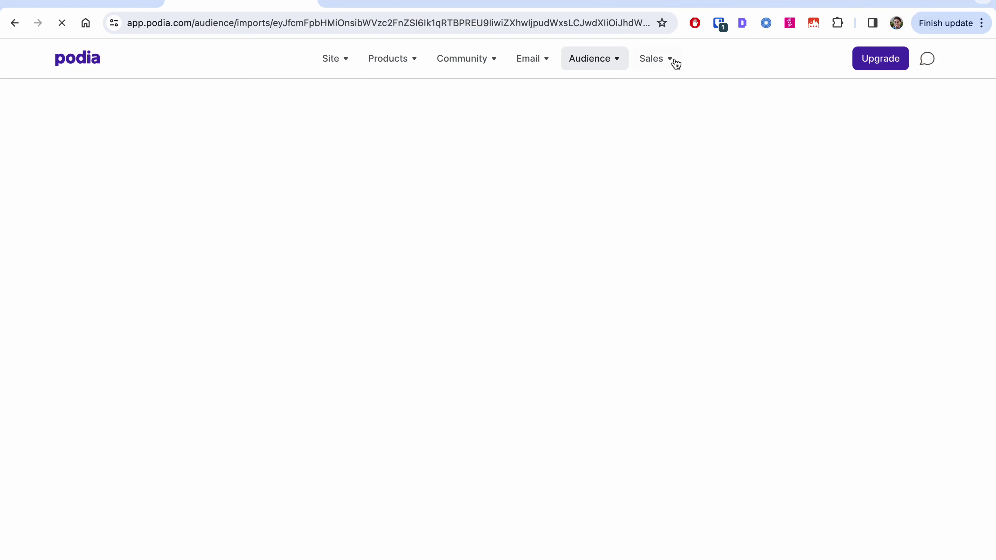
pyautogui.click(590, 64)
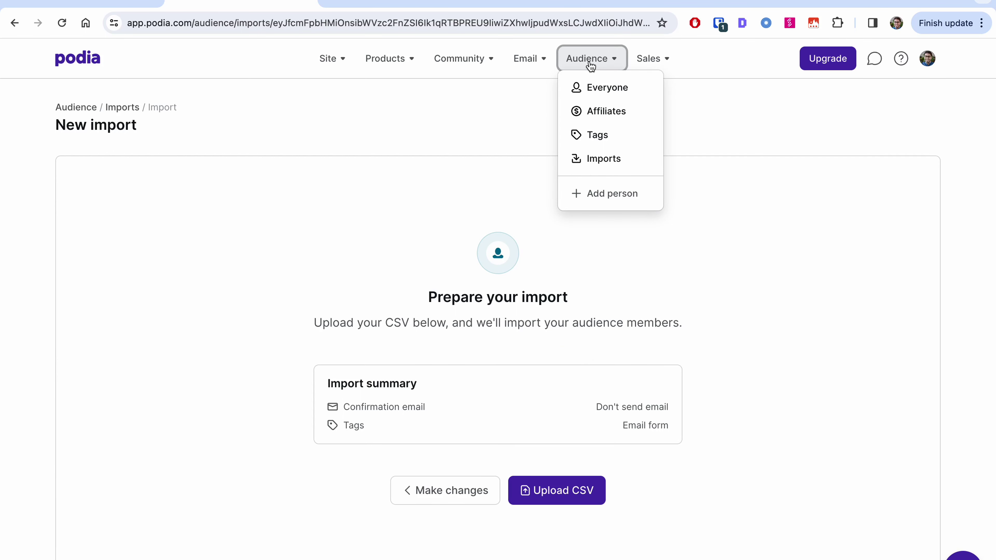
pyautogui.click(602, 86)
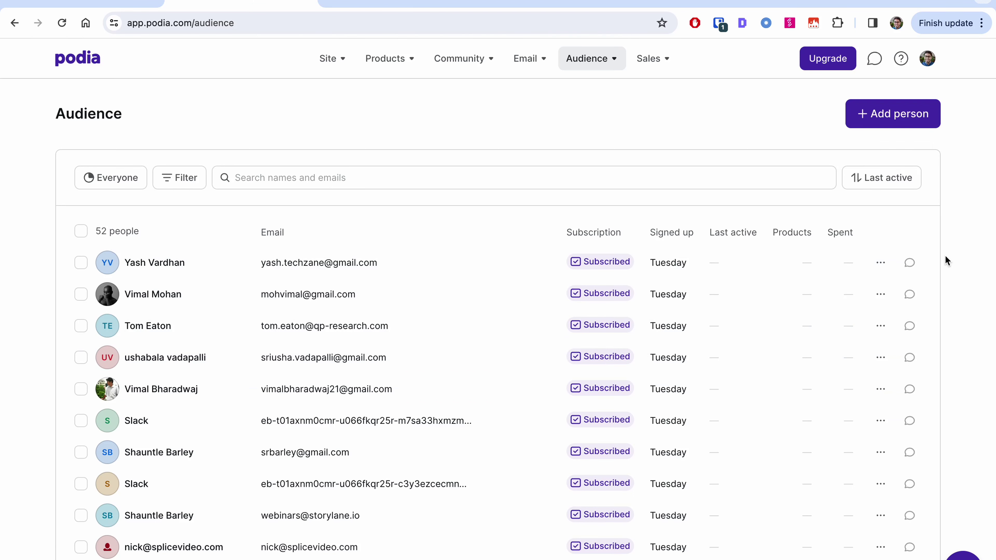
pyautogui.scroll(-9, 945, 261)
pyautogui.scroll(8, 946, 261)
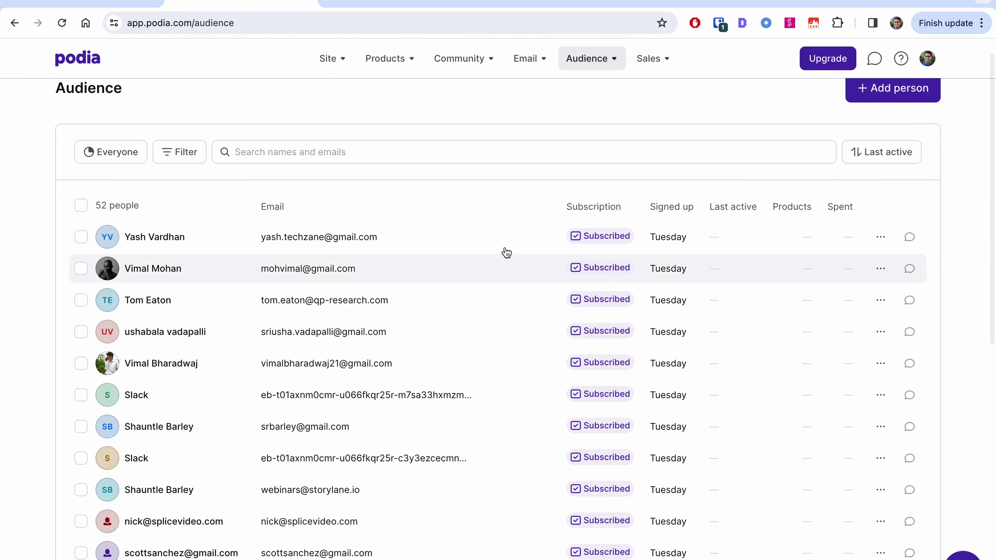
# Search the audience by a person's first name and examine the profile of the matching contact
pyautogui.click(400, 152)
pyautogui.write('madgacv')
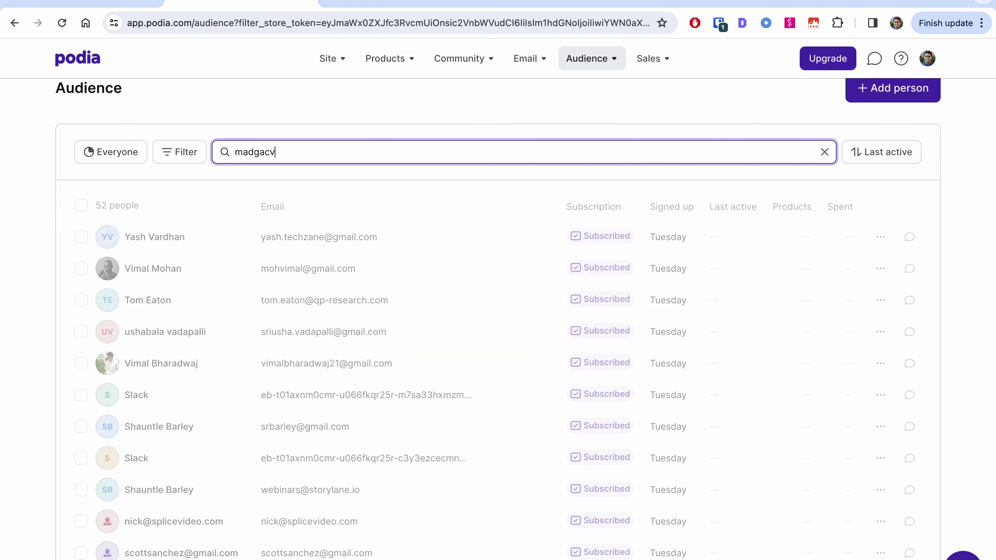
pyautogui.press('BackSpace')
pyautogui.press('BackSpace')
pyautogui.press('BackSpace')
pyautogui.press('BackSpace')
pyautogui.write('hav')
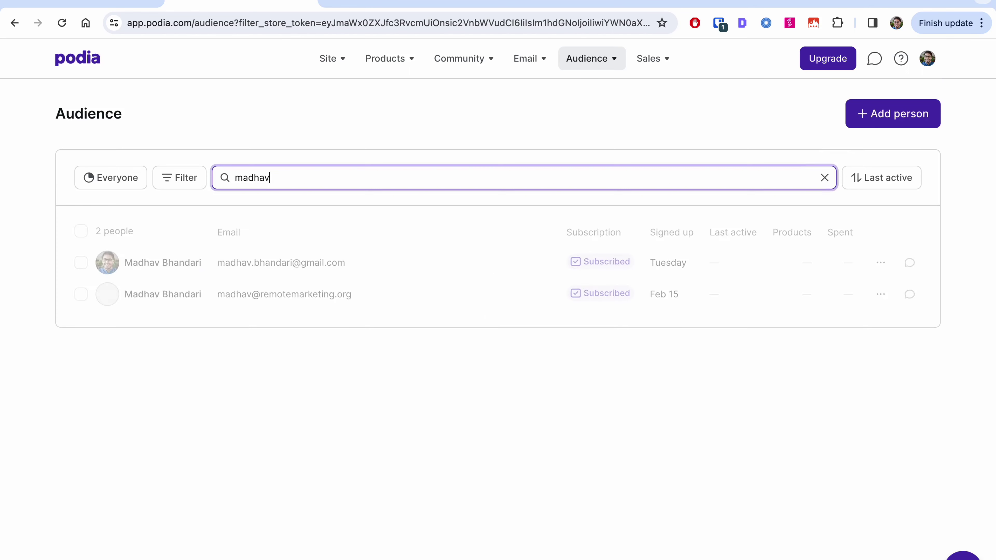
pyautogui.click(392, 307)
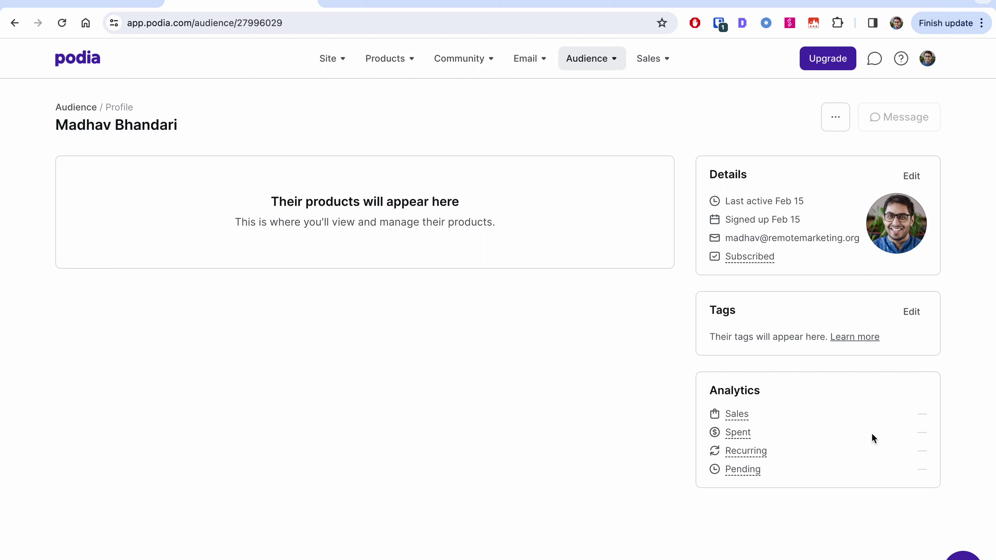
pyautogui.moveTo(757, 474)
# Return to the full audience list and try a Spent filter of more than 1900 USD, discarding it without applying
pyautogui.click(604, 62)
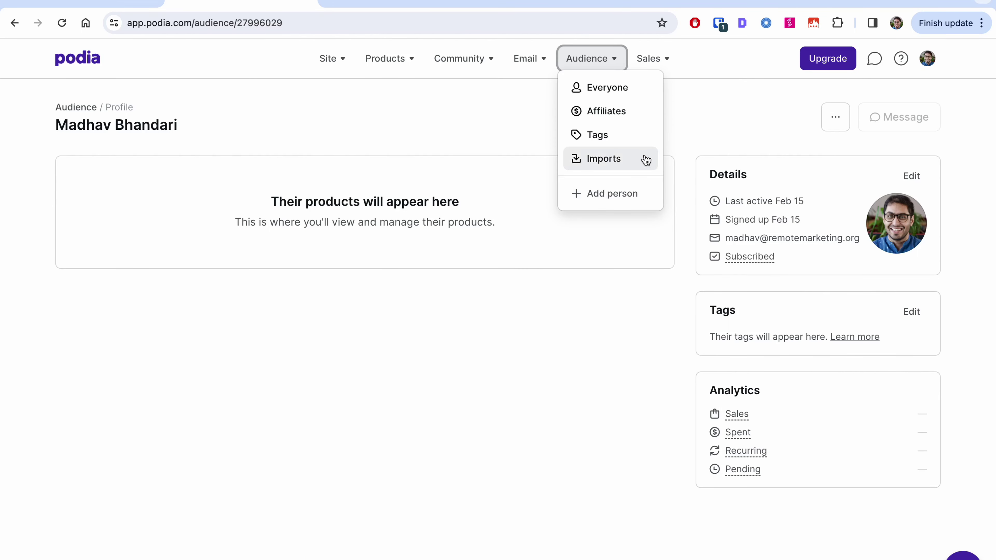
pyautogui.click(612, 88)
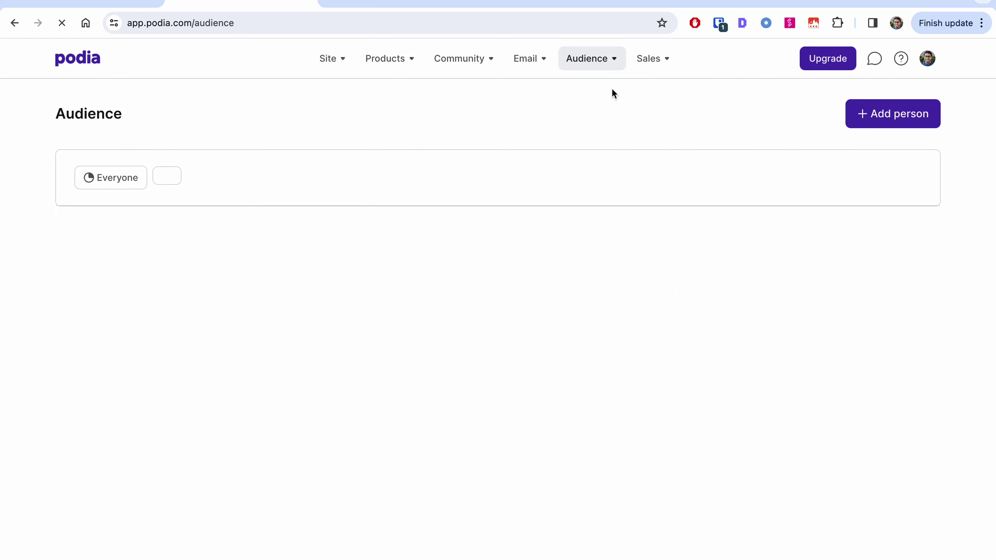
pyautogui.click(171, 184)
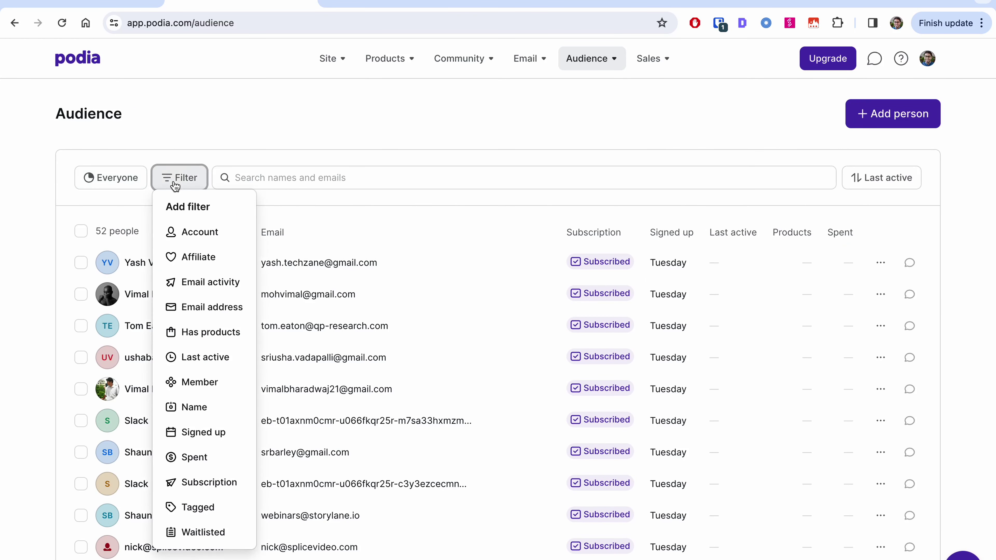
pyautogui.click(194, 457)
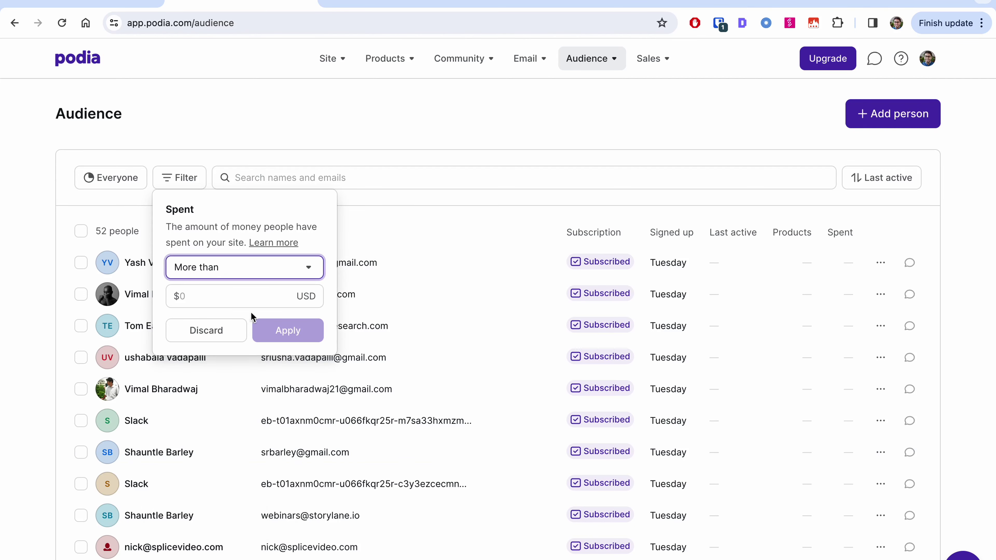
pyautogui.click(212, 295)
pyautogui.write('19')
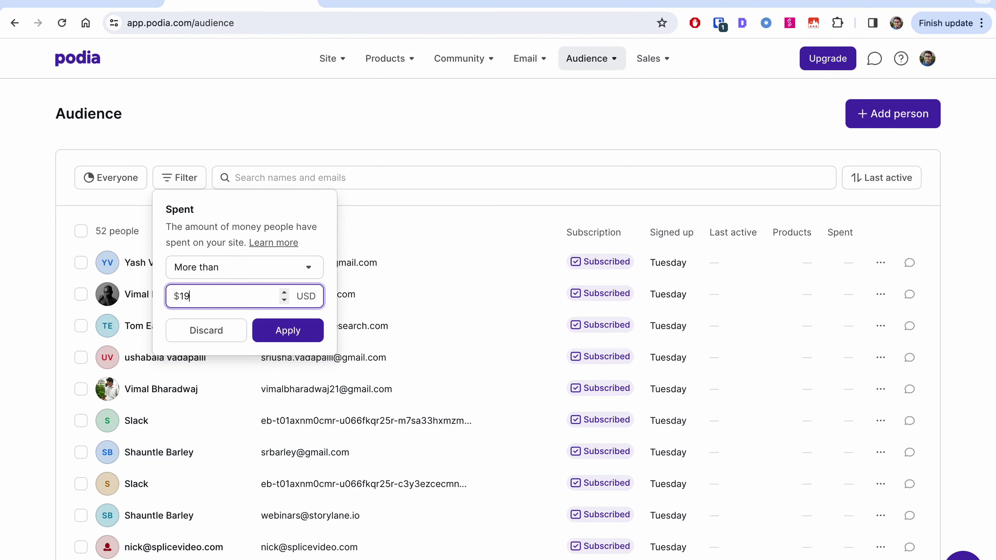
pyautogui.write('00')
pyautogui.click(207, 331)
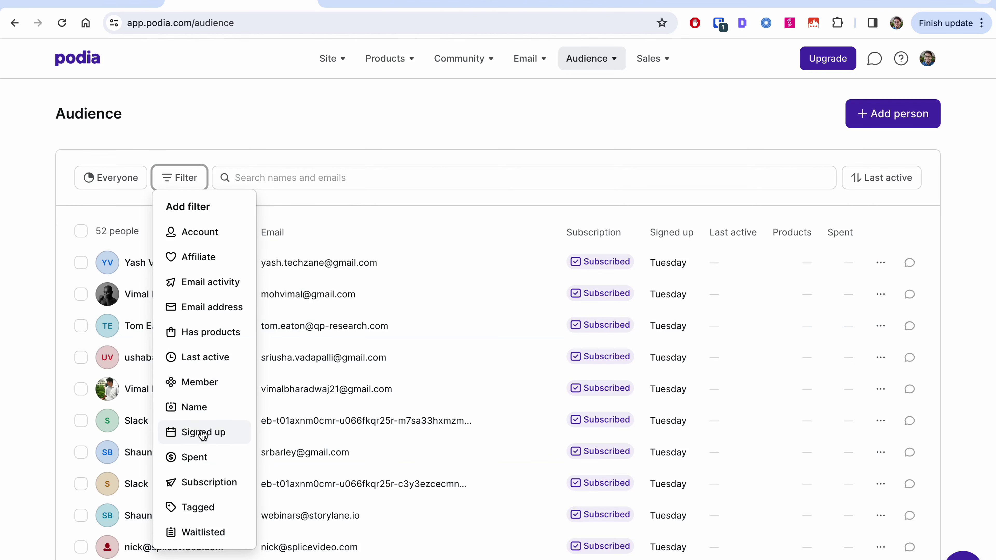
# Dismiss the audience filter choices and look through the full list of people
pyautogui.scroll(-3, 203, 435)
pyautogui.scroll(3, 203, 435)
pyautogui.click(603, 132)
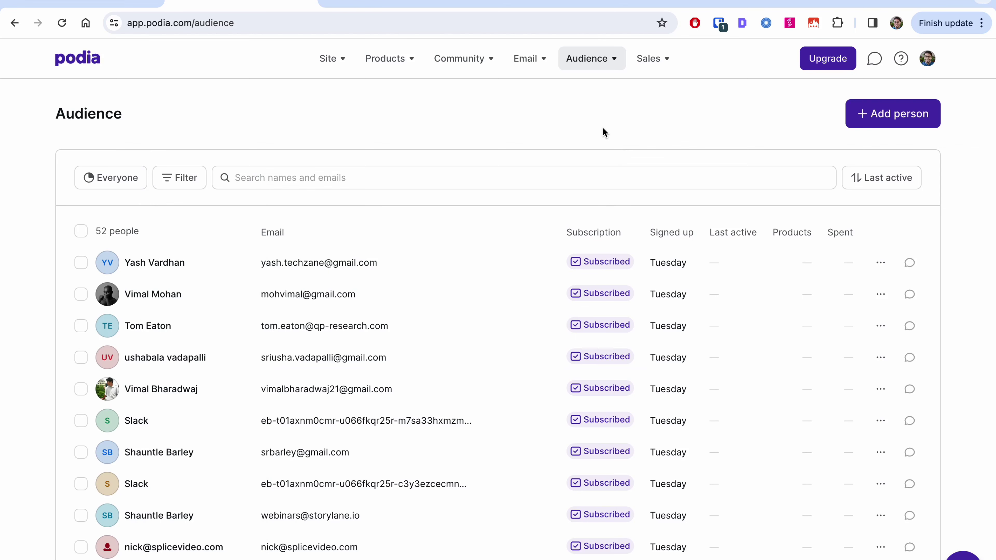
pyautogui.scroll(-10, 503, 167)
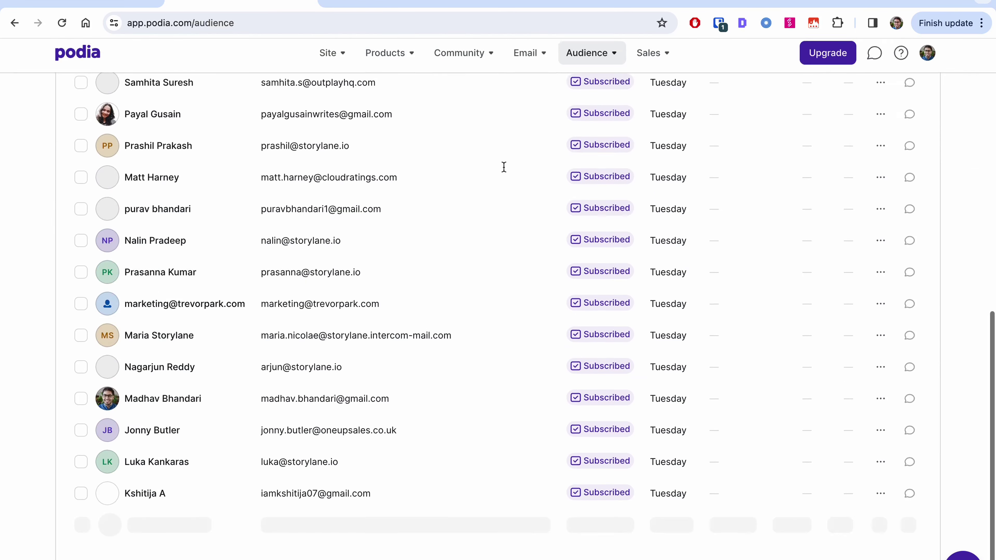
pyautogui.scroll(10, 503, 169)
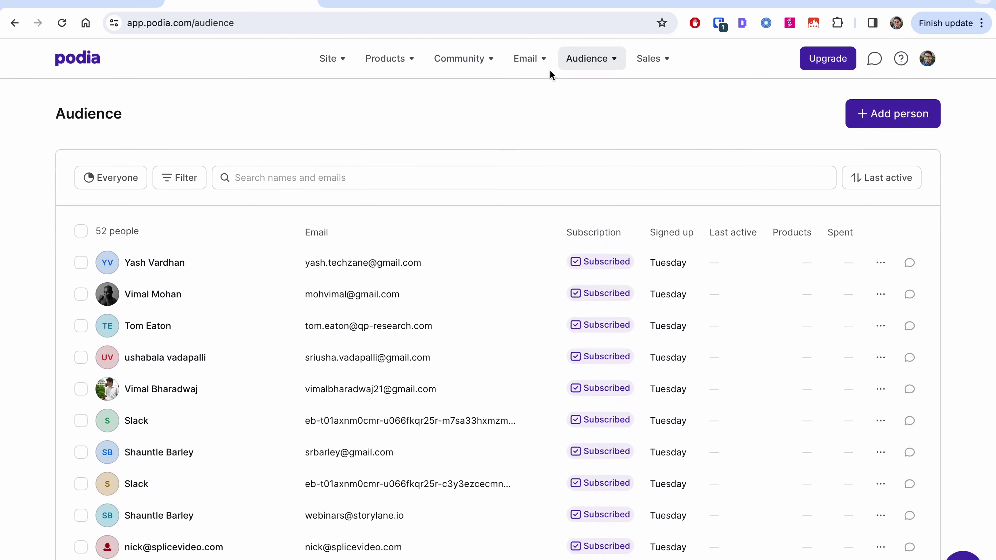
# Create a new email broadcast and name it "Flat 50% off on my courses for the next 24 hours"
pyautogui.click(534, 65)
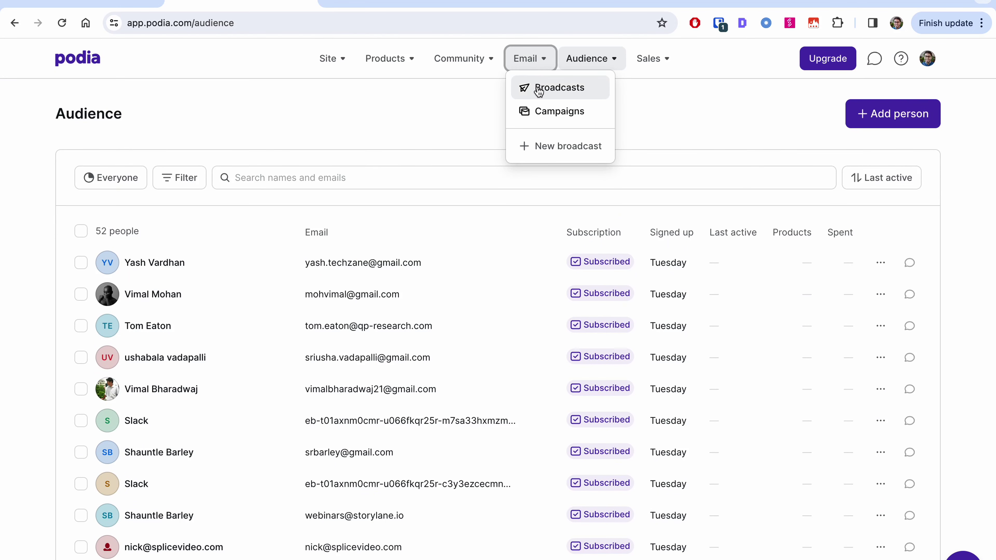
pyautogui.click(556, 152)
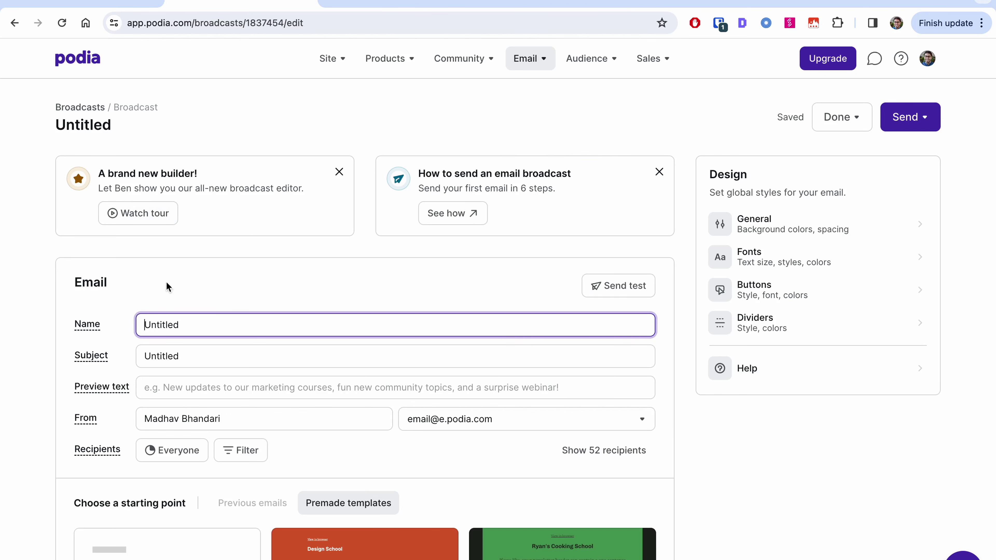
pyautogui.scroll(-2, 295, 310)
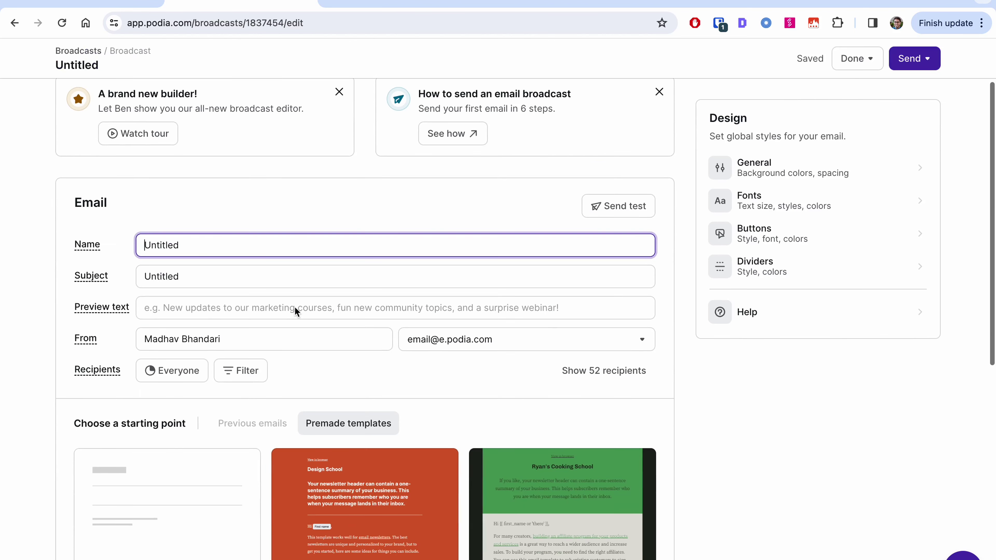
pyautogui.doubleClick(275, 248)
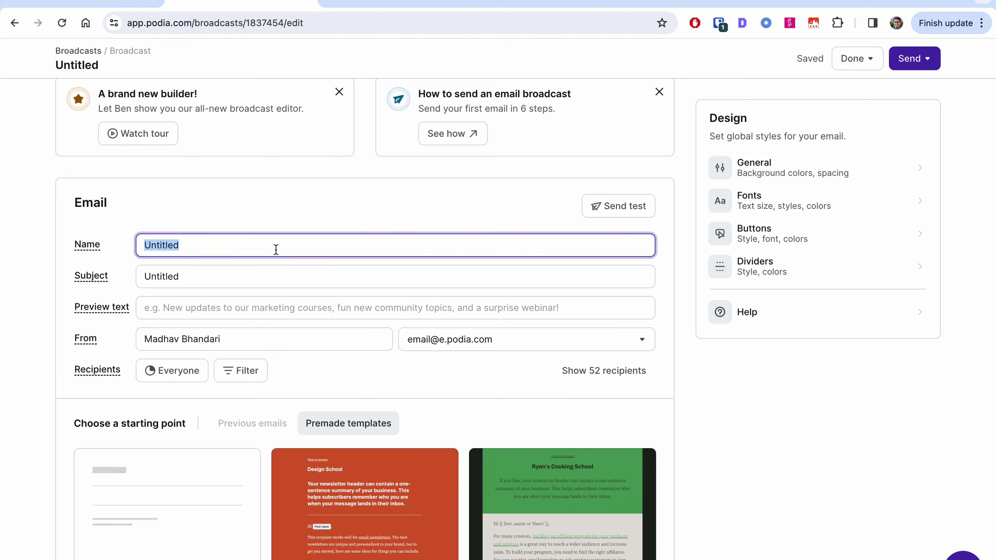
pyautogui.write('Fklat 50')
pyautogui.press('BackSpace')
pyautogui.press('BackSpace')
pyautogui.press('BackSpace')
pyautogui.write('at 50% off on my courses ')
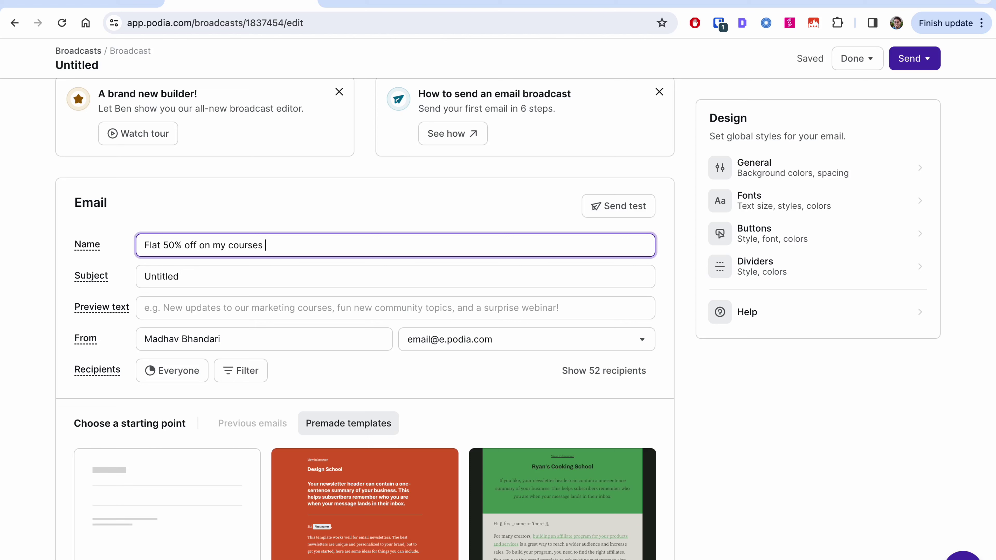
pyautogui.write('for the next 24 hours')
# Replace the broadcast name with the sender's full name and use "Flat 50% off for next 24 hours" as subject and preview text
pyautogui.click(209, 273)
pyautogui.click(238, 244)
pyautogui.hotkey('ctrl', 'a')
pyautogui.press('BackSpace')
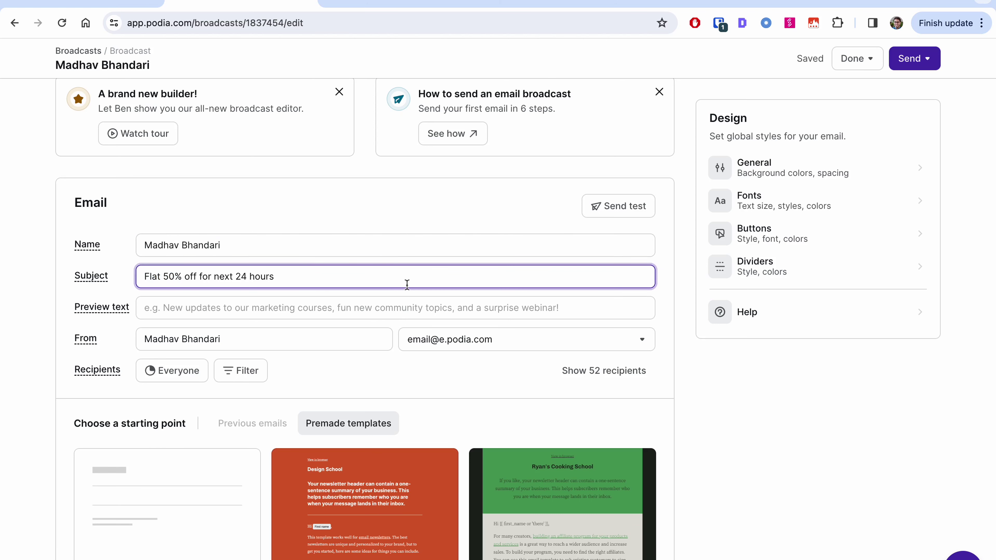
pyautogui.click(299, 249)
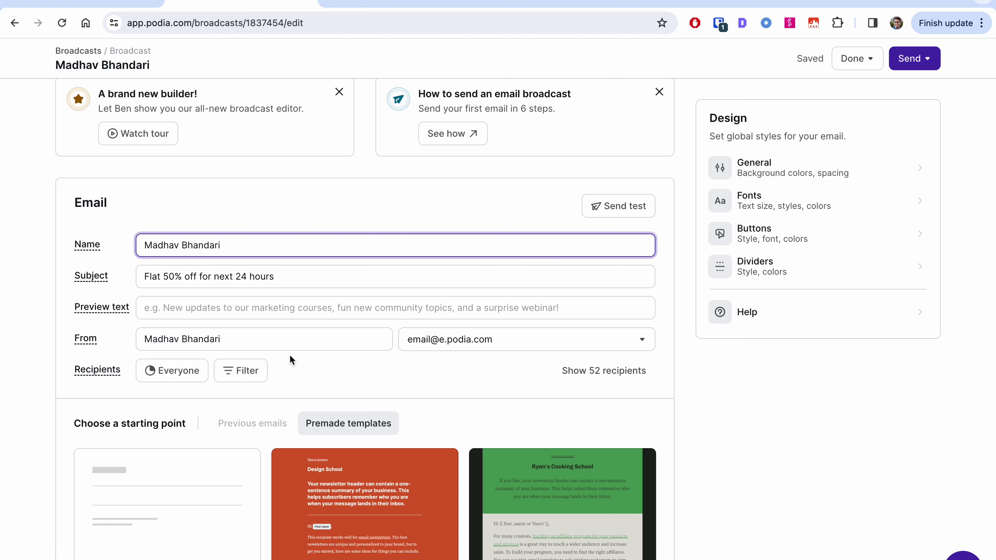
pyautogui.click(247, 309)
pyautogui.write('Flat 50% off for next 24 hours')
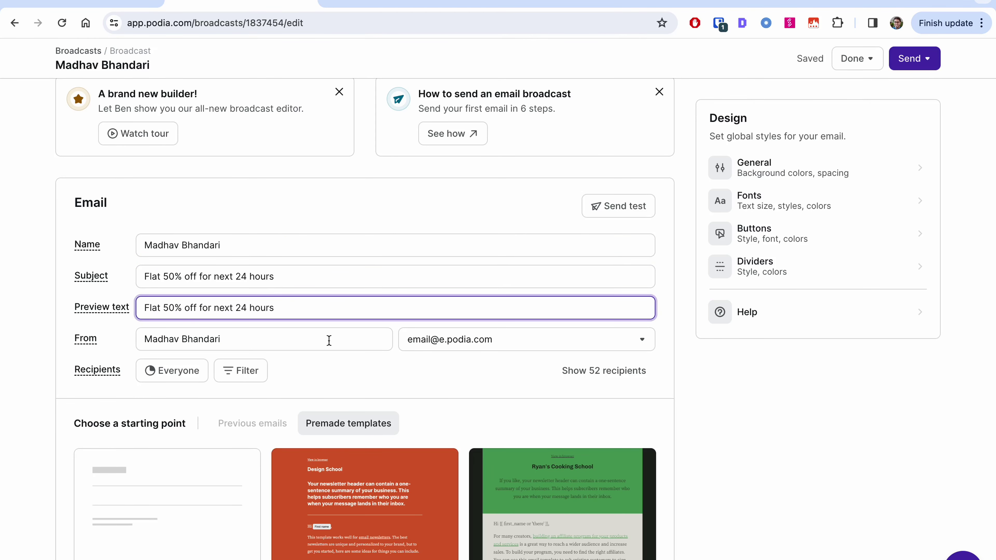
# Check the sender address options and limit the broadcast's recipients to people tagged with The Office
pyautogui.click(442, 337)
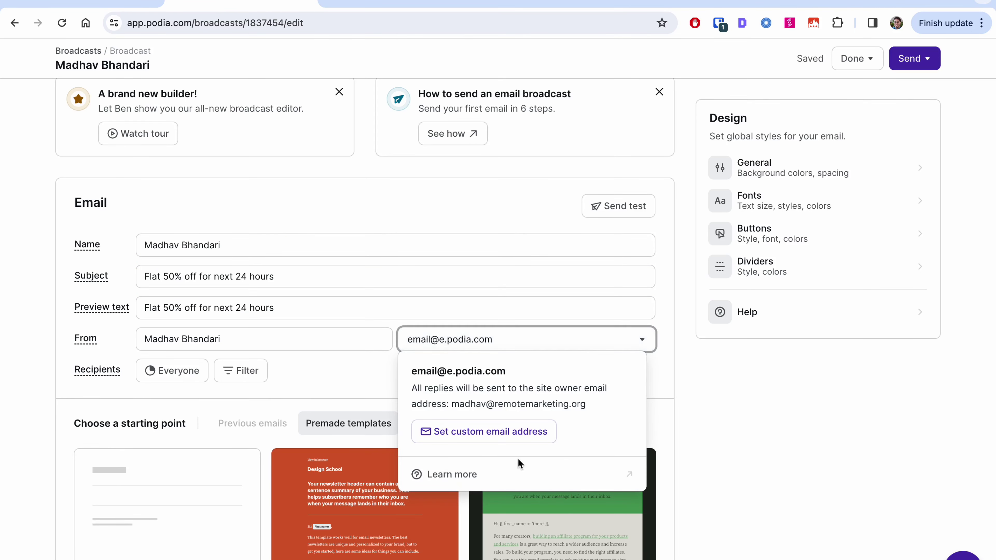
pyautogui.click(705, 448)
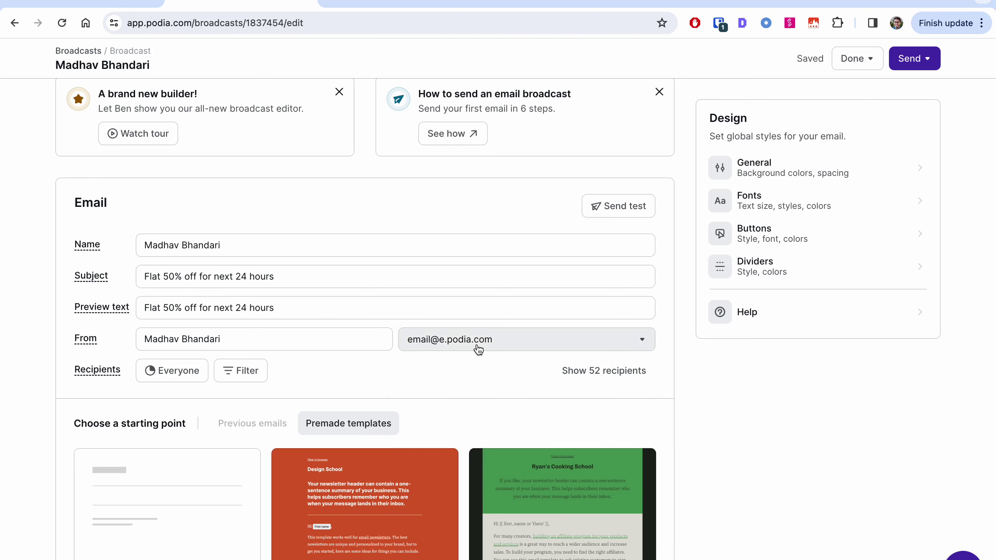
pyautogui.click(242, 373)
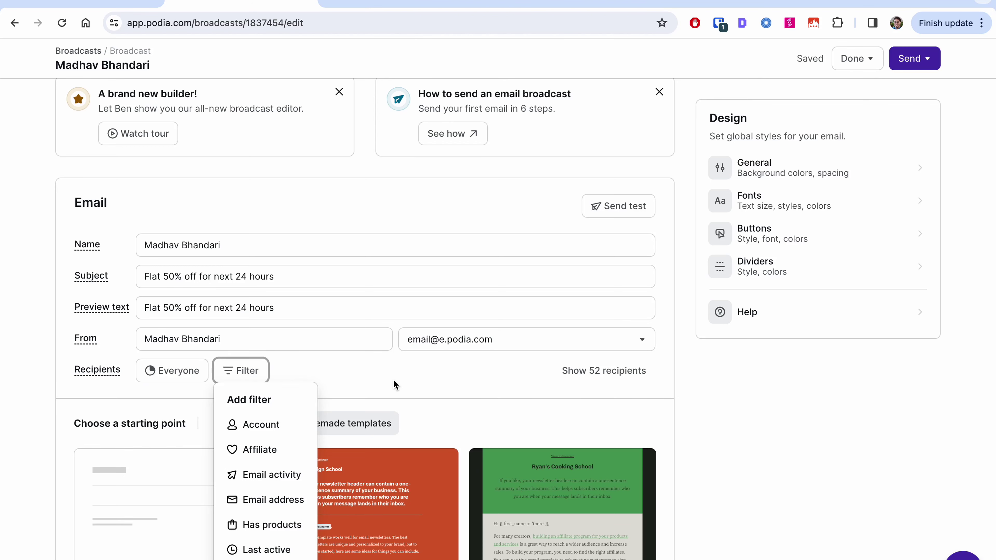
pyautogui.scroll(-2, 393, 379)
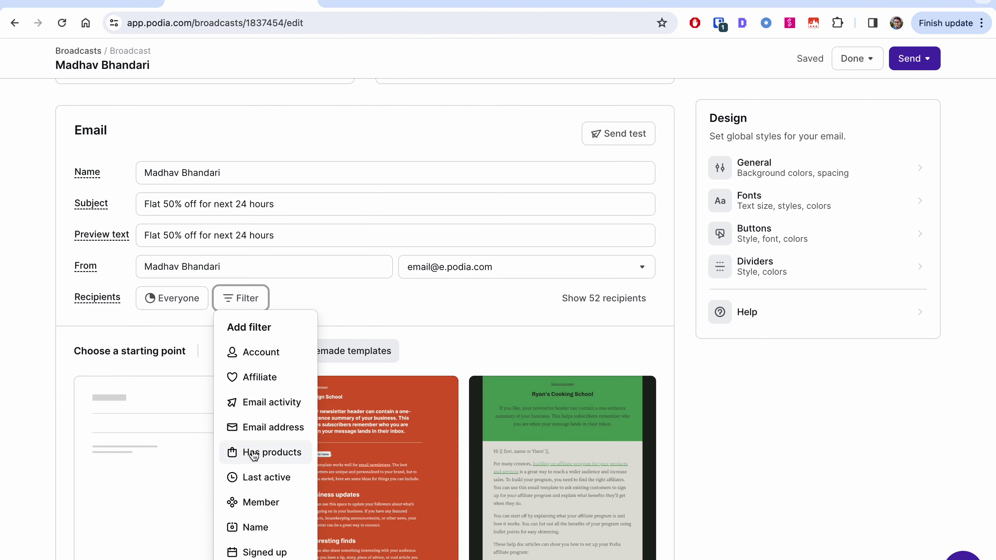
pyautogui.scroll(-1, 265, 502)
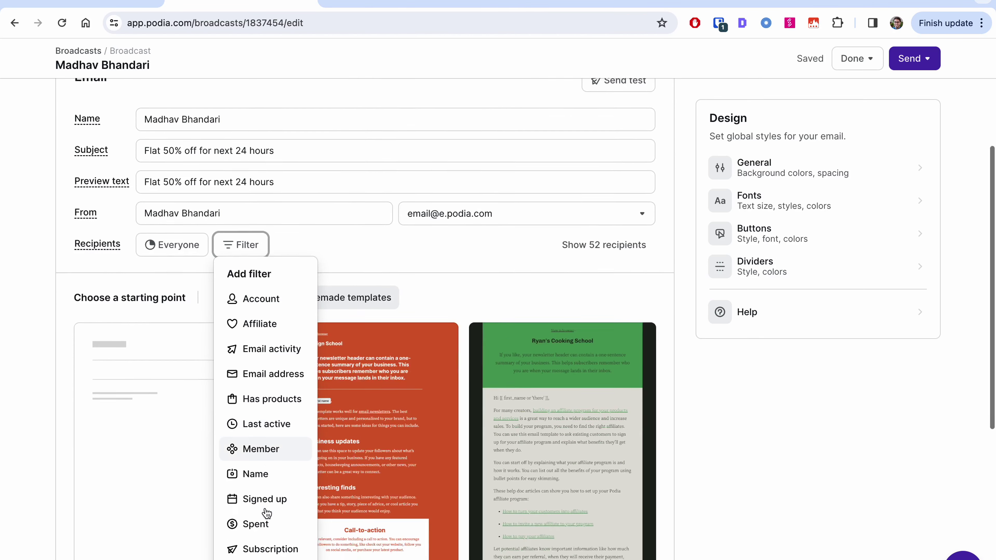
pyautogui.scroll(-2, 266, 512)
pyautogui.click(261, 480)
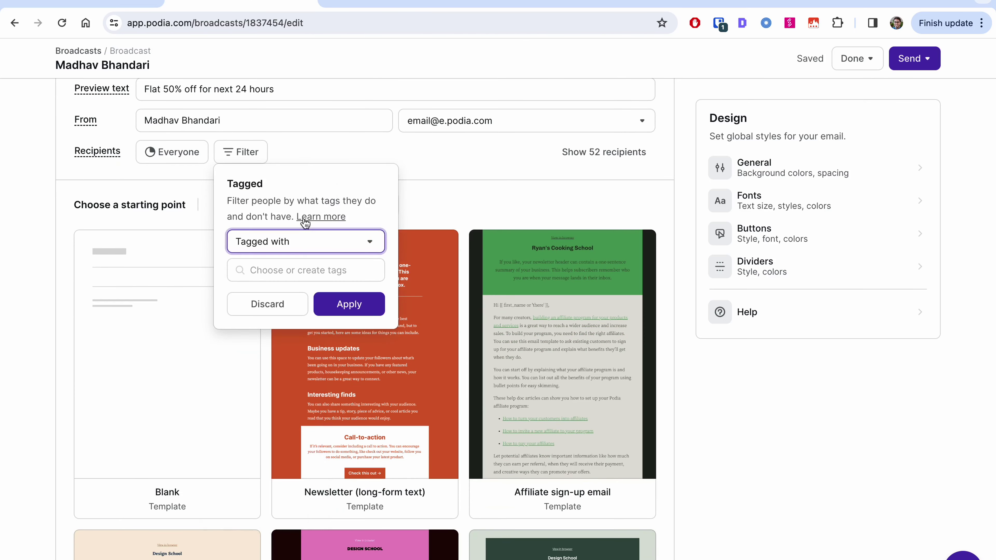
pyautogui.click(298, 268)
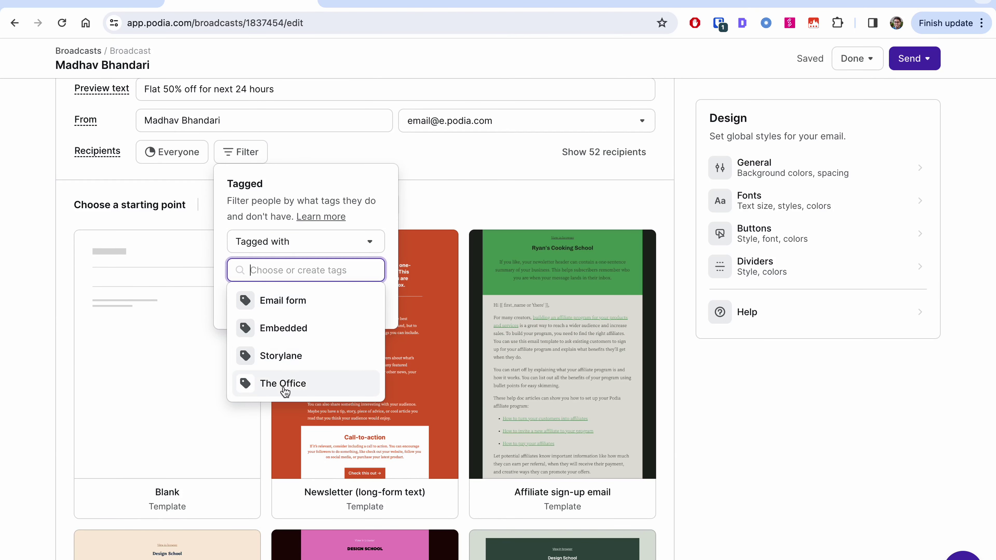
pyautogui.click(284, 385)
pyautogui.click(339, 308)
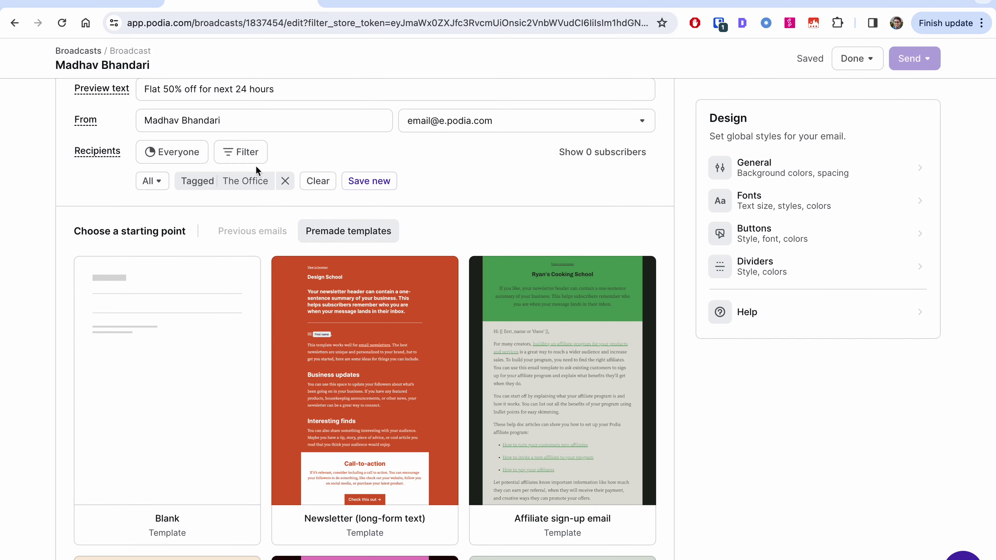
# Change the recipients' tag filter from The Office to Storylane and check the list of matching subscribers
pyautogui.click(249, 183)
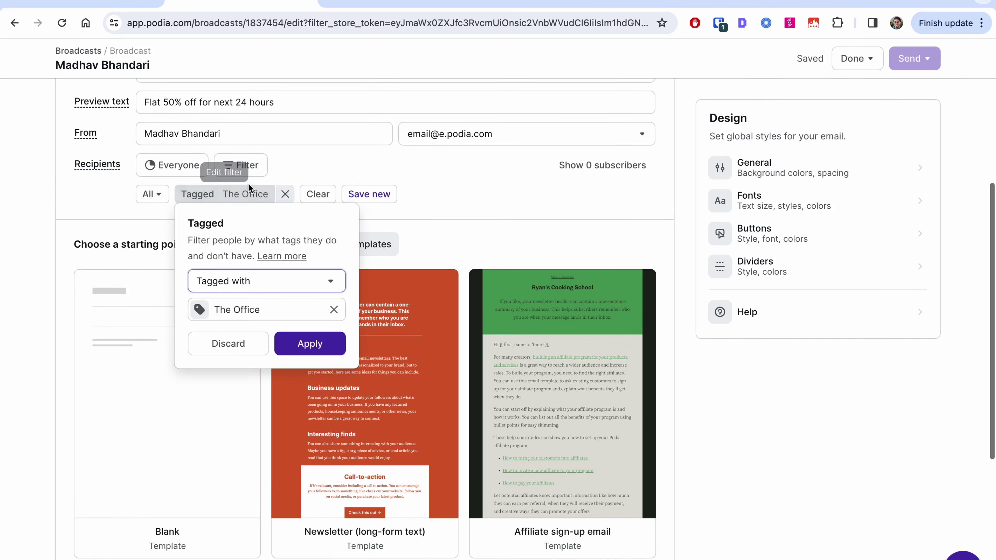
pyautogui.click(333, 309)
pyautogui.click(268, 309)
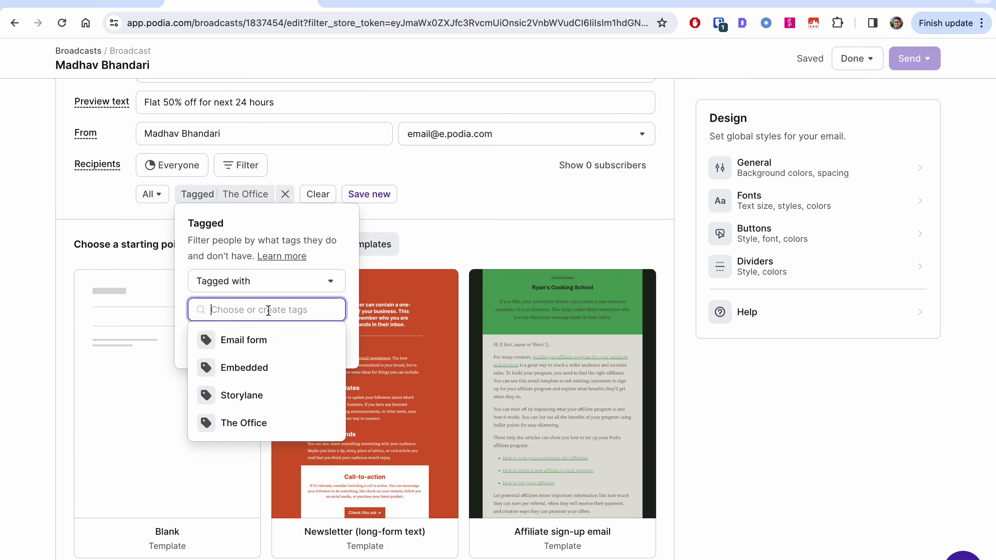
pyautogui.click(243, 395)
pyautogui.click(309, 343)
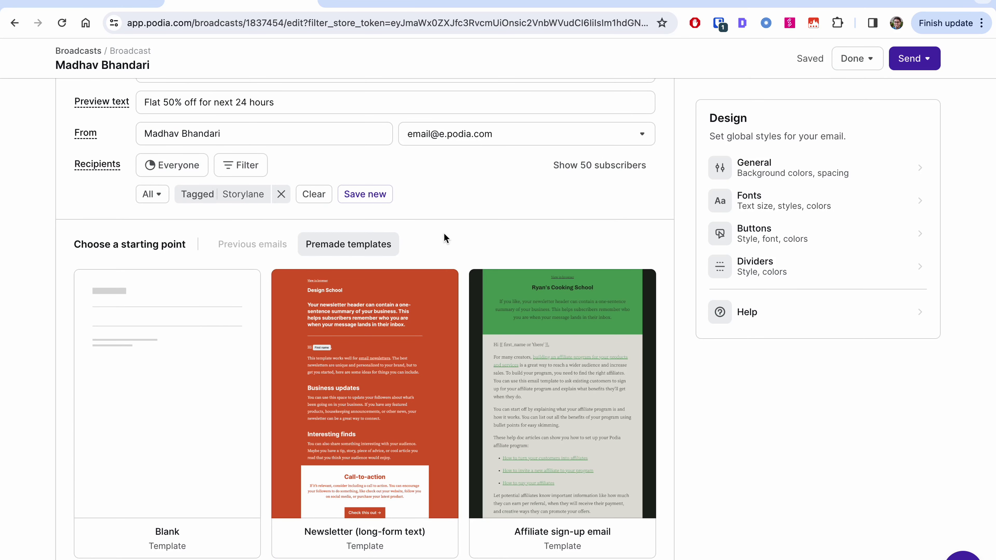
pyautogui.click(602, 174)
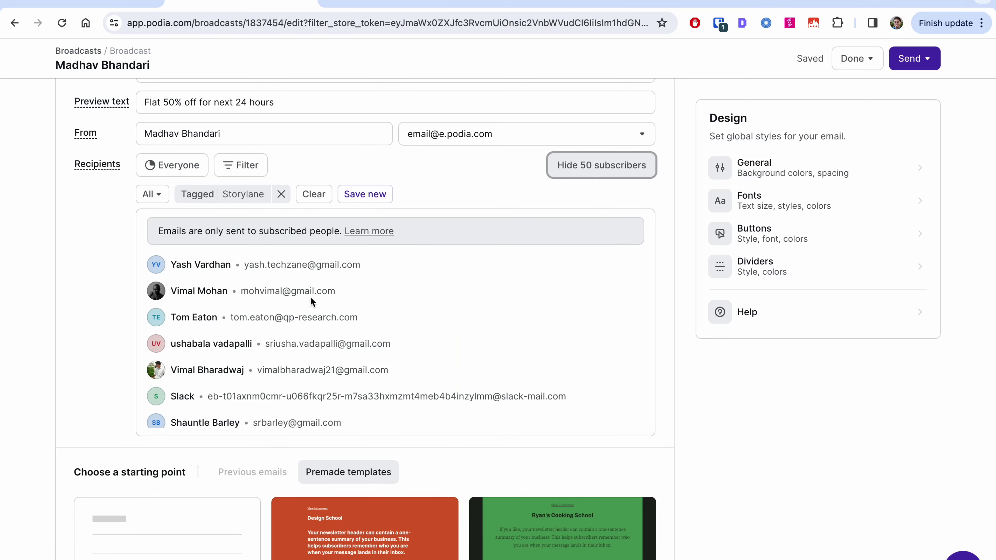
pyautogui.click(566, 176)
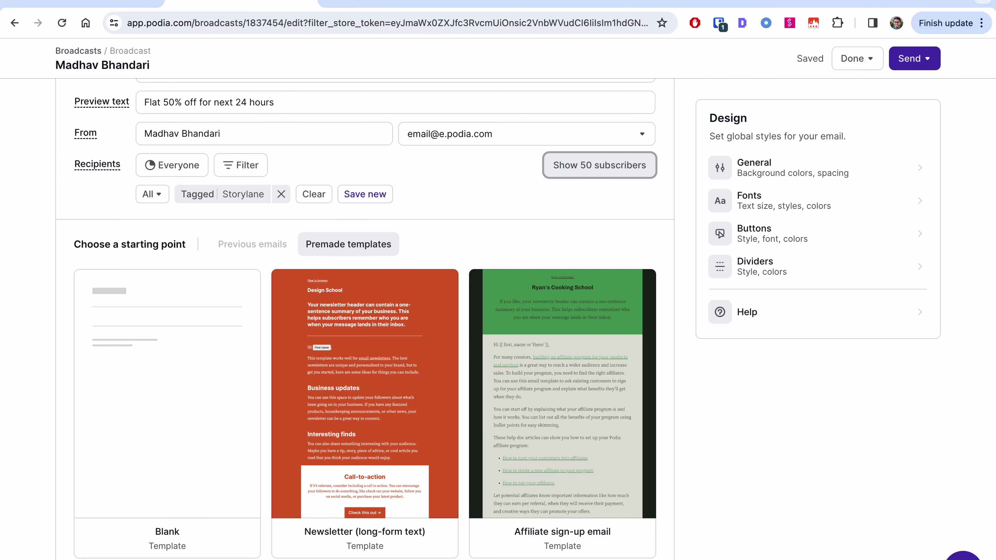
# Look through the premade email templates, from the Blank and newsletter layouts to the product discount email
pyautogui.scroll(-5, 365, 319)
pyautogui.scroll(-10, 560, 279)
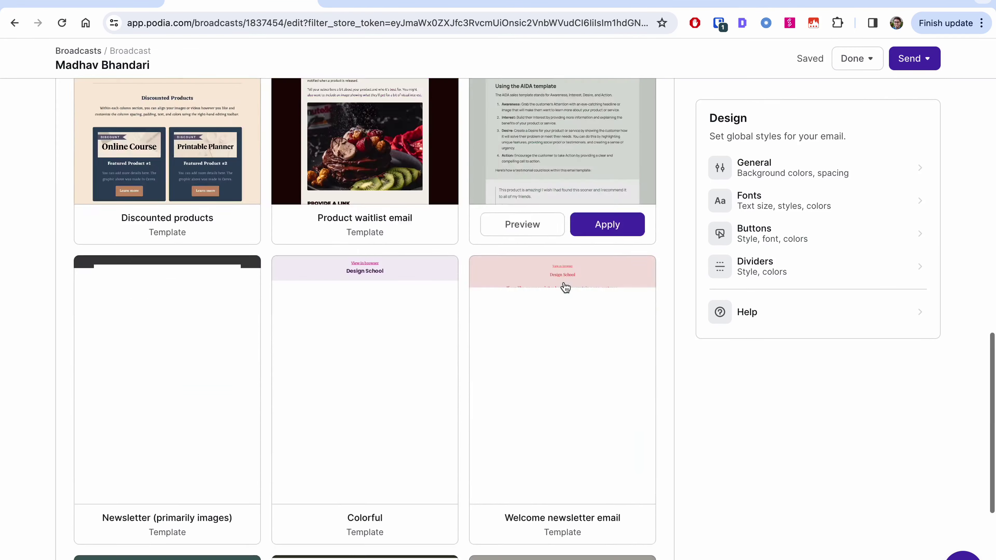
pyautogui.scroll(15, 565, 288)
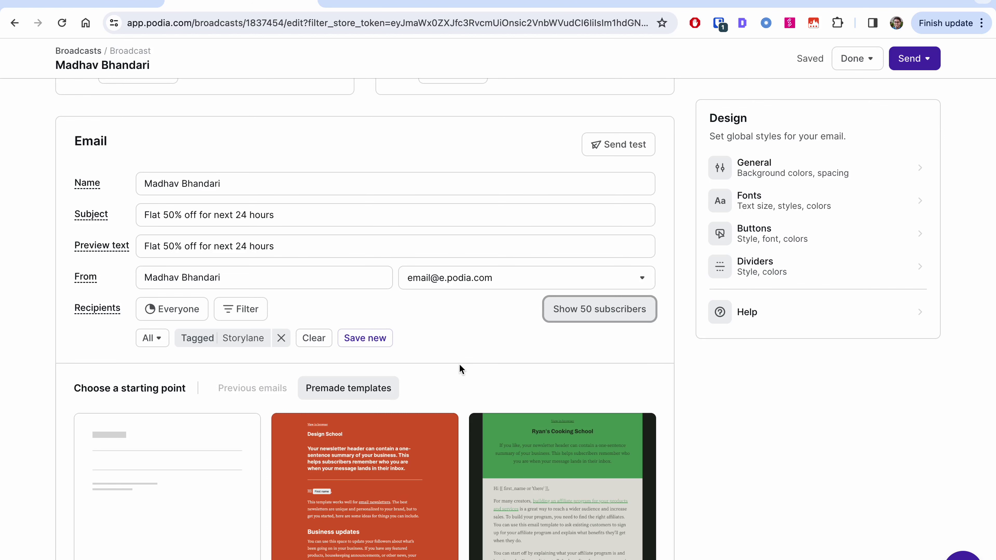
pyautogui.scroll(-3, 459, 363)
pyautogui.moveTo(404, 404)
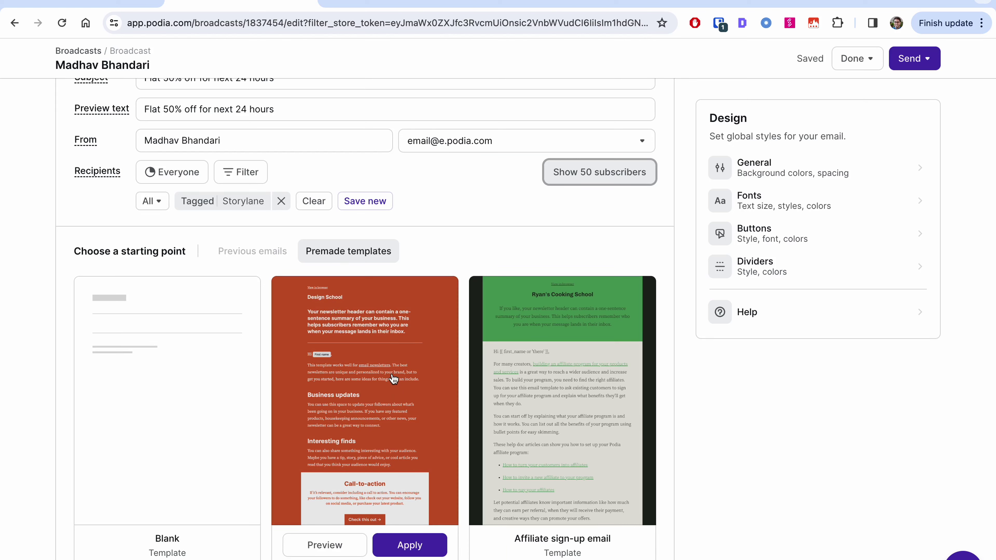
pyautogui.moveTo(527, 410)
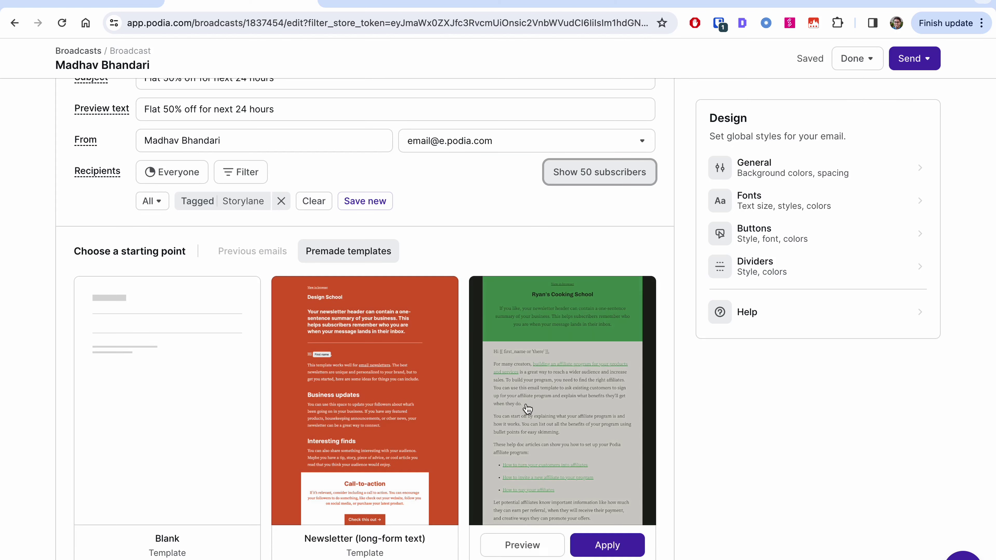
pyautogui.scroll(-4, 529, 410)
pyautogui.scroll(-2, 530, 404)
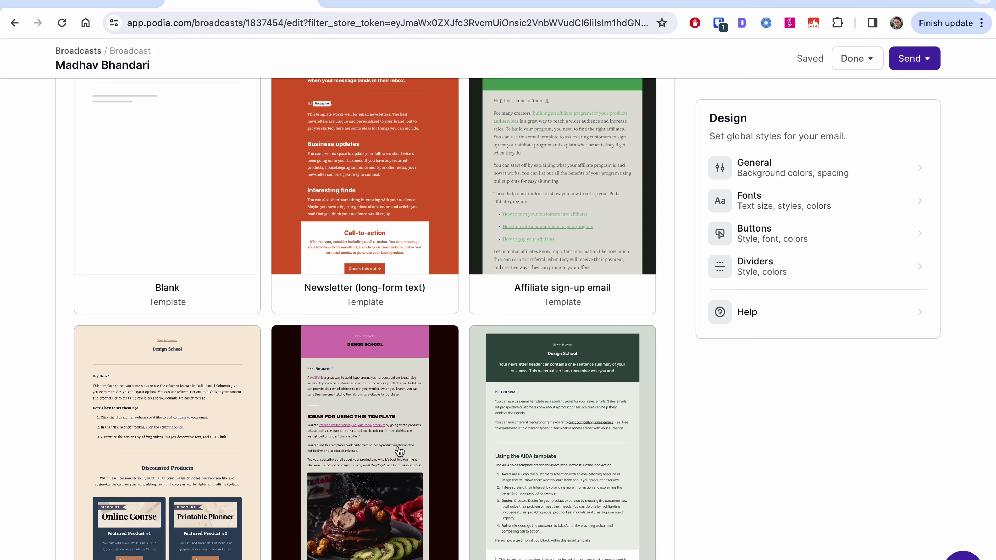
pyautogui.scroll(-10, 399, 451)
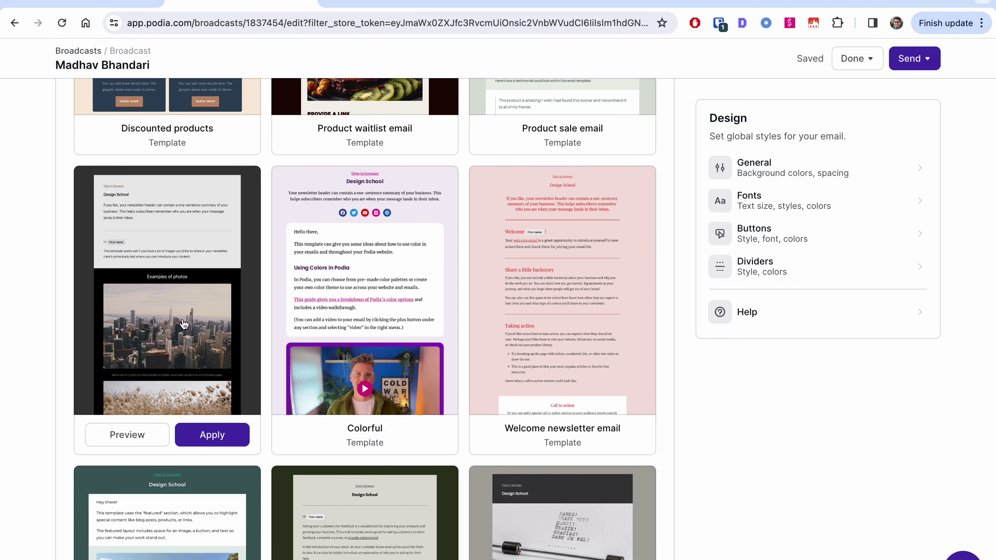
pyautogui.scroll(-17, 183, 324)
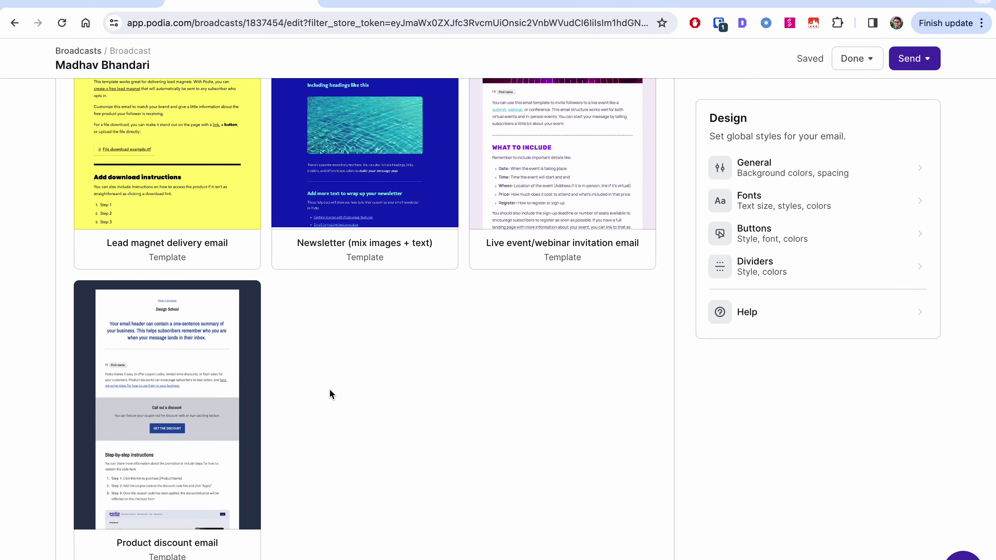
pyautogui.scroll(20, 328, 389)
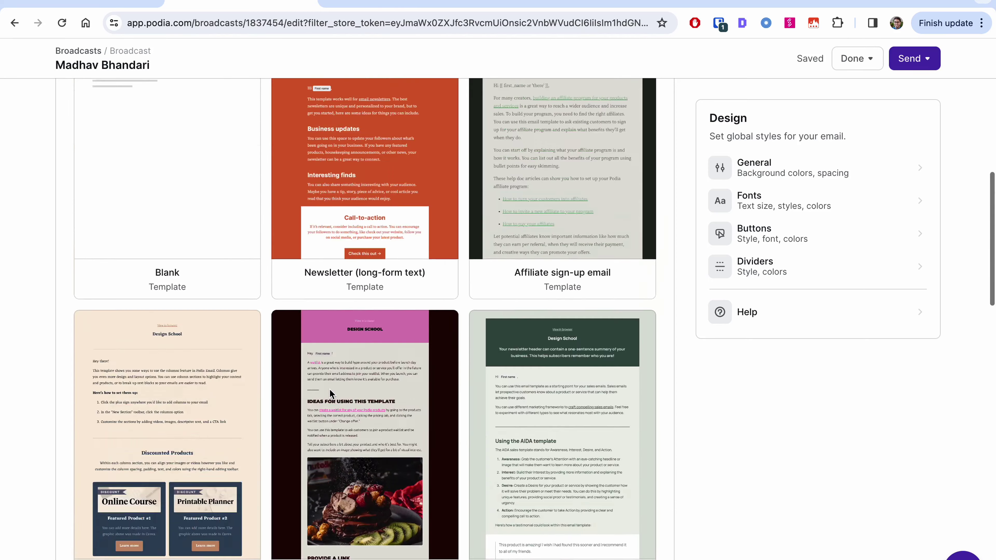
pyautogui.scroll(-7, 244, 438)
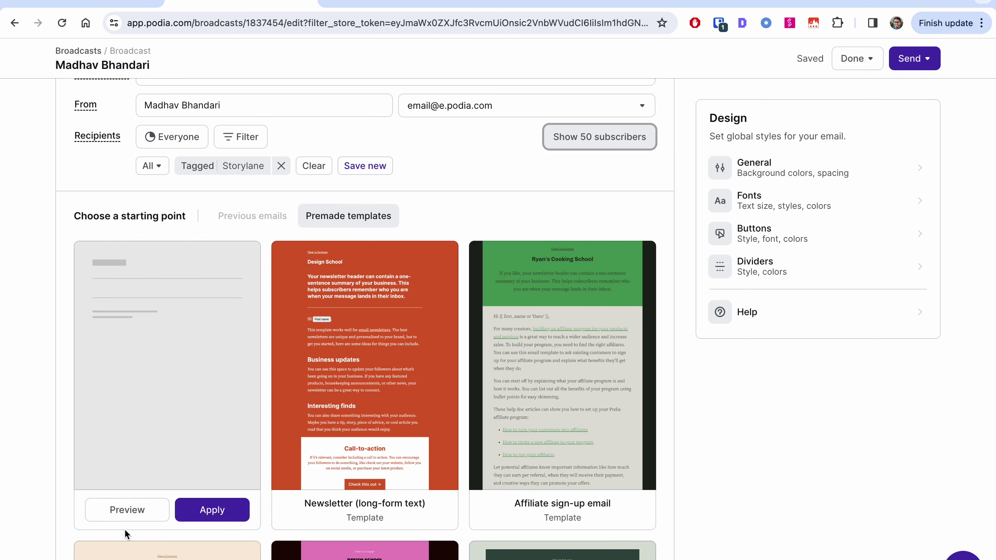
# Open the Blank template and bring up the sections' background color in the general design styles
pyautogui.click(222, 517)
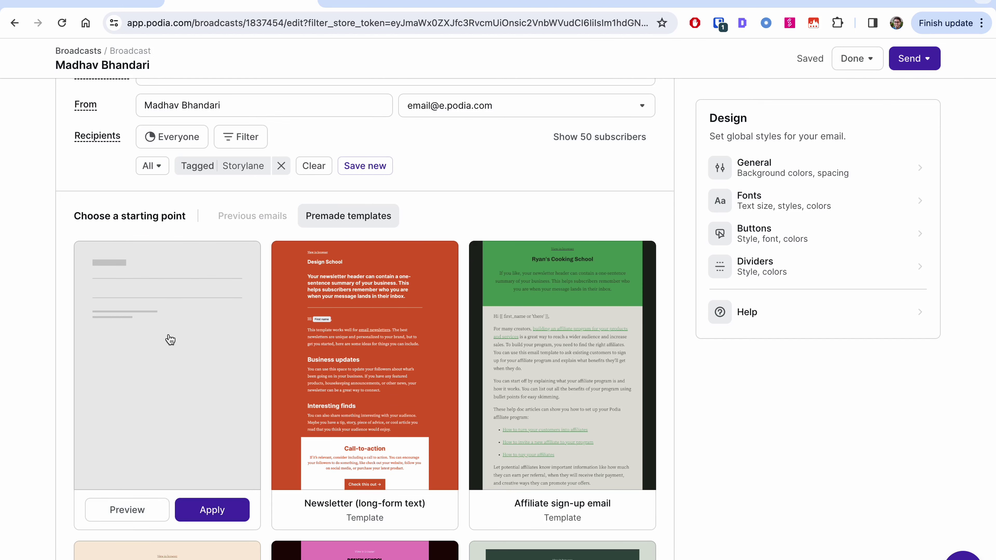
pyautogui.scroll(-5, 173, 455)
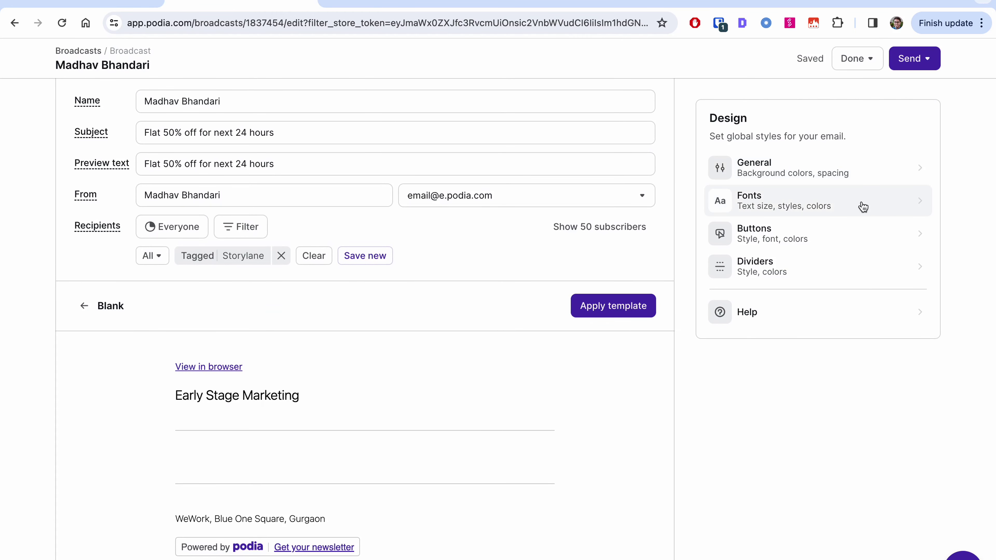
pyautogui.click(846, 169)
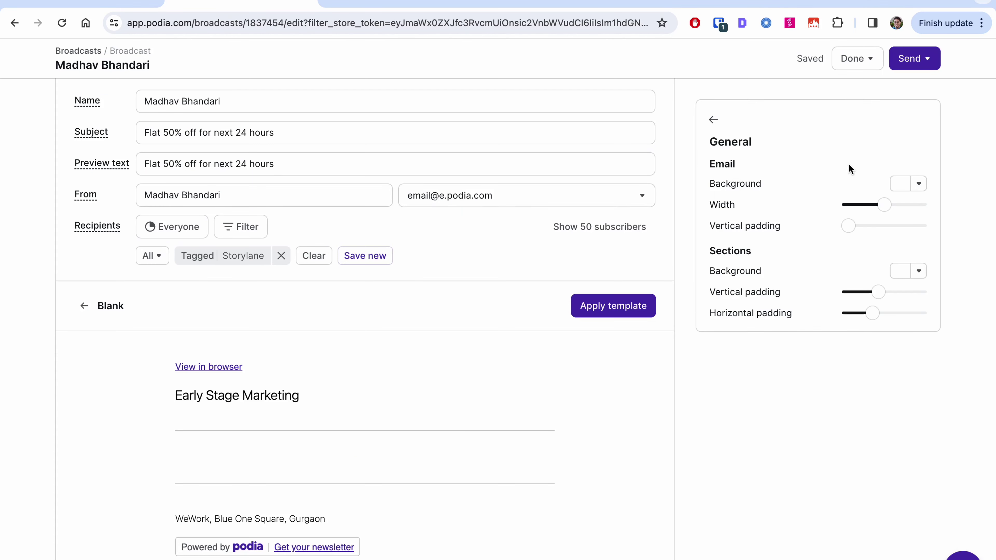
pyautogui.click(909, 270)
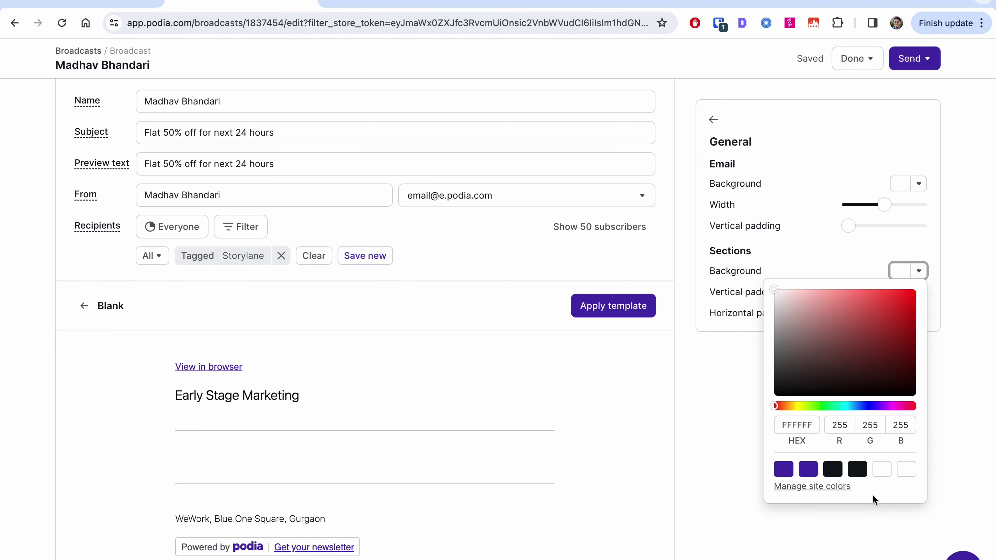
# Try the saved ESM Green Color snippet, #00C1C2, as the sections' background color
pyautogui.doubleClick(801, 425)
pyautogui.press('BackSpace')
pyautogui.rightClick(796, 426)
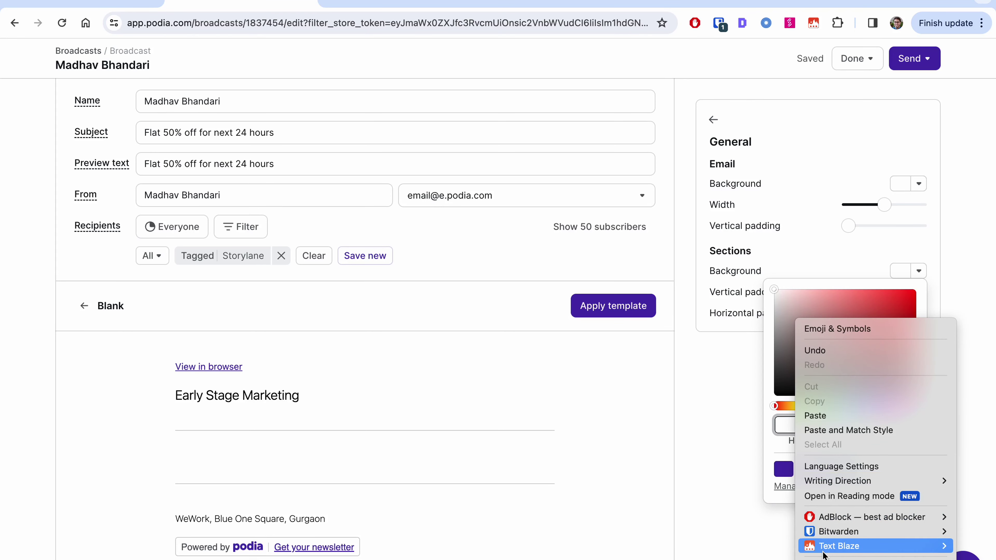
pyautogui.moveTo(823, 549)
pyautogui.moveTo(695, 504)
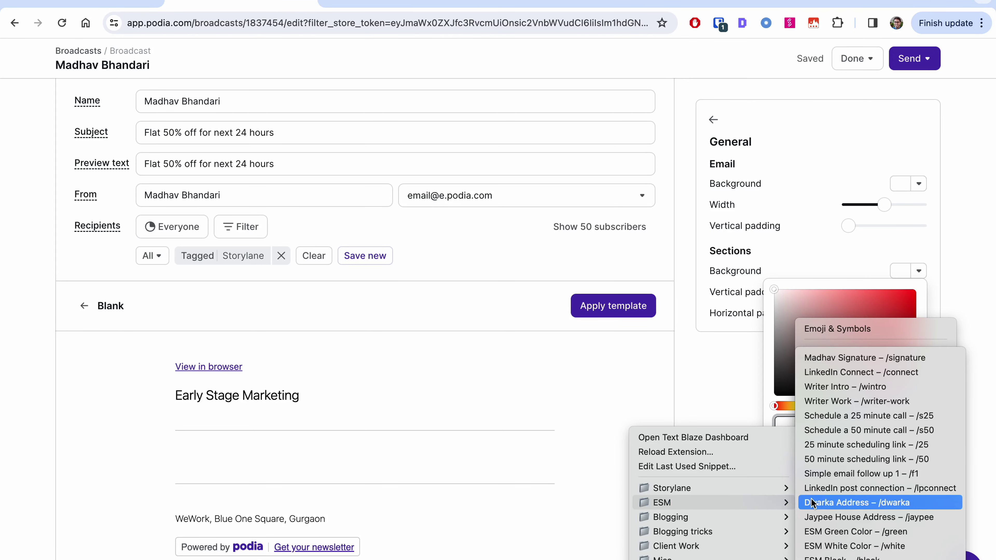
pyautogui.click(835, 537)
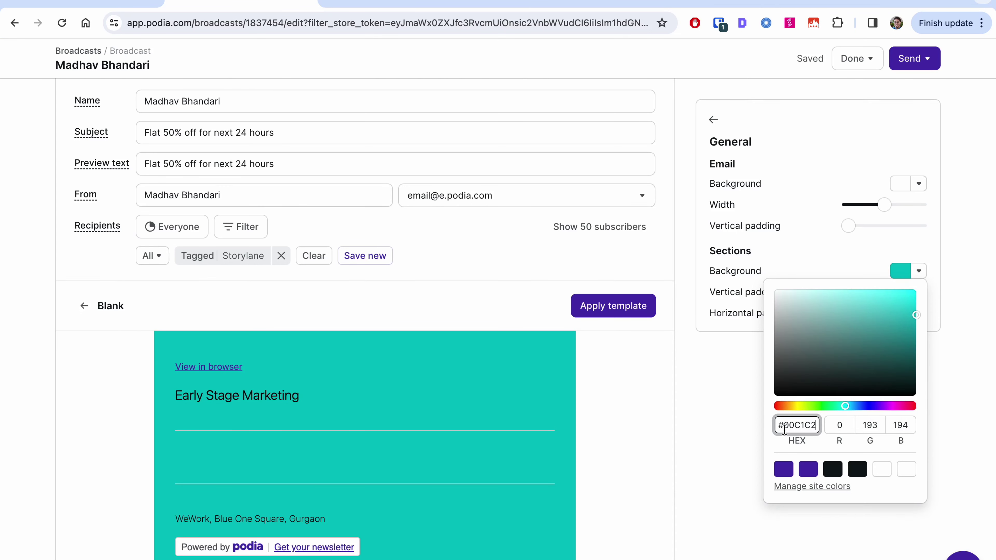
# Set the sections' background color to #EEF8FF with the saved ESM White Color snippet and return to the design overview
pyautogui.tripleClick(795, 425)
pyautogui.press('BackSpace')
pyautogui.rightClick(800, 425)
pyautogui.moveTo(845, 546)
pyautogui.moveTo(667, 503)
pyautogui.click(864, 549)
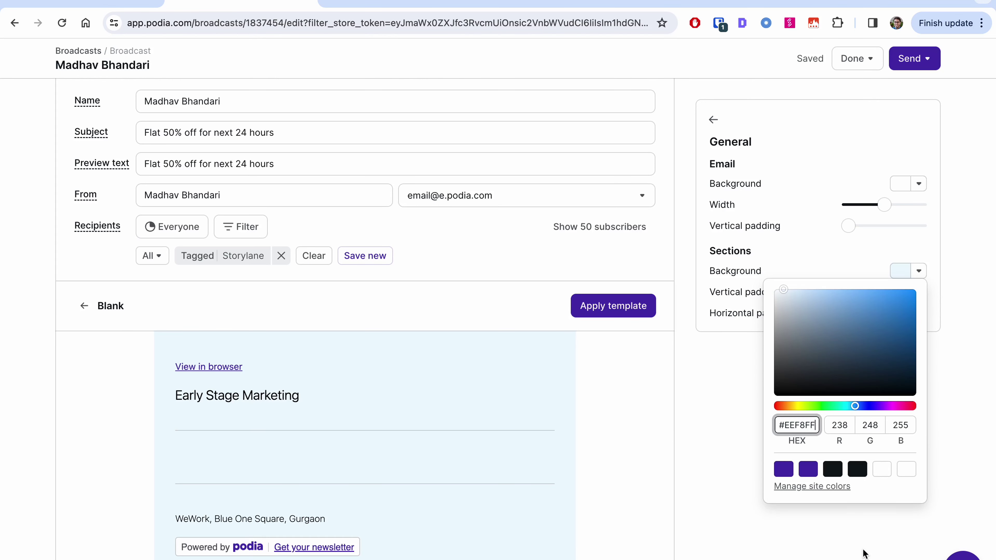
pyautogui.click(755, 533)
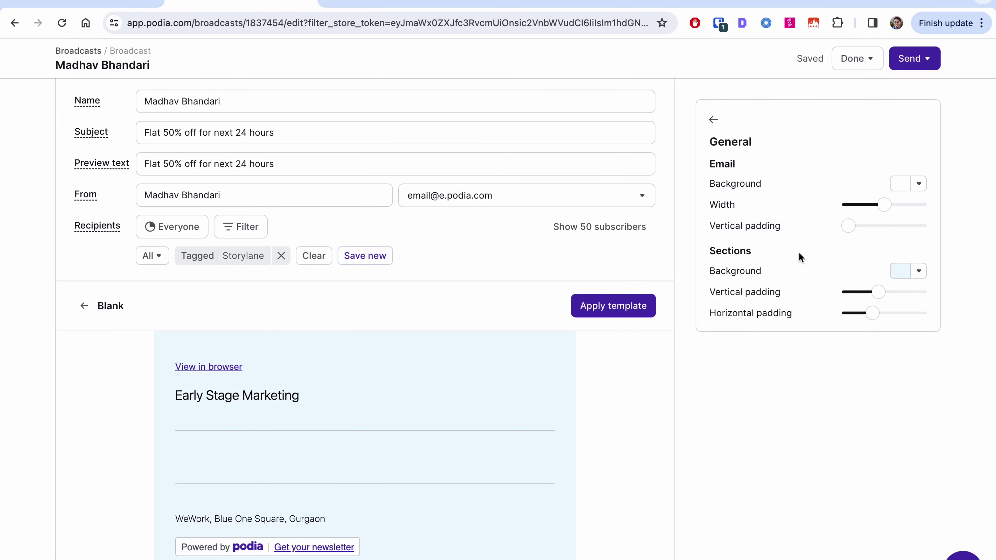
pyautogui.click(713, 119)
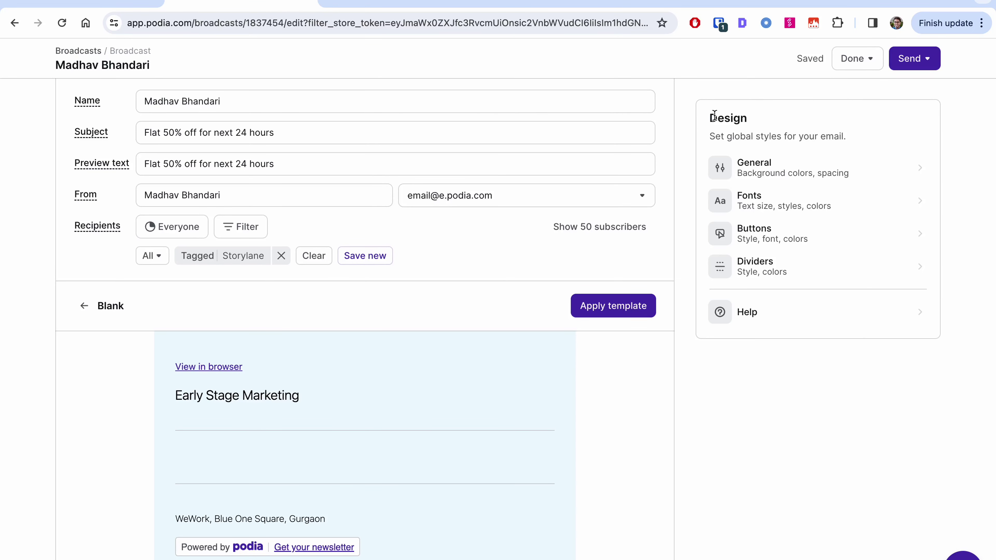
# Browse the available paragraph typefaces and set the email's paragraph typeface to Trebuchet MS
pyautogui.click(800, 209)
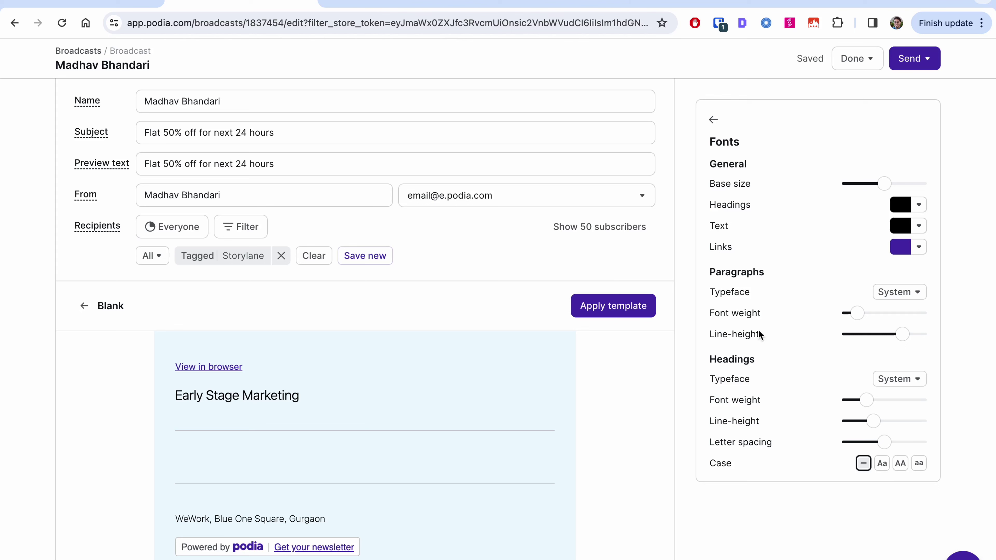
pyautogui.click(897, 293)
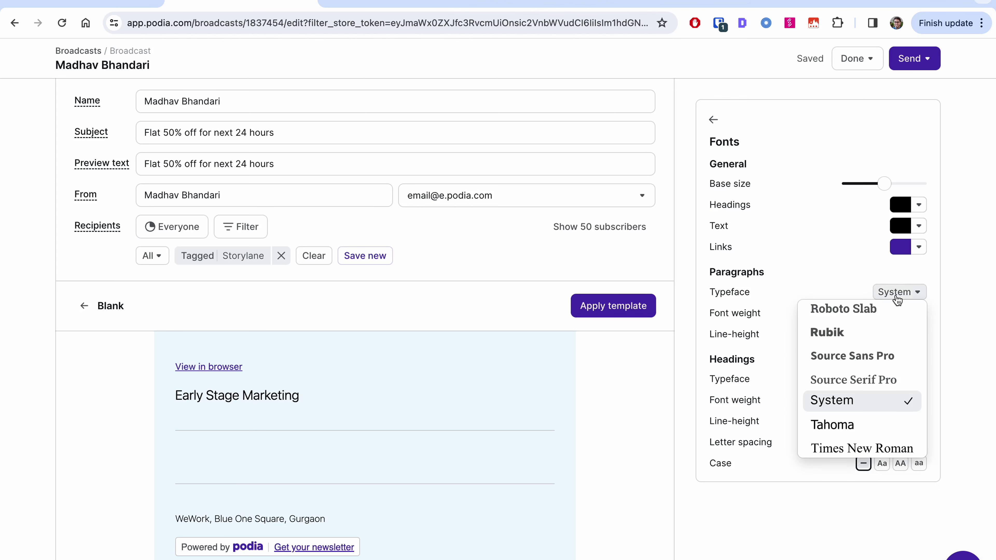
pyautogui.scroll(8, 835, 434)
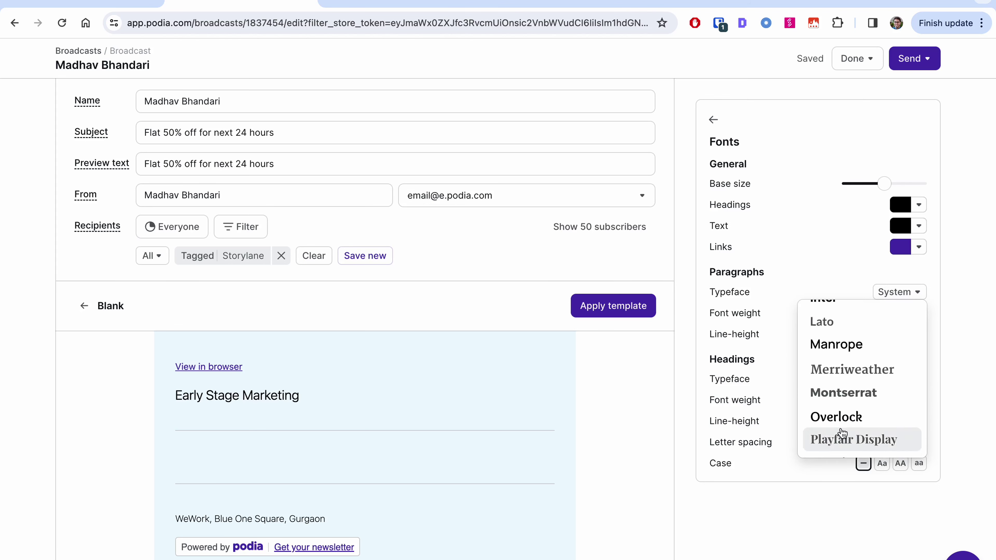
pyautogui.scroll(-3, 842, 434)
pyautogui.scroll(7, 842, 434)
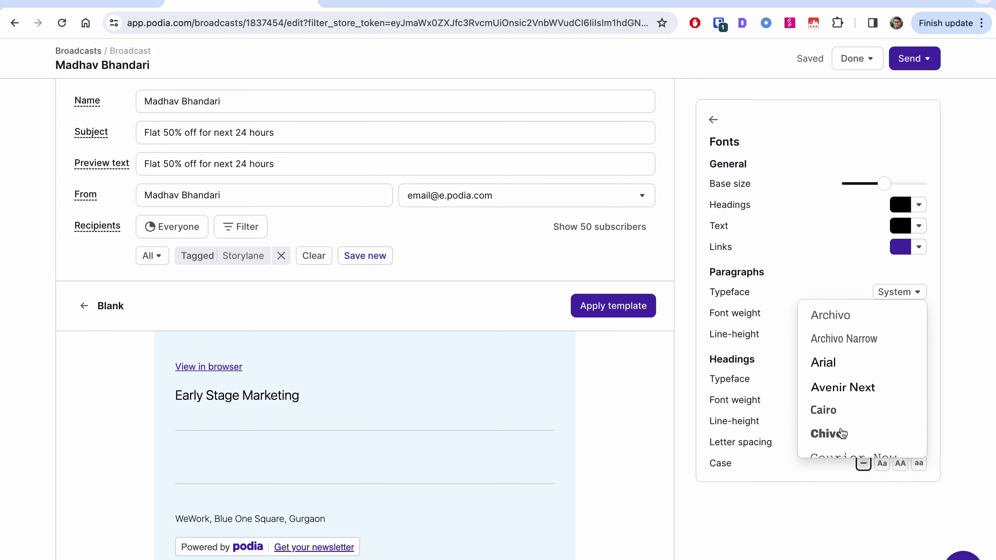
pyautogui.scroll(-10, 841, 433)
pyautogui.scroll(4, 842, 433)
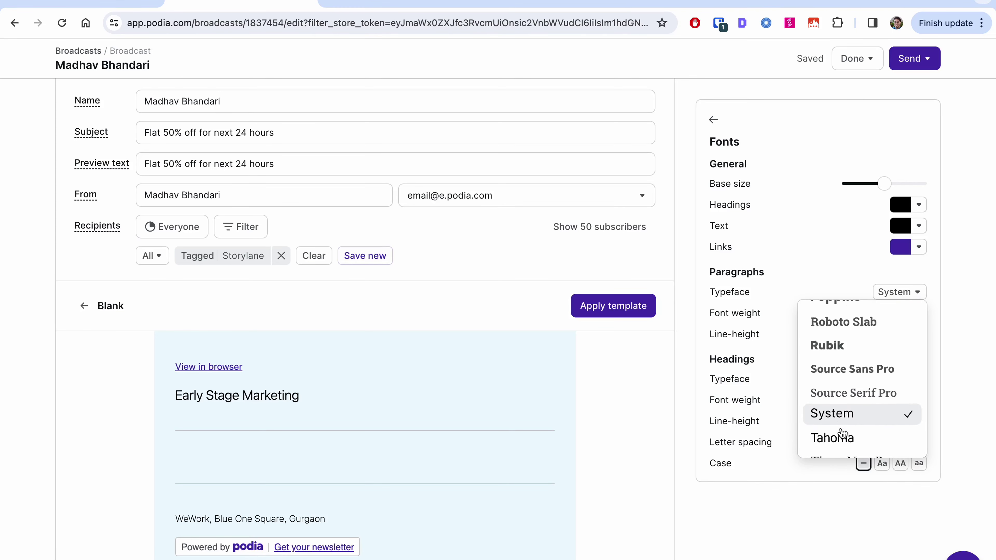
pyautogui.scroll(8, 842, 434)
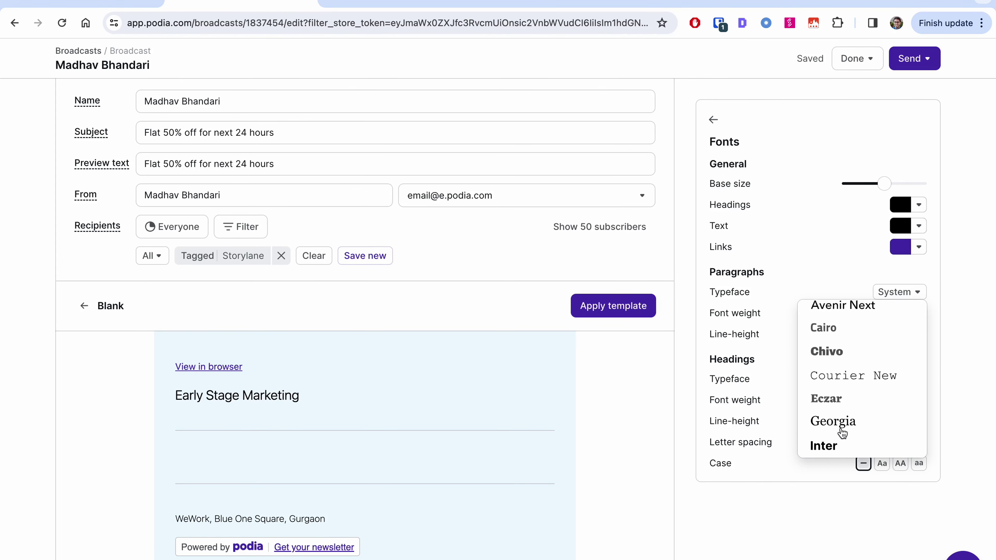
pyautogui.scroll(4, 842, 433)
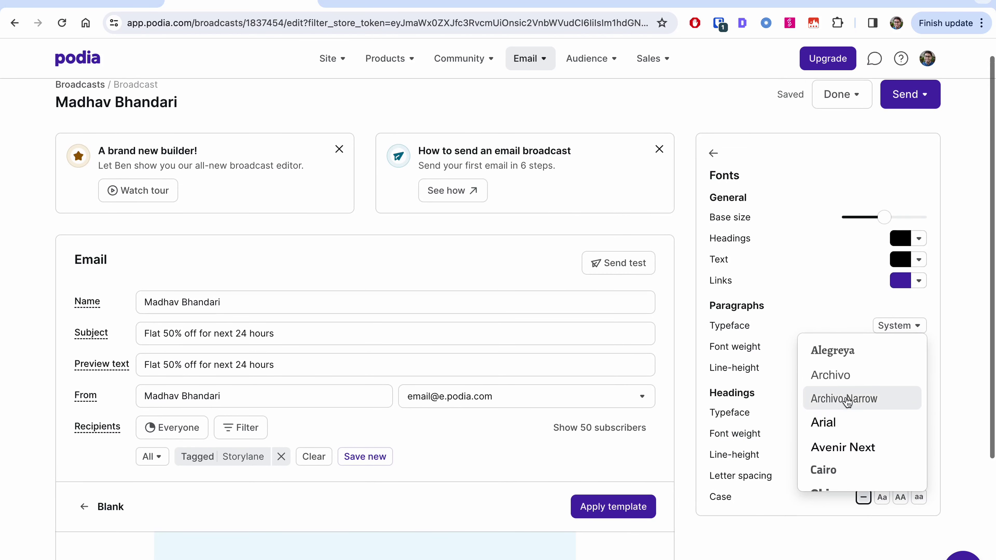
pyautogui.scroll(-10, 847, 449)
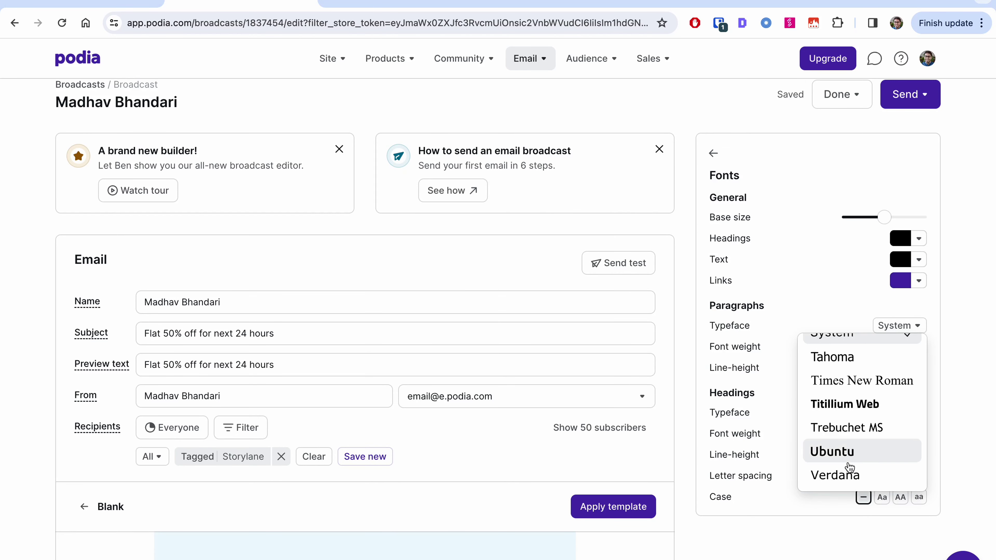
pyautogui.click(870, 429)
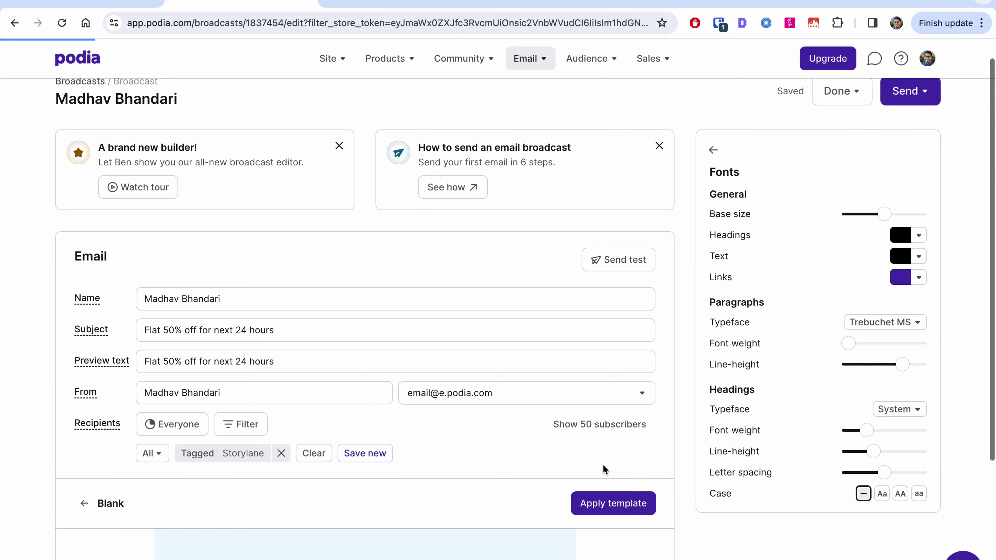
pyautogui.scroll(-4, 602, 464)
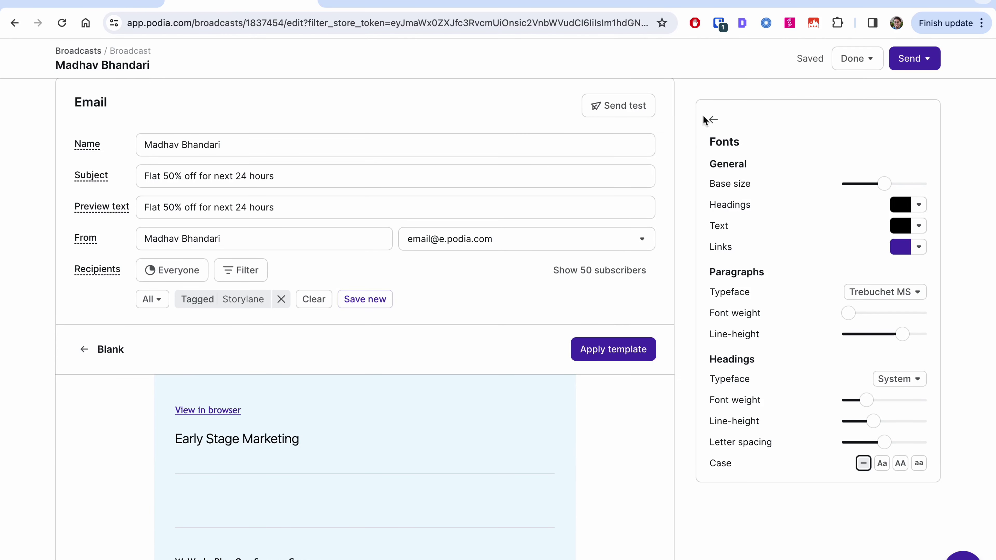
pyautogui.click(712, 120)
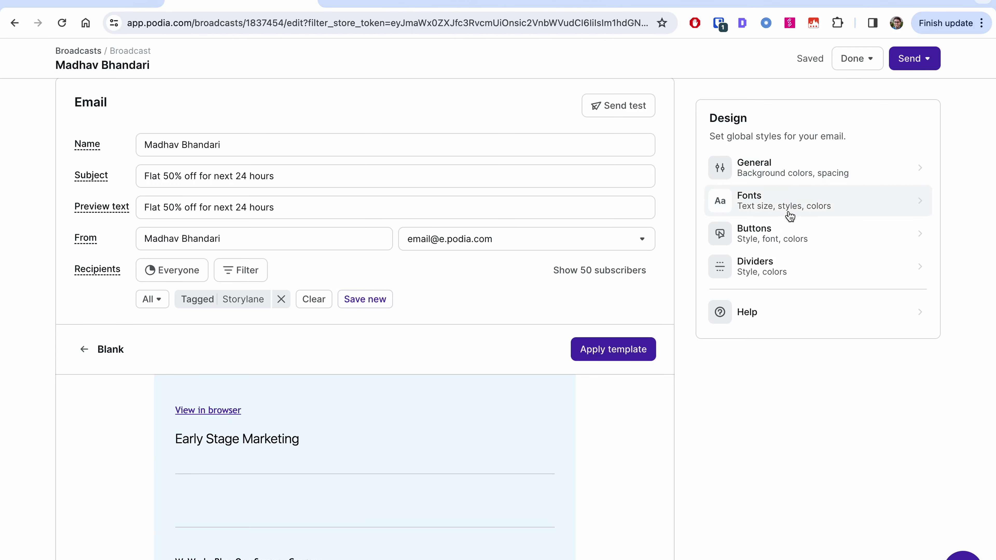
# Set the email buttons' background color to #00C1C2 with the saved ESM Green Color snippet and choose the most rounded corners
pyautogui.click(785, 237)
pyautogui.scroll(-1, 677, 490)
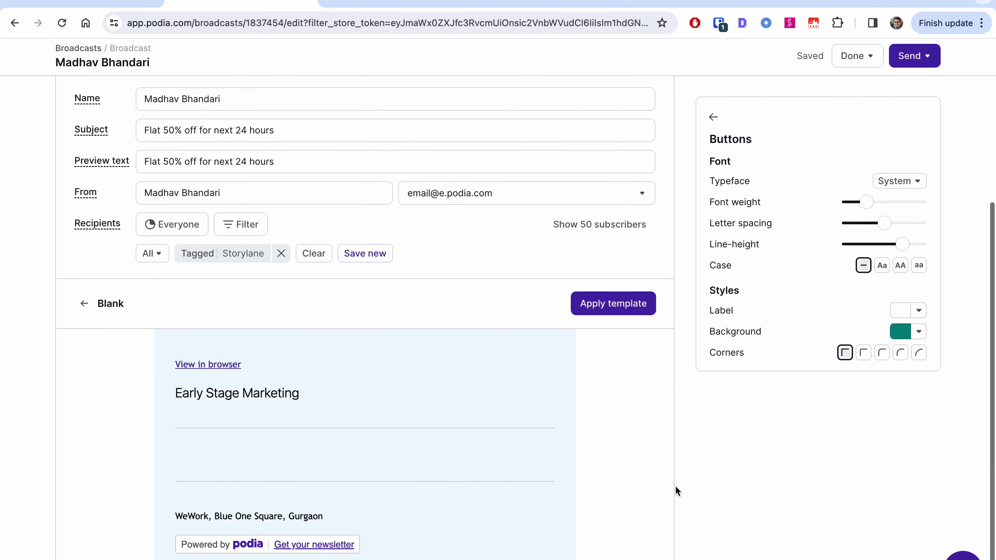
pyautogui.click(900, 331)
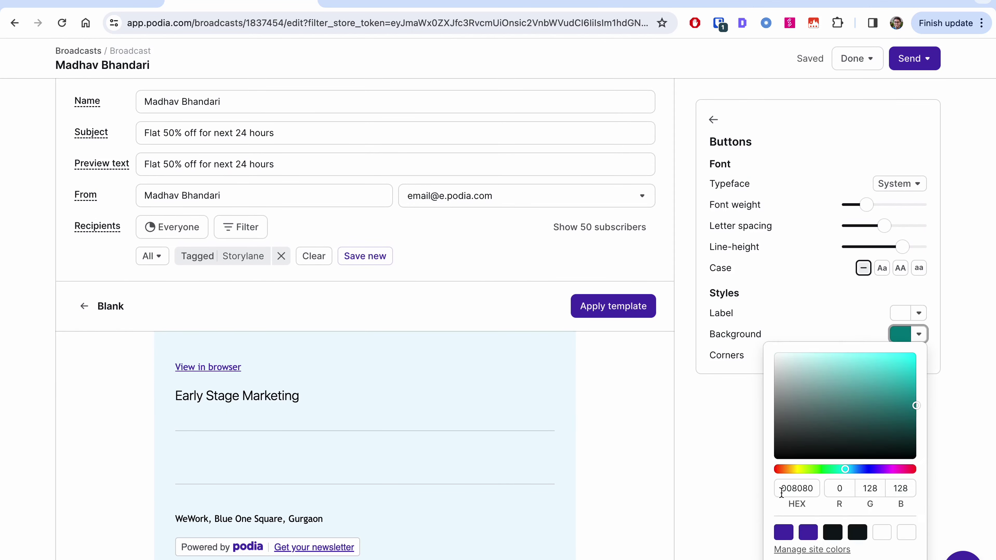
pyautogui.doubleClick(800, 488)
pyautogui.press('BackSpace')
pyautogui.rightClick(800, 488)
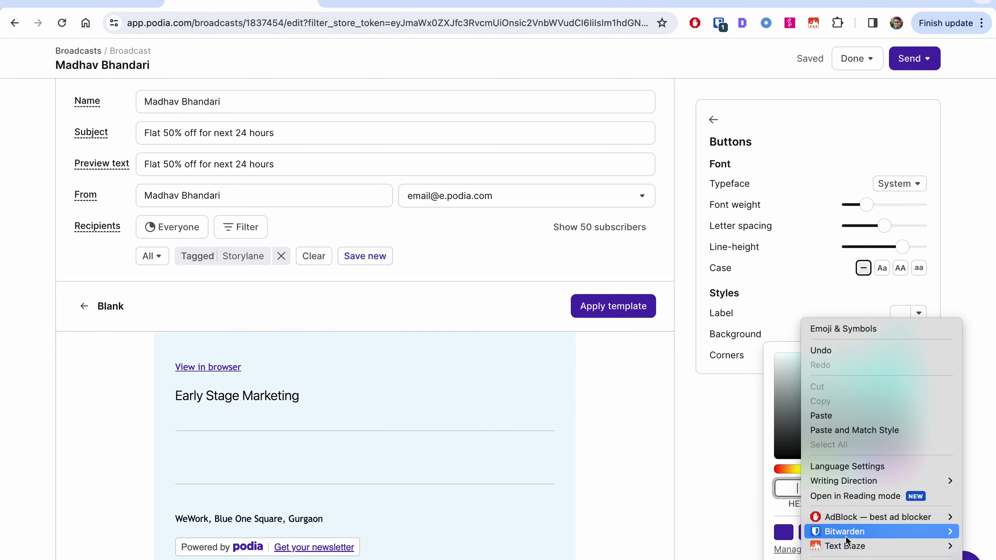
pyautogui.moveTo(847, 545)
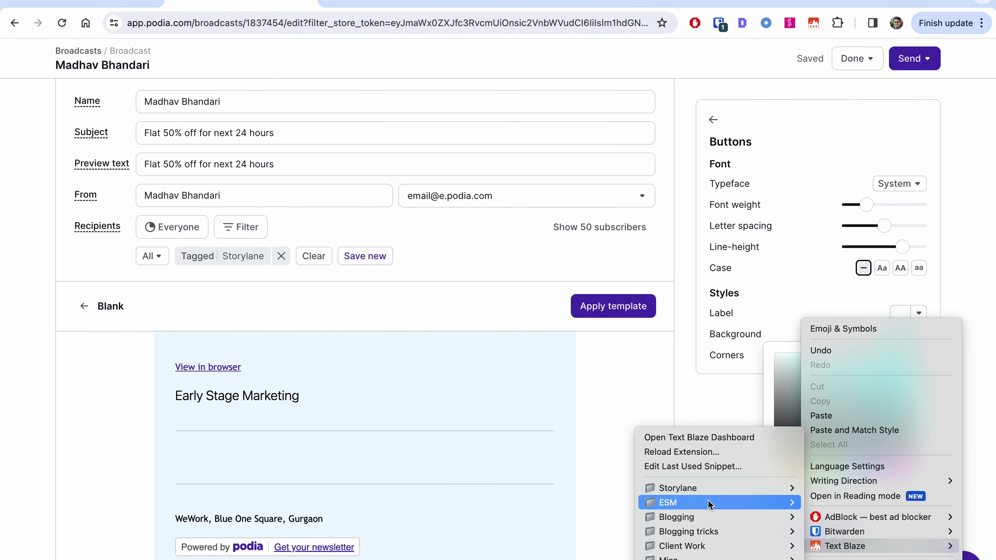
pyautogui.moveTo(710, 504)
pyautogui.click(868, 533)
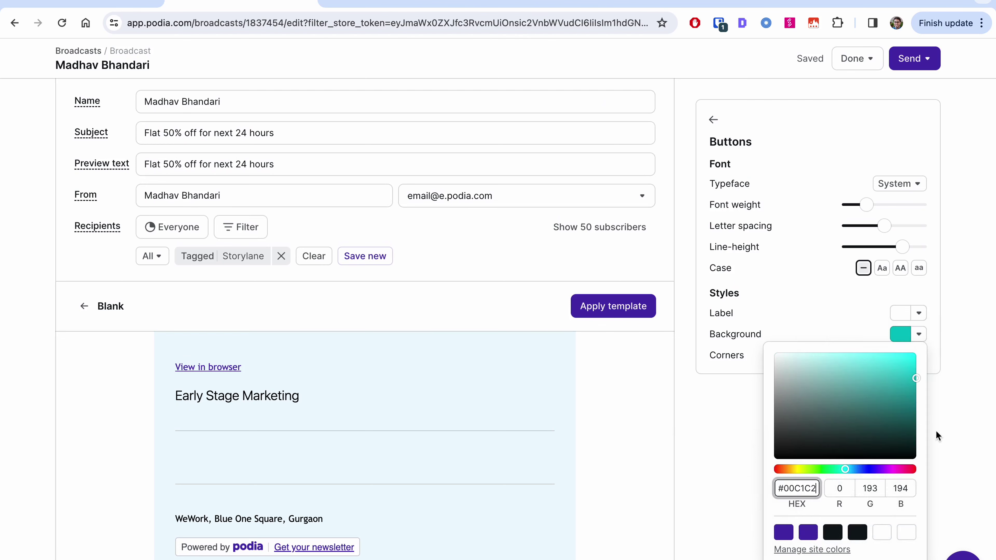
pyautogui.click(971, 397)
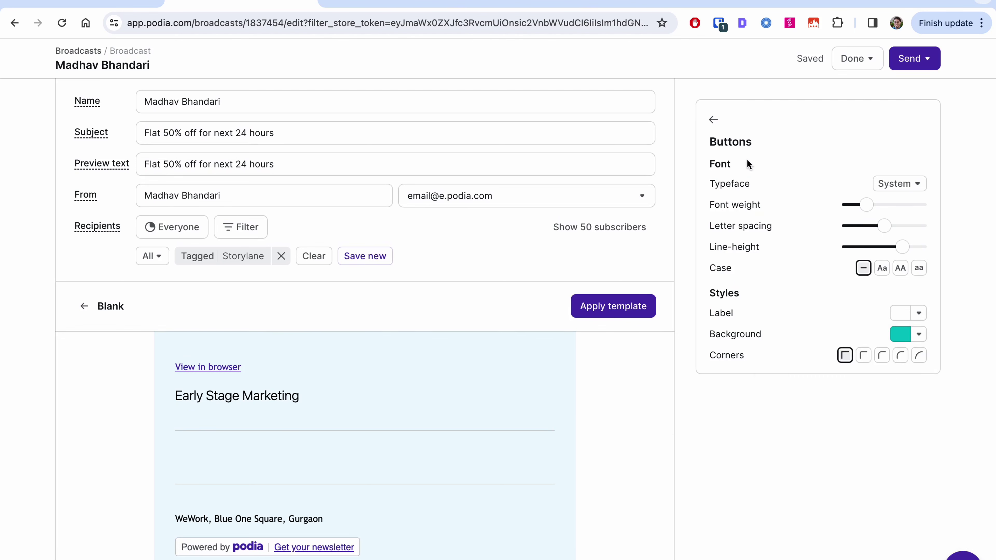
pyautogui.click(920, 358)
pyautogui.click(714, 119)
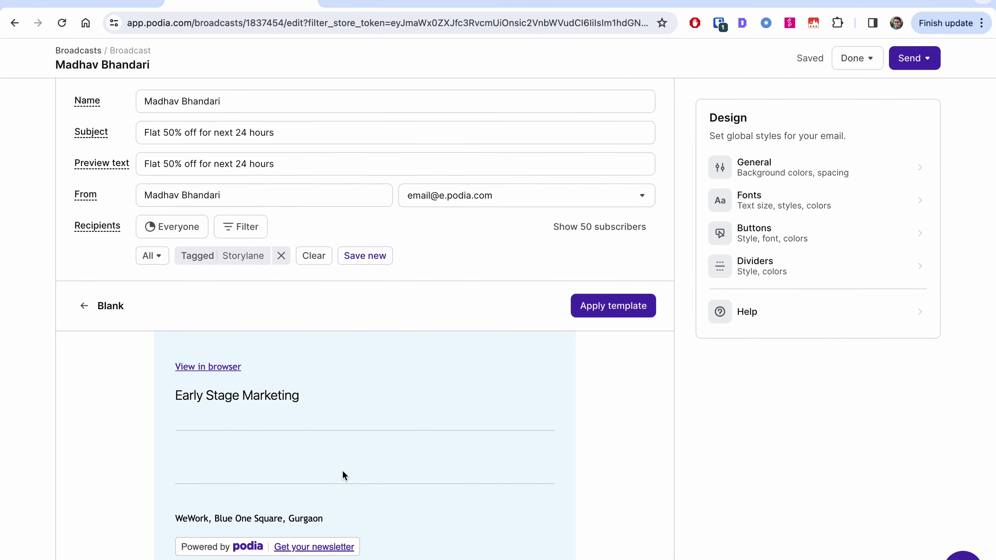
# Apply the Blank template to the broadcast and enter "Hey" in its empty text section
pyautogui.click(610, 306)
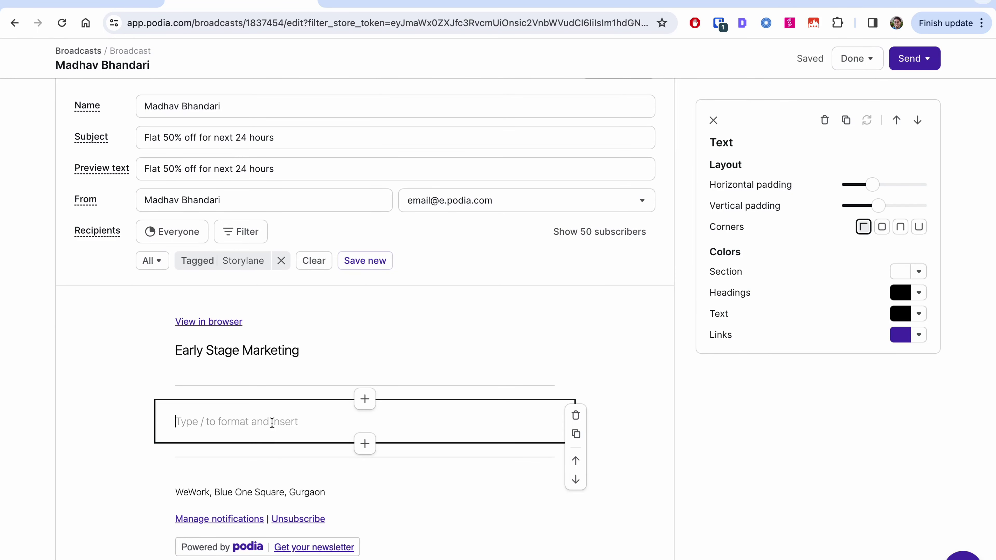
pyautogui.write('Hey')
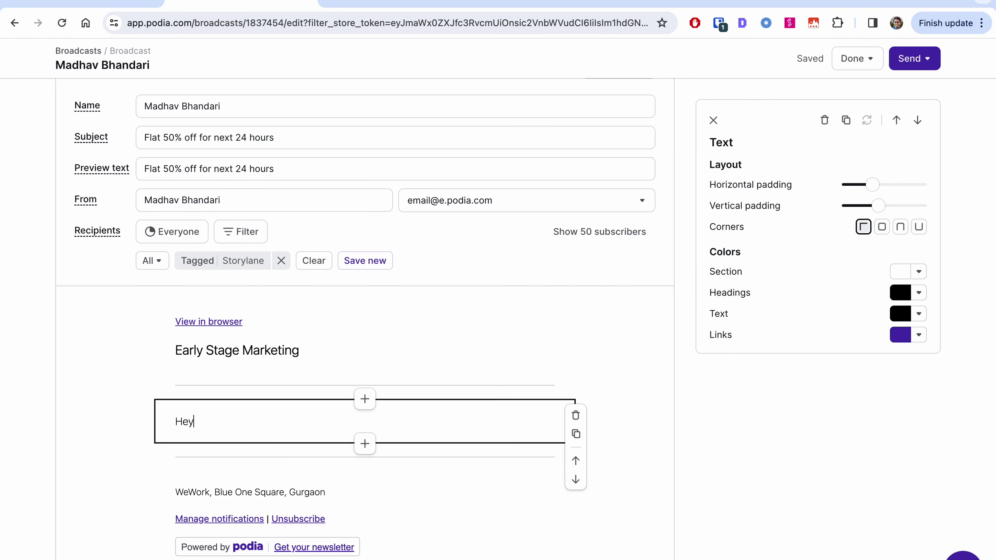
pyautogui.rightClick(433, 423)
# Add a Feature section above the "Hey" text and check the settings of its image placeholder and button
pyautogui.click(365, 399)
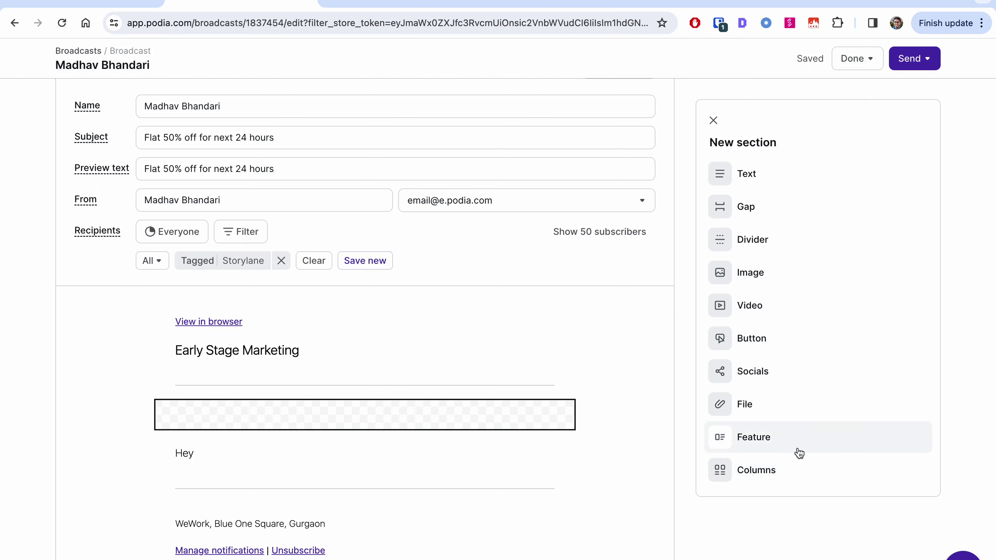
pyautogui.moveTo(796, 436); pyautogui.dragTo(501, 469)
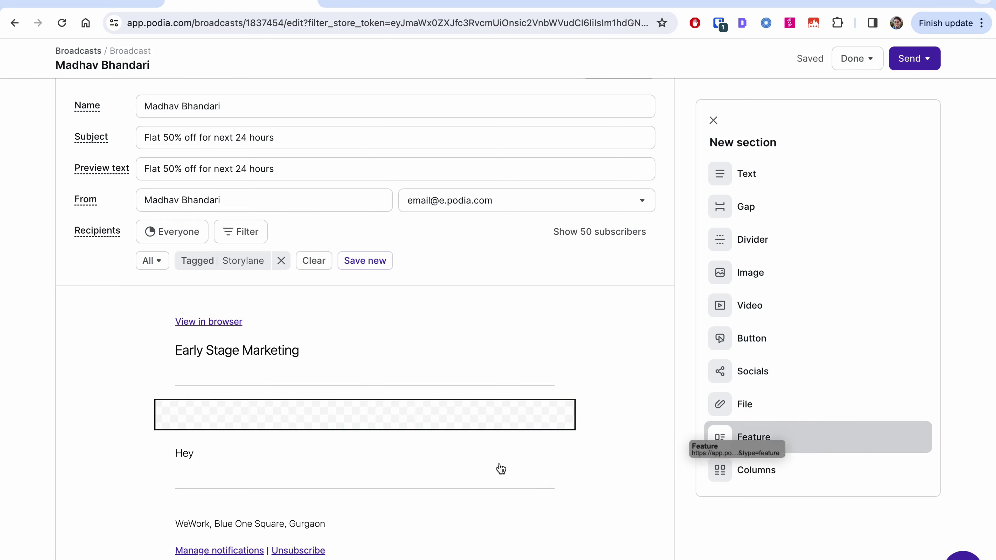
pyautogui.click(762, 443)
pyautogui.click(301, 465)
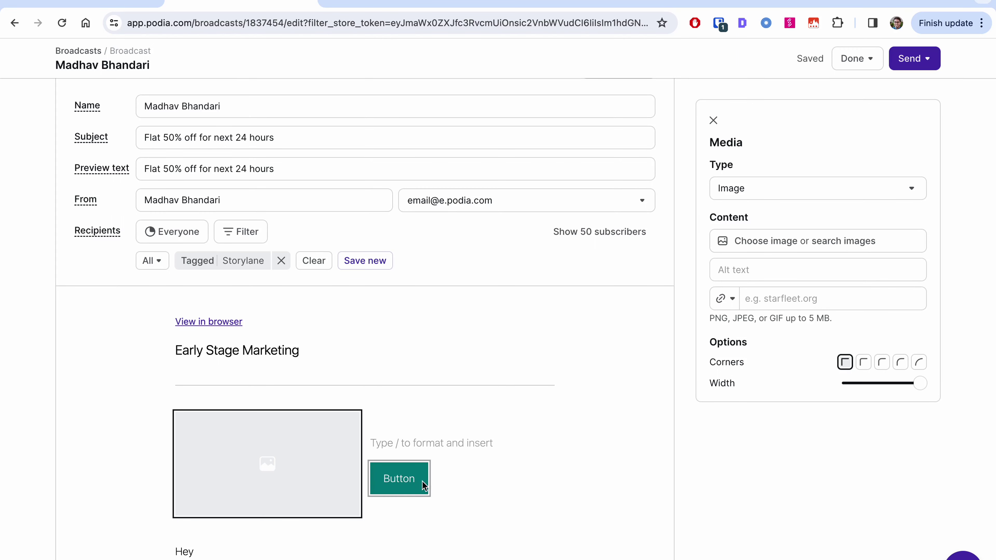
pyautogui.click(410, 488)
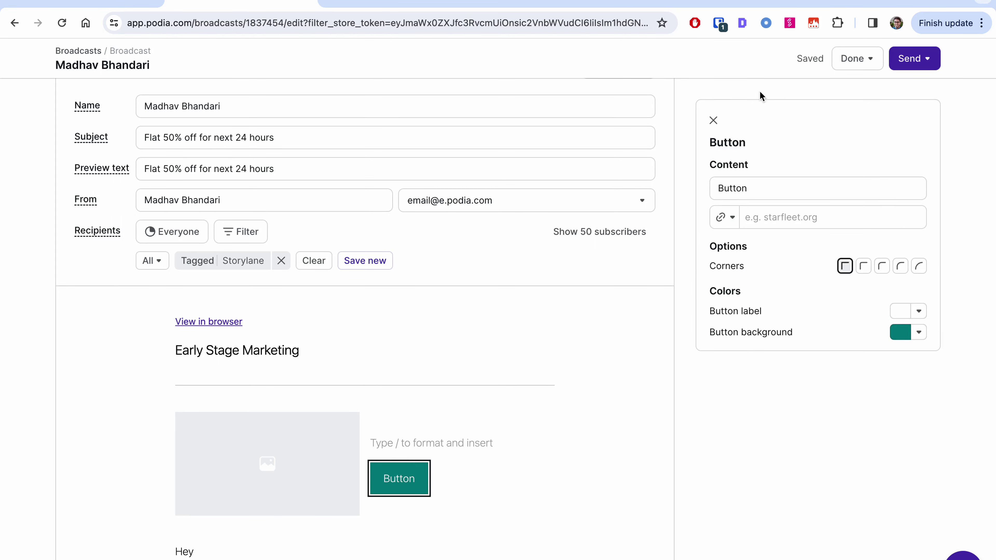
pyautogui.click(713, 120)
# Add a Socials section above the footer address with link fields for LinkedIn, Twitter and Instagram
pyautogui.scroll(-3, 467, 446)
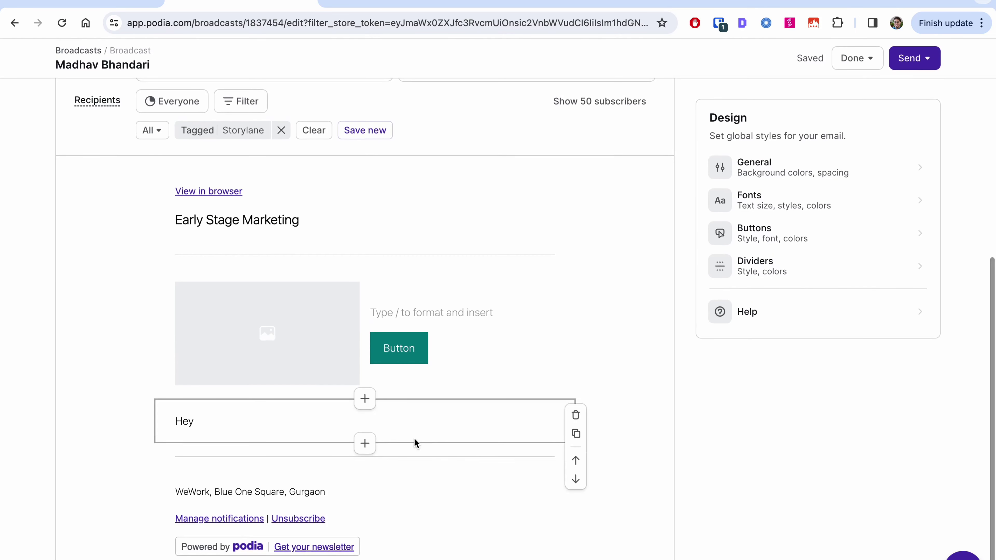
pyautogui.click(364, 472)
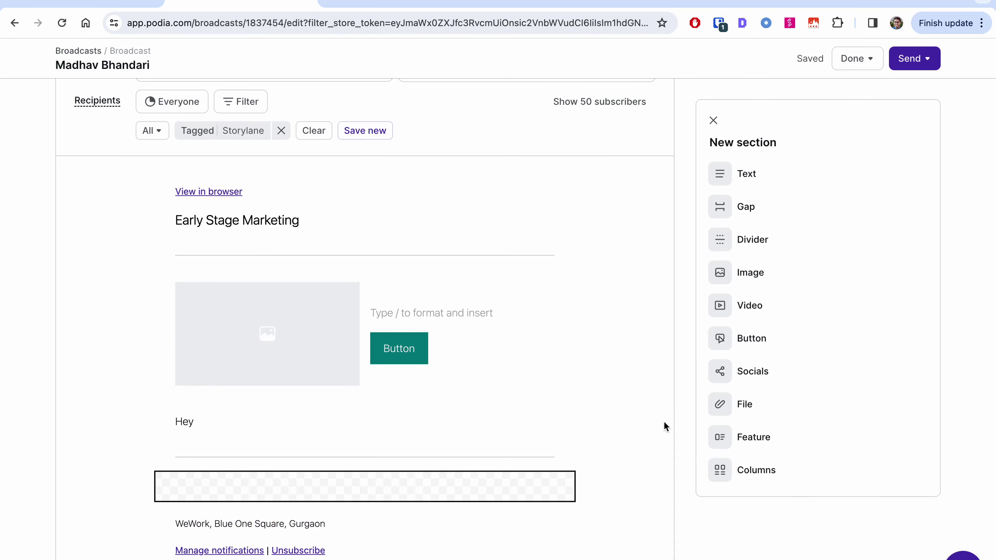
pyautogui.click(773, 374)
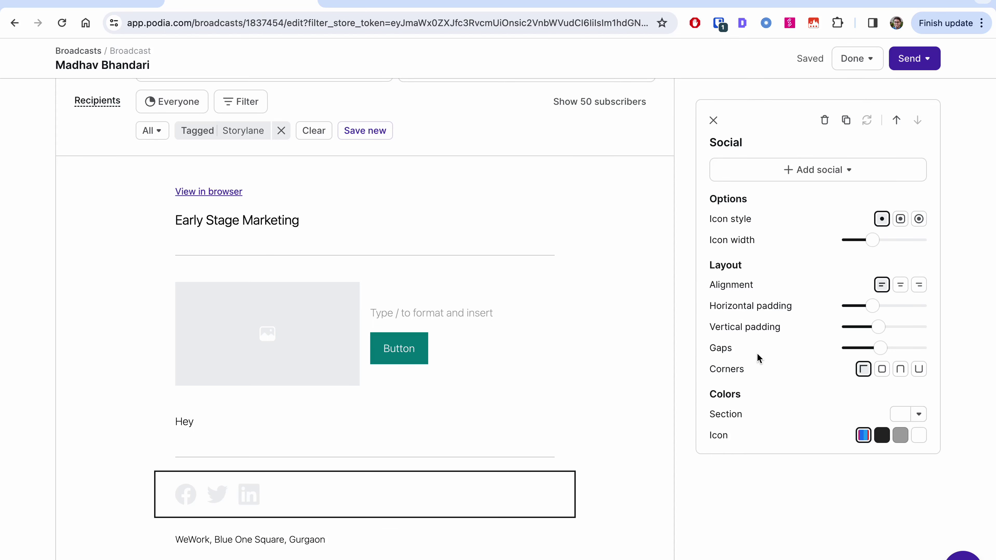
pyautogui.click(822, 169)
pyautogui.click(758, 257)
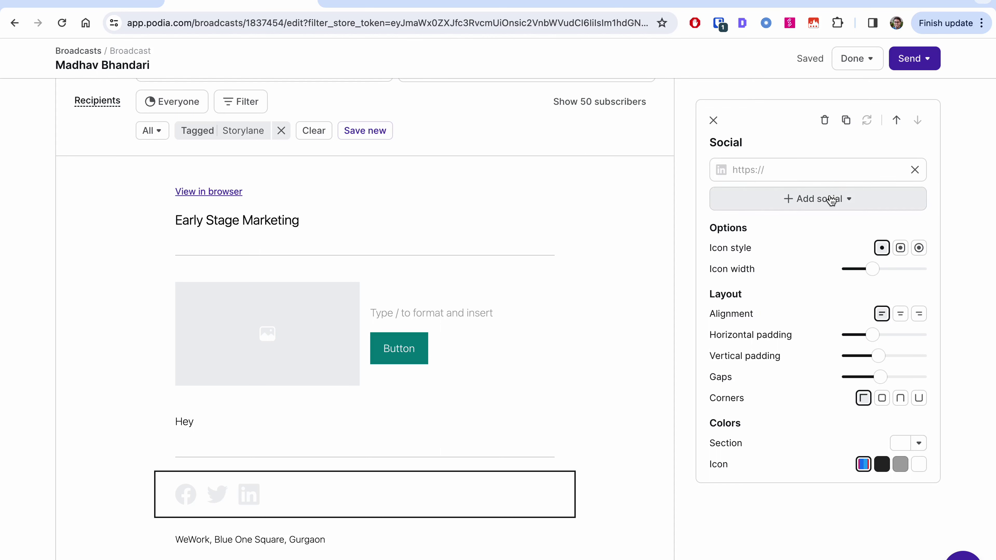
pyautogui.click(826, 198)
pyautogui.click(753, 252)
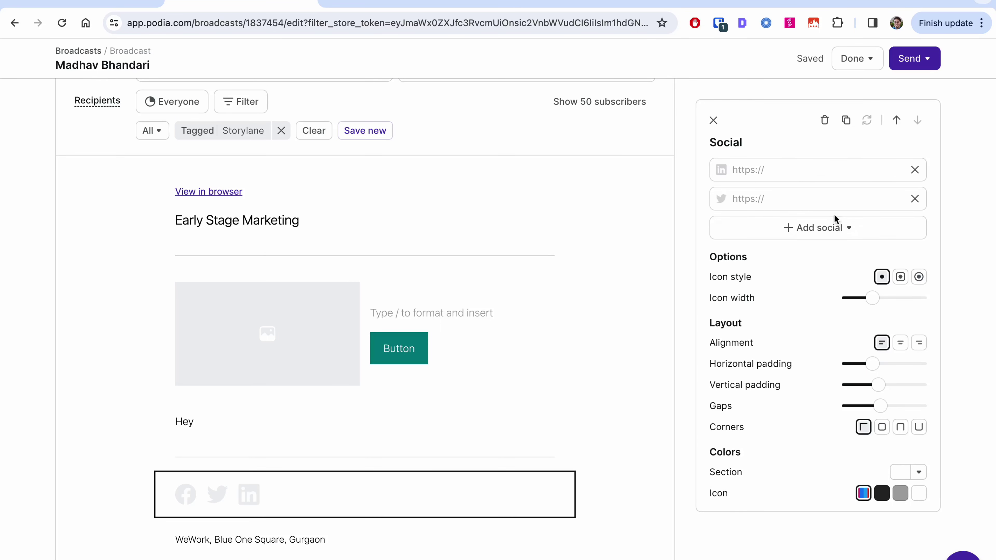
pyautogui.click(827, 227)
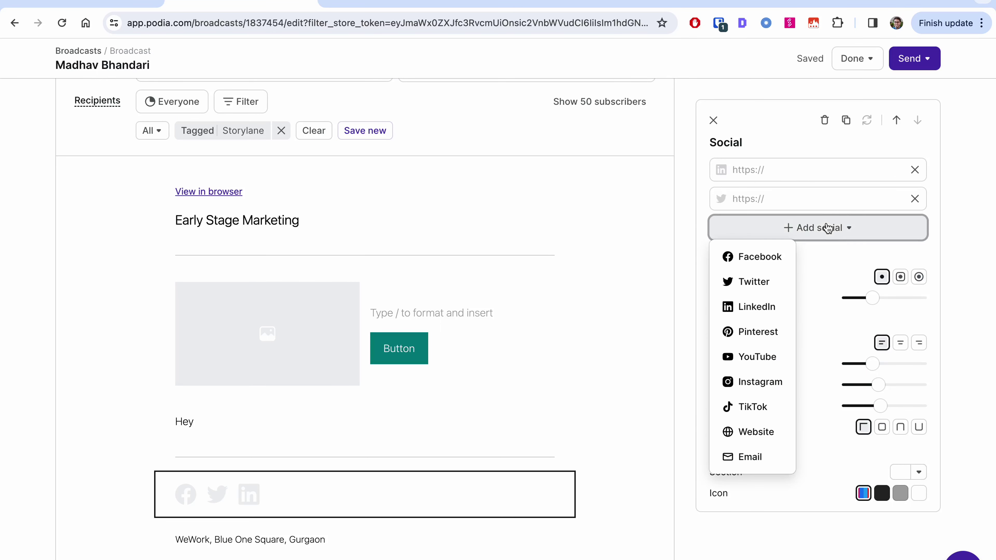
pyautogui.click(758, 390)
# Copy the LinkedIn profile's web address from a new browser tab into the Socials section's LinkedIn field
pyautogui.scroll(-1, 431, 506)
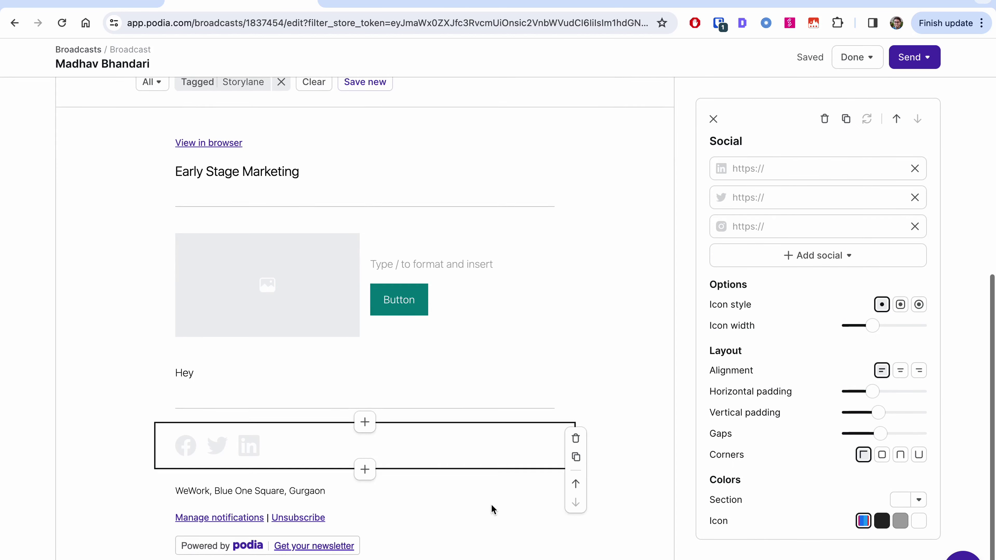
pyautogui.click(785, 168)
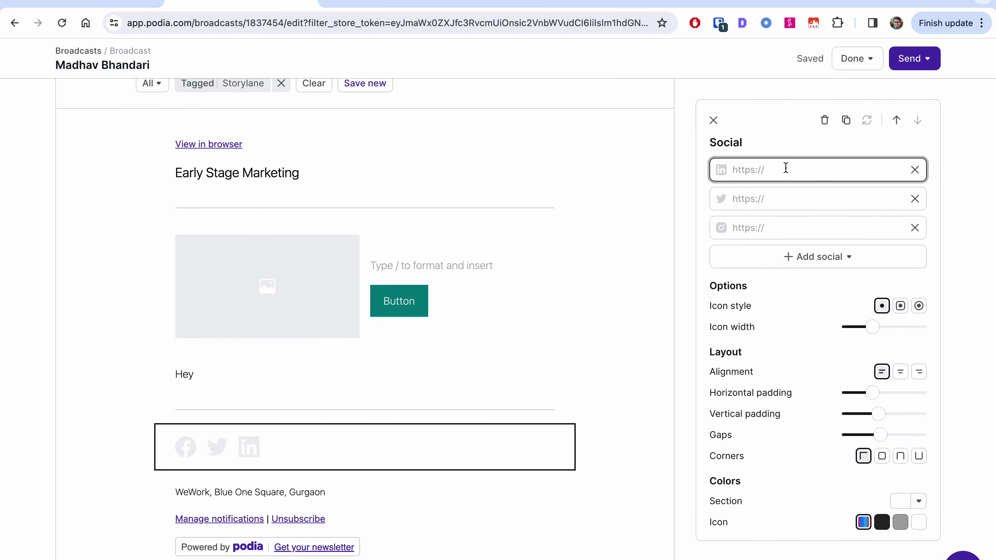
pyautogui.click(336, 3)
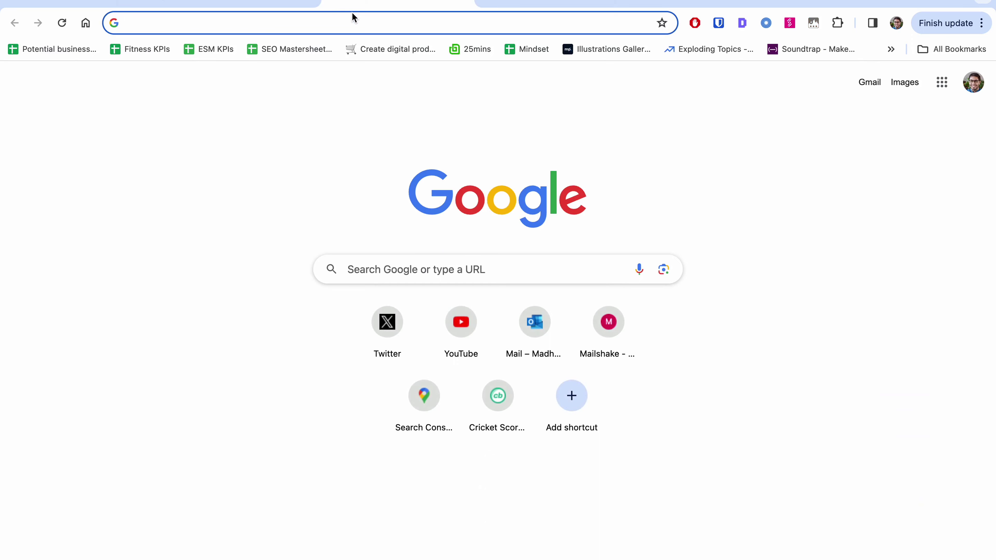
pyautogui.write('link')
pyautogui.click(332, 74)
pyautogui.click(273, 17)
pyautogui.hotkey('ctrl', 'c')
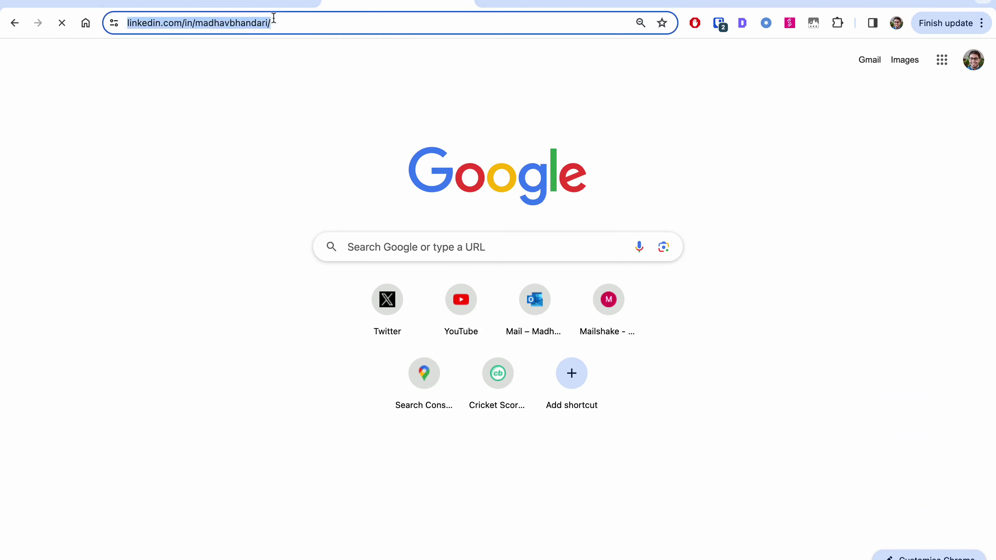
pyautogui.click(241, 4)
pyautogui.hotkey('ctrl', 'v')
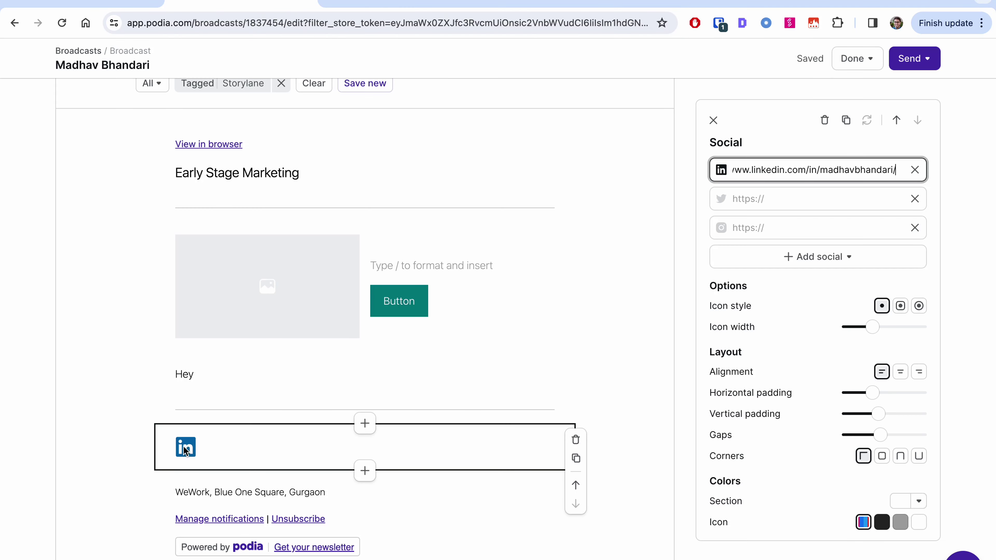
# Open instagram.com/fondanttutorial/ in a new browser tab and paste its address into the Socials section's Instagram field
pyautogui.click(339, 6)
pyautogui.write('ins')
pyautogui.press('Down')
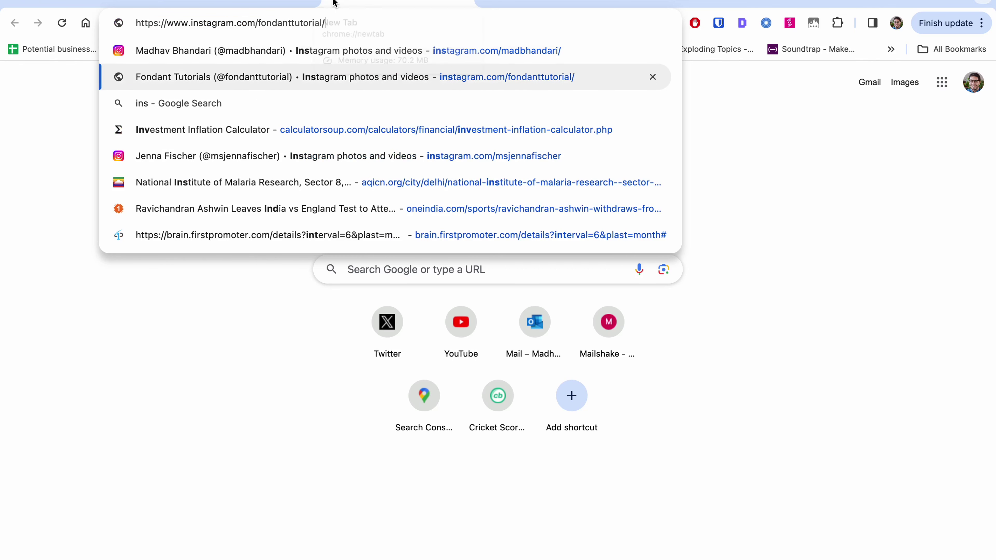
pyautogui.press('Return')
pyautogui.click(311, 16)
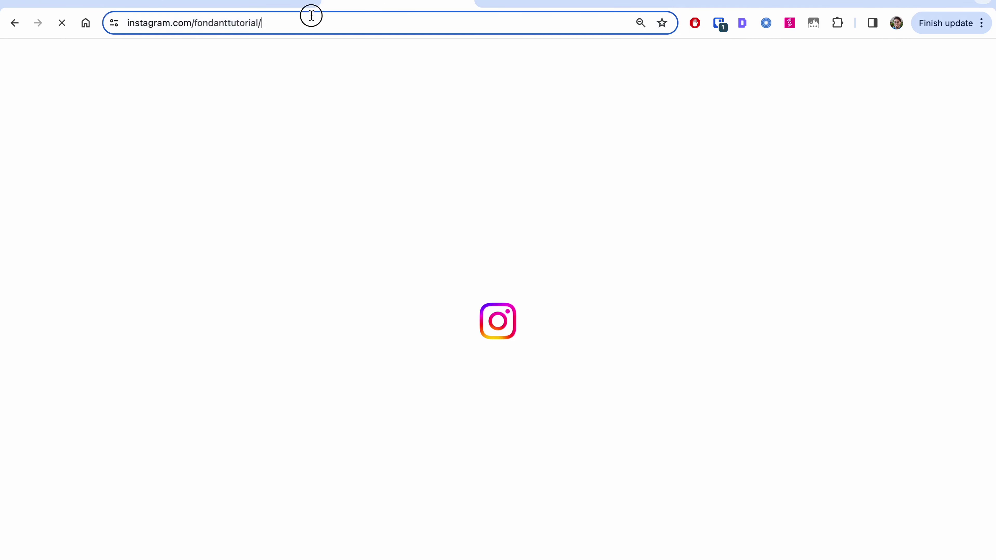
pyautogui.click(474, 2)
pyautogui.click(774, 202)
pyautogui.click(755, 228)
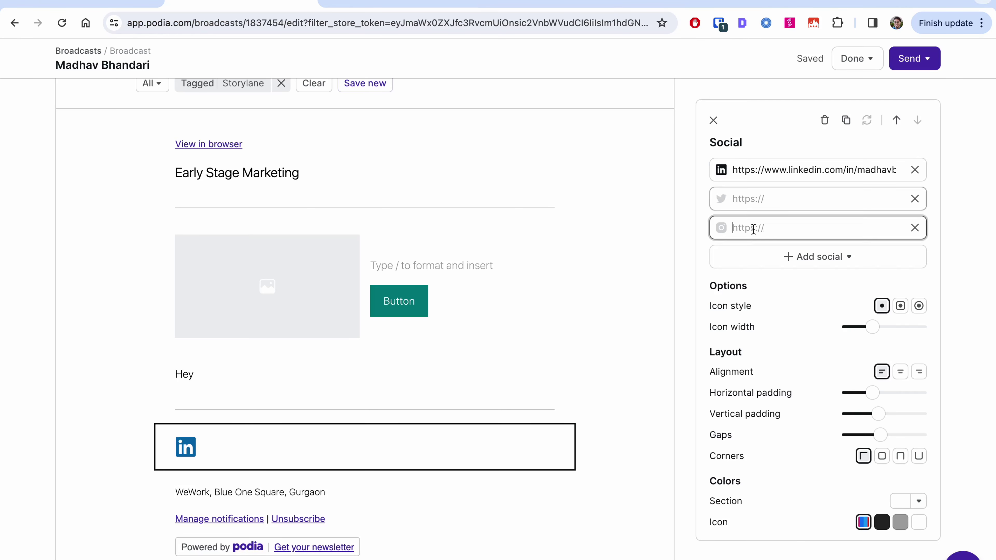
pyautogui.hotkey('ctrl', 'v')
pyautogui.click(666, 291)
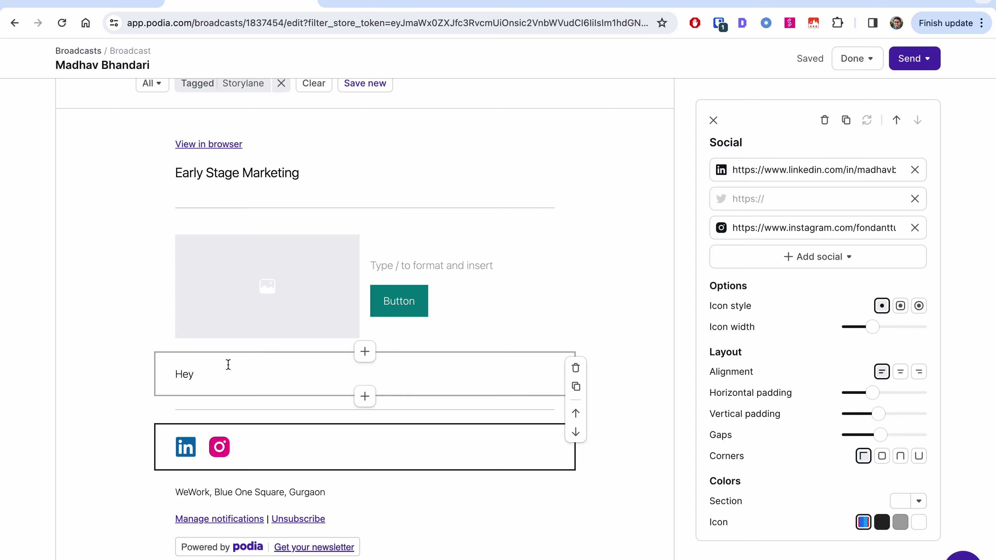
# Close the "Hey" text section's settings and add a Button section between that text and the divider below it
pyautogui.click(215, 376)
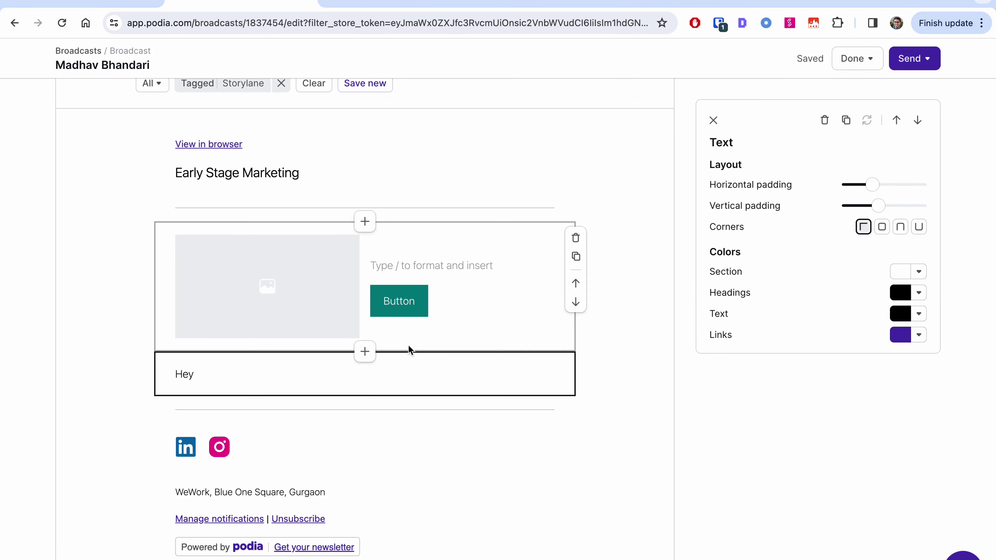
pyautogui.click(712, 121)
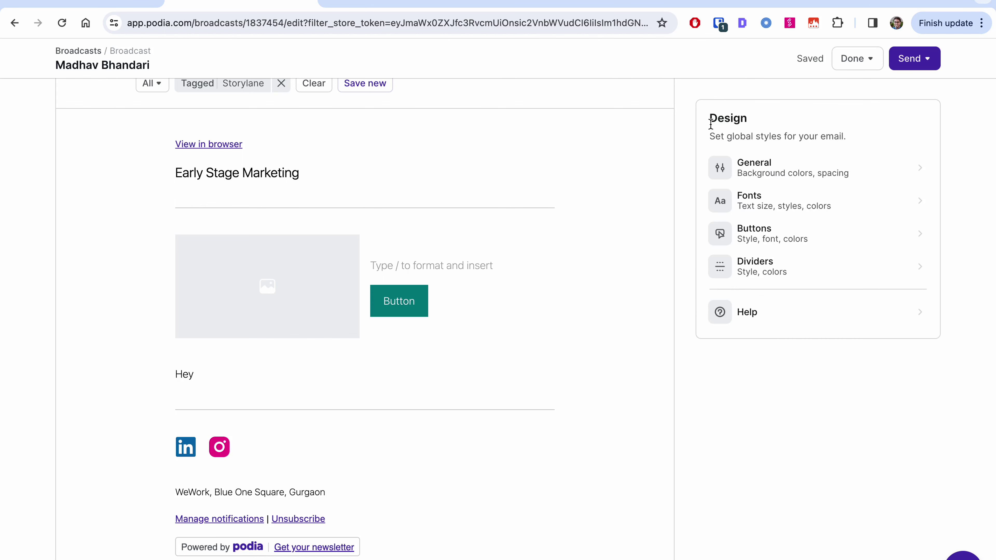
pyautogui.moveTo(443, 395)
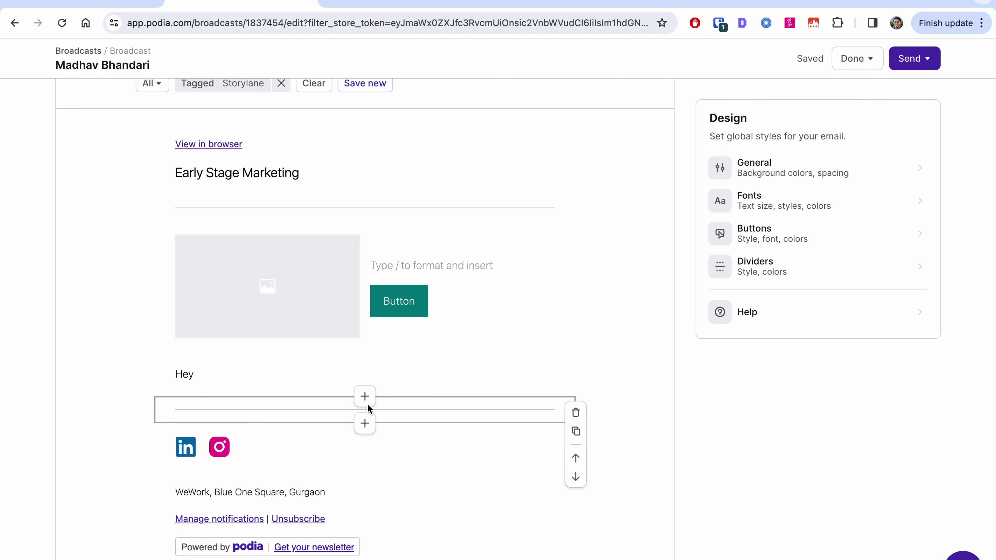
pyautogui.click(365, 396)
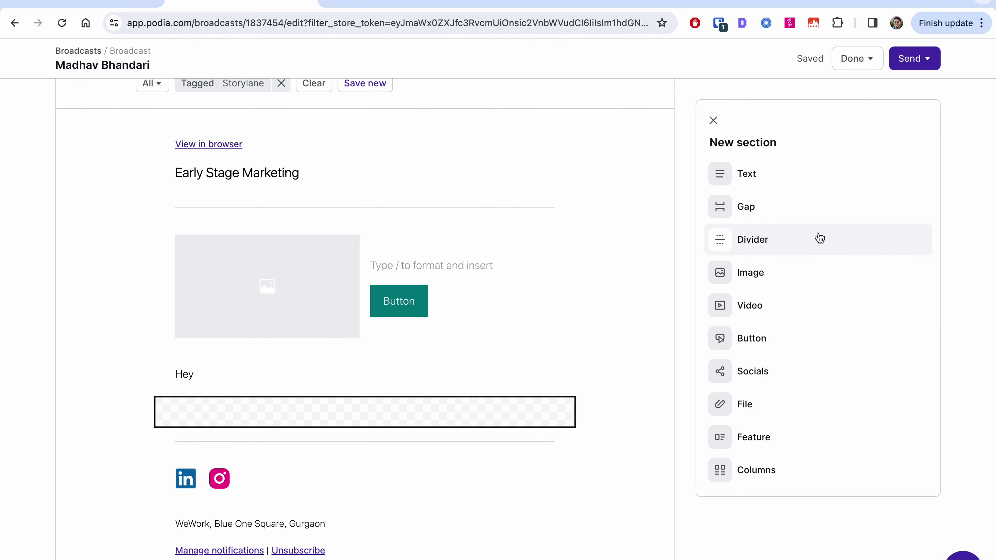
pyautogui.click(764, 345)
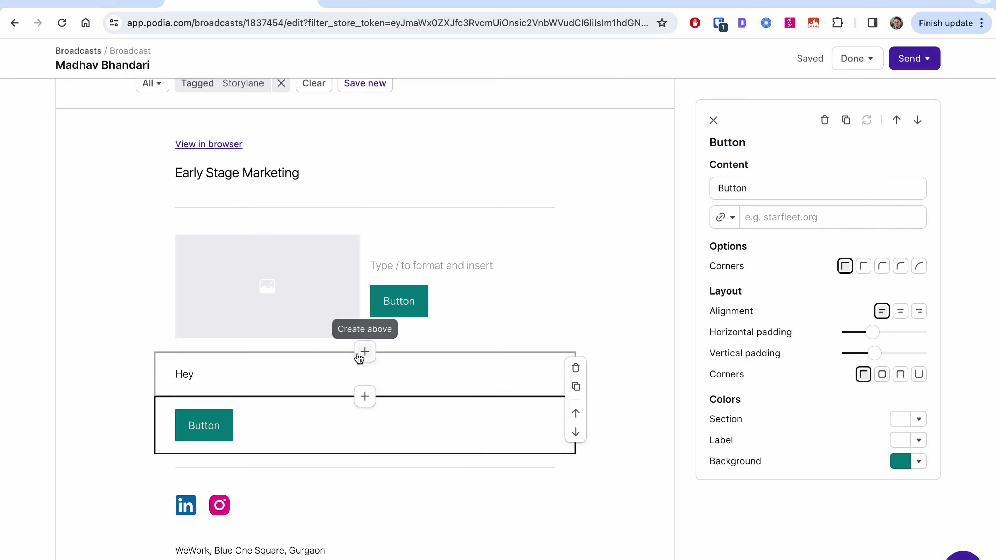
pyautogui.scroll(10, 356, 355)
pyautogui.scroll(-2, 357, 352)
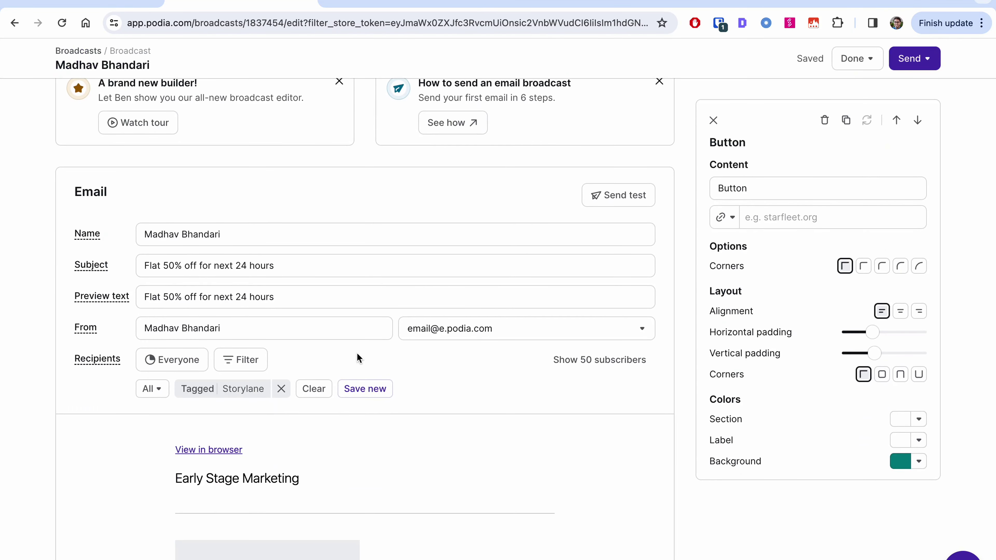
pyautogui.scroll(-9, 324, 444)
pyautogui.scroll(12, 324, 445)
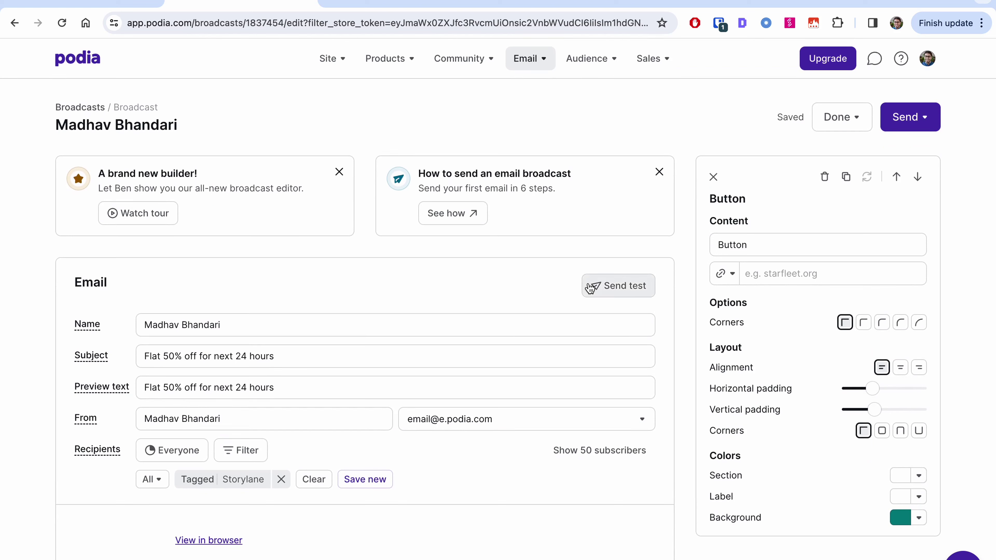
# Send a test email of the broadcast and view its finishing options and the Send later date choices
pyautogui.click(602, 290)
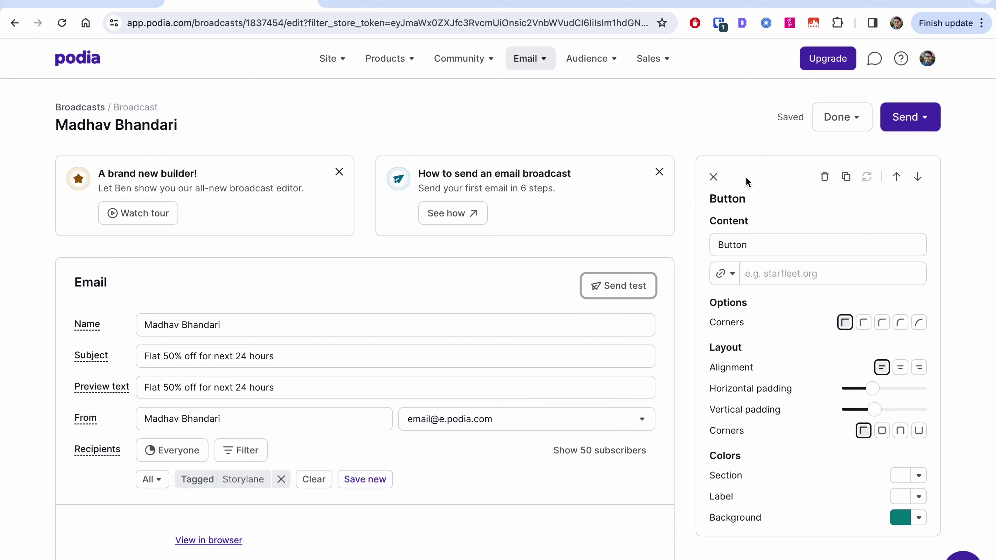
pyautogui.click(862, 124)
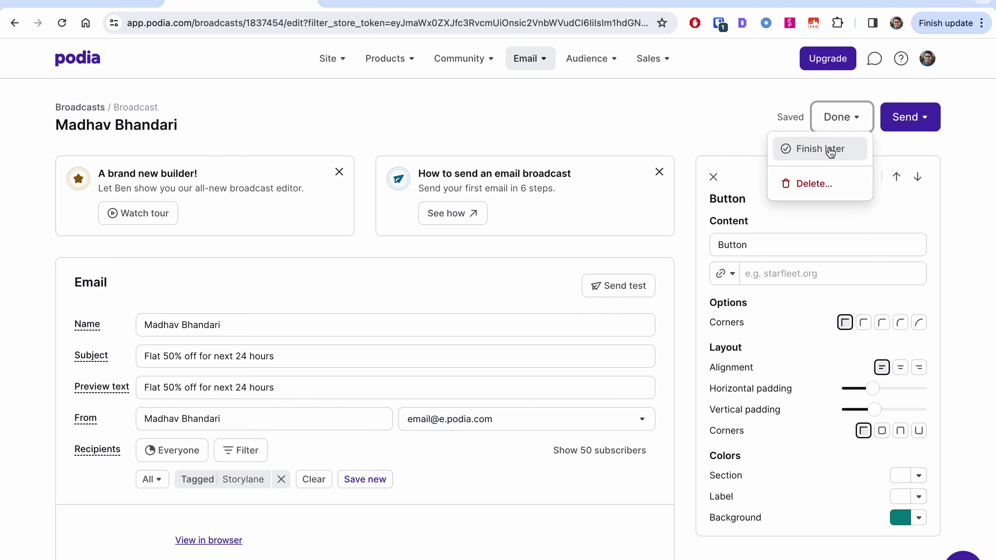
pyautogui.click(909, 117)
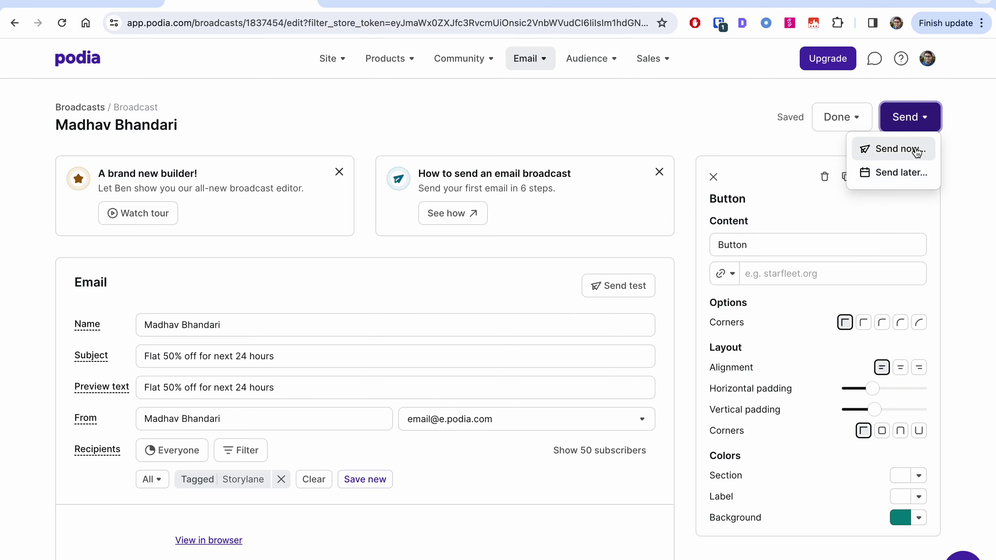
pyautogui.click(910, 182)
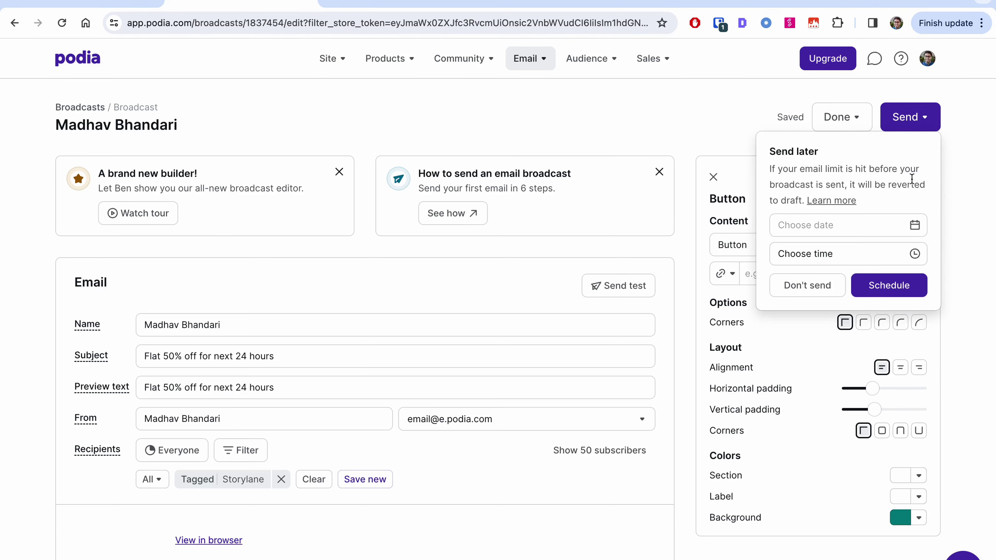
pyautogui.click(849, 225)
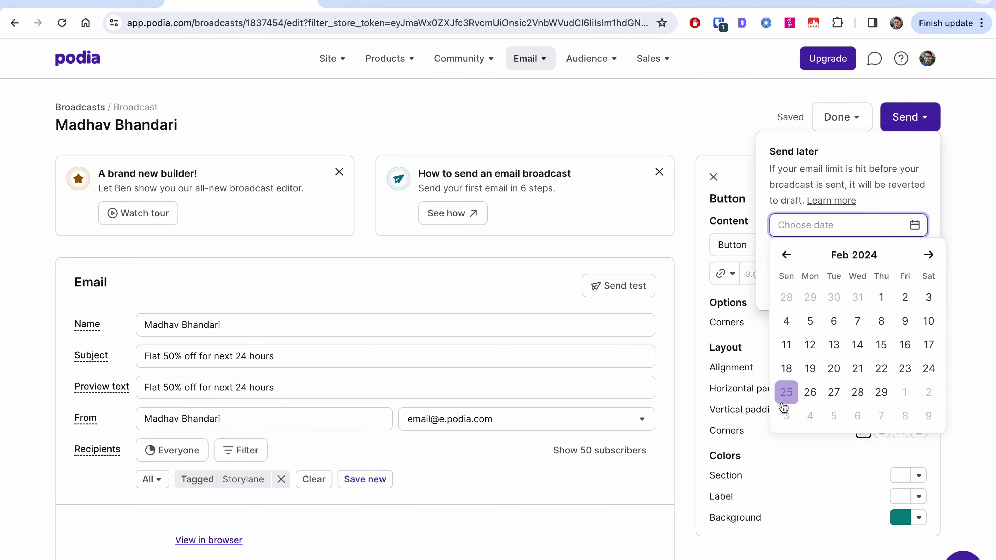
pyautogui.click(968, 282)
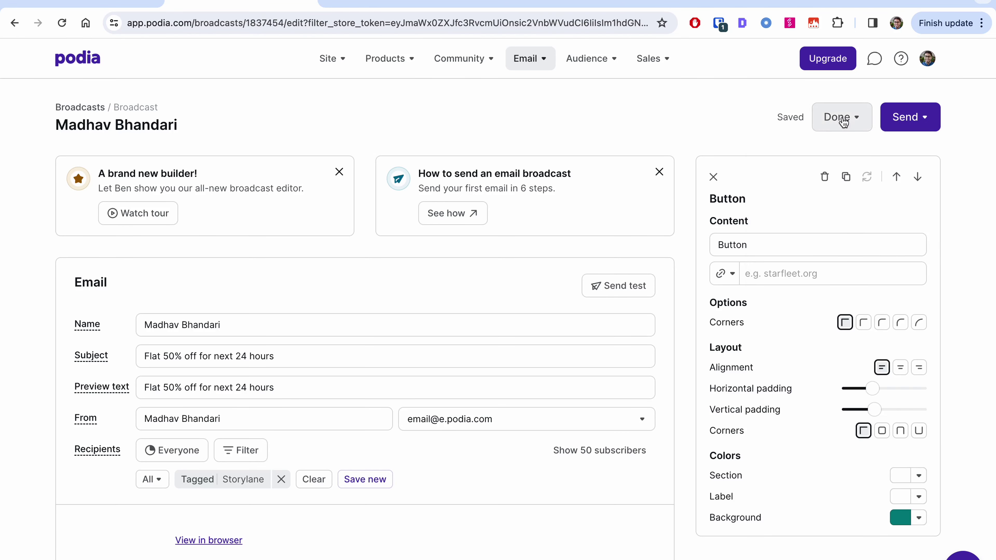
# Set the current broadcast aside to finish later and create a new broadcast
pyautogui.click(859, 119)
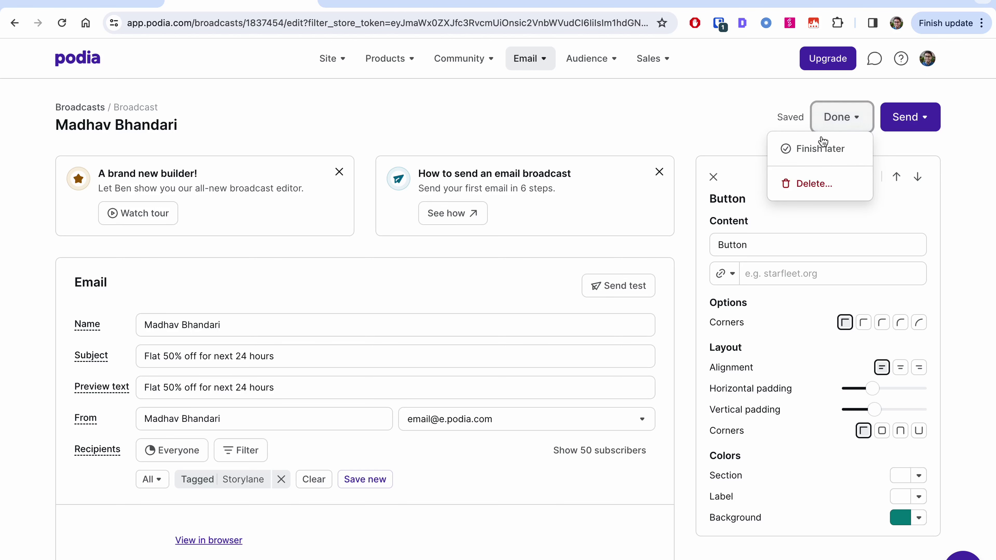
pyautogui.click(807, 154)
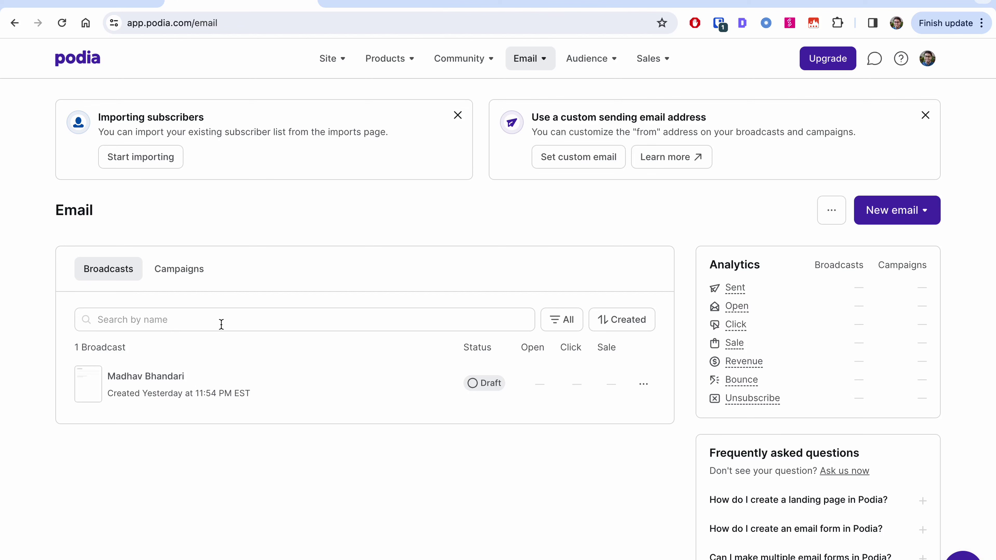
pyautogui.click(912, 211)
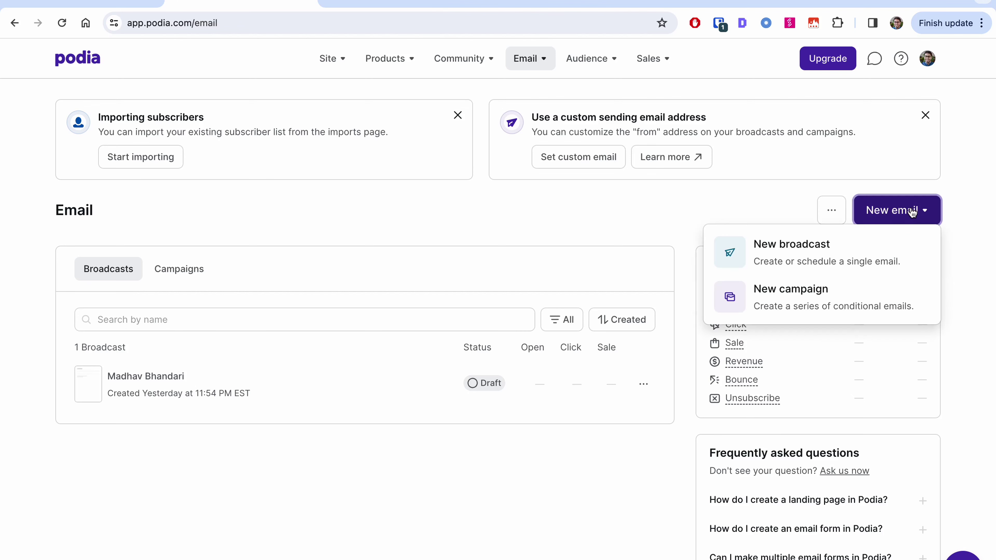
pyautogui.click(764, 240)
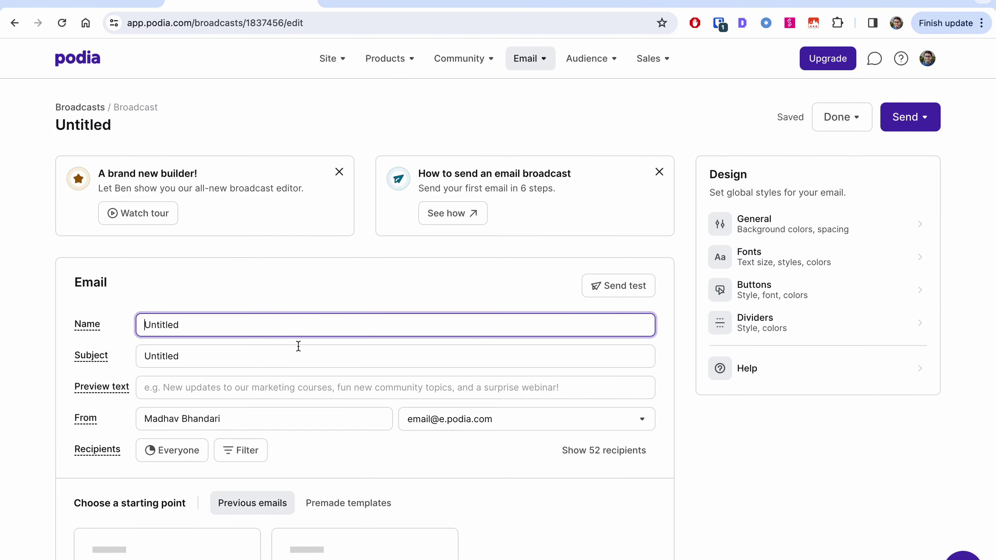
# Preview the premade Newsletter (long-form text) template, check the General design settings, and apply the template to the broadcast
pyautogui.scroll(-5, 298, 345)
pyautogui.click(368, 265)
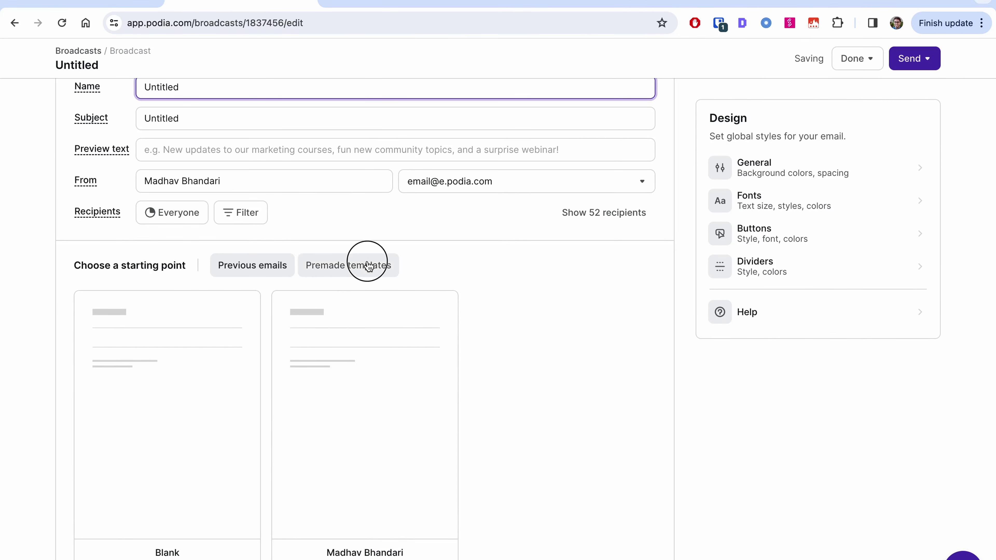
pyautogui.click(400, 451)
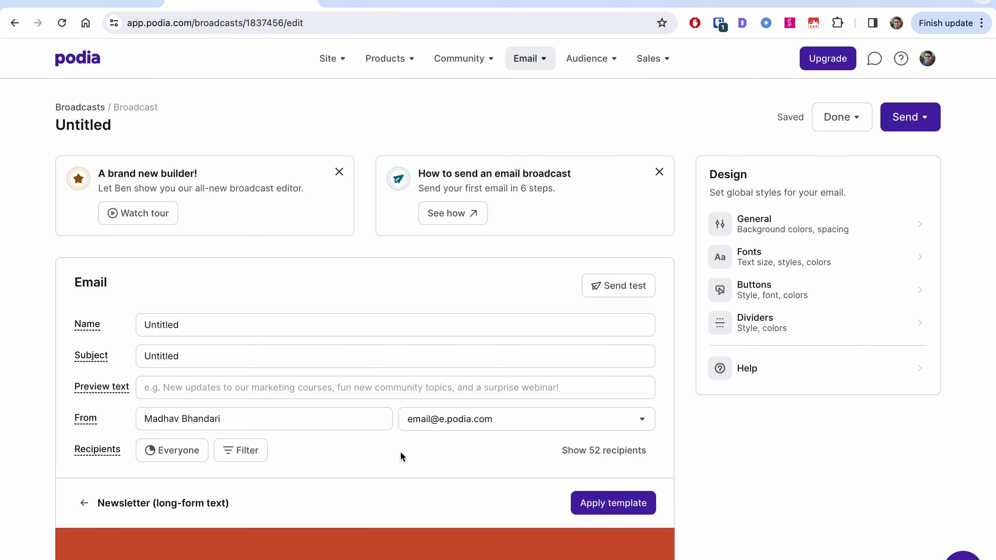
pyautogui.scroll(-10, 400, 452)
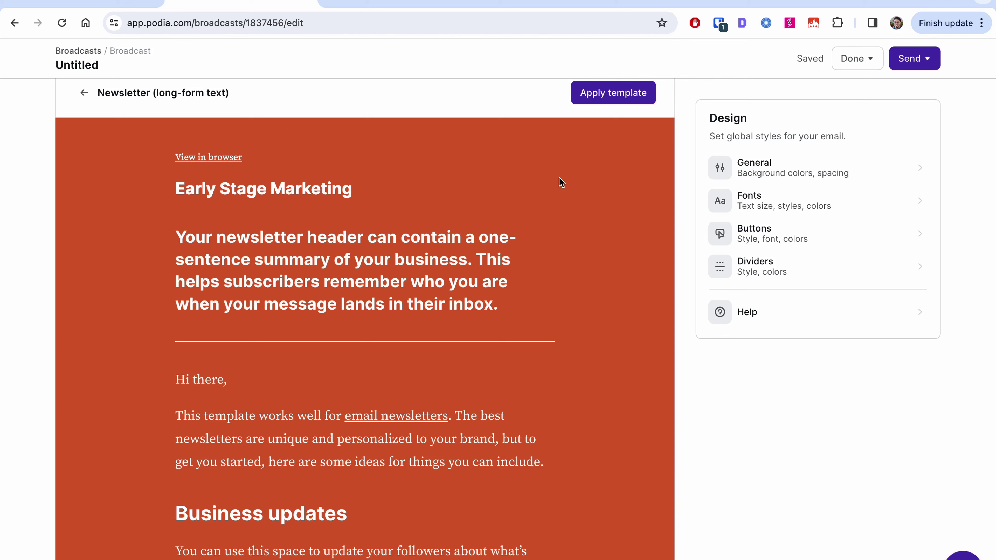
pyautogui.click(782, 178)
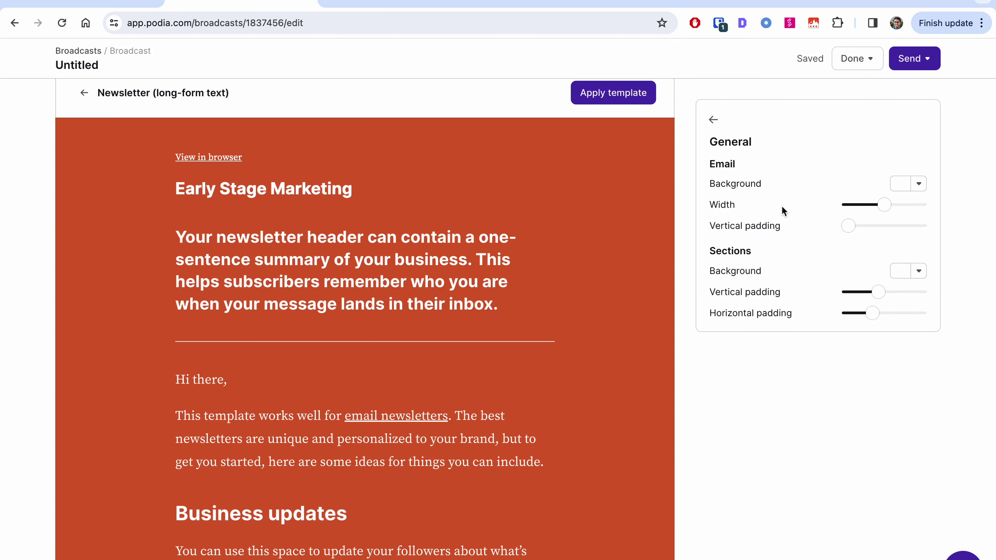
pyautogui.click(713, 119)
pyautogui.tripleClick(388, 280)
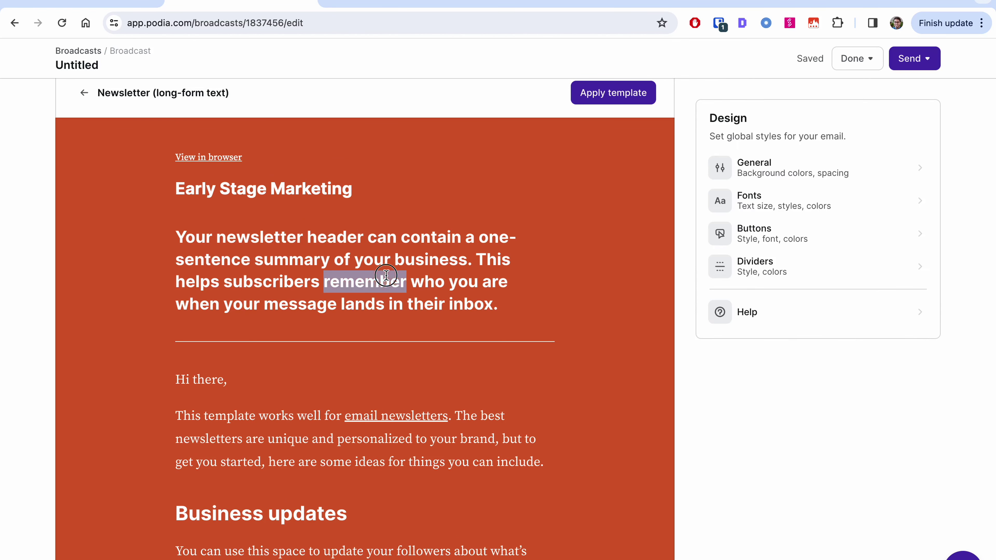
pyautogui.click(622, 94)
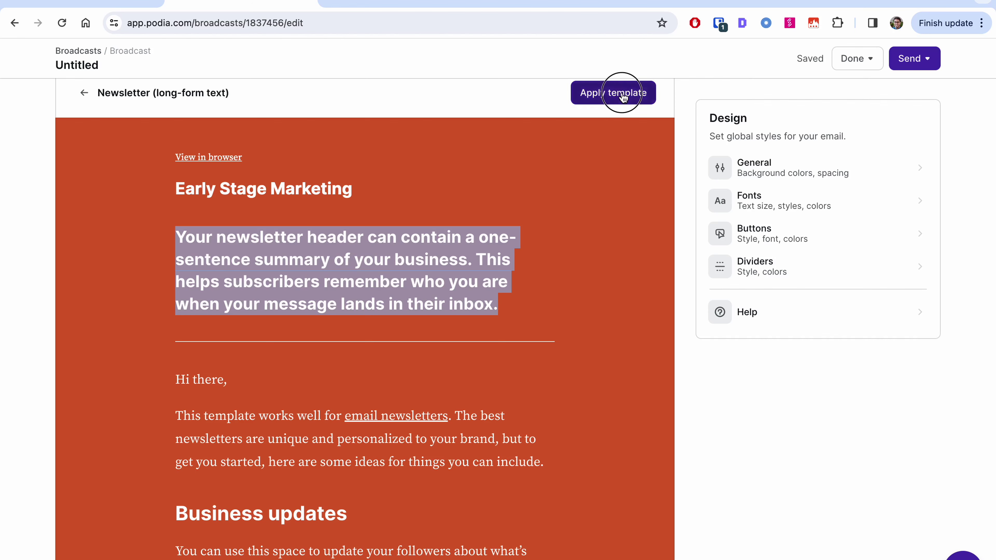
# Add a Feature section between the newsletter header summary and the divider below it
pyautogui.scroll(-10, 455, 454)
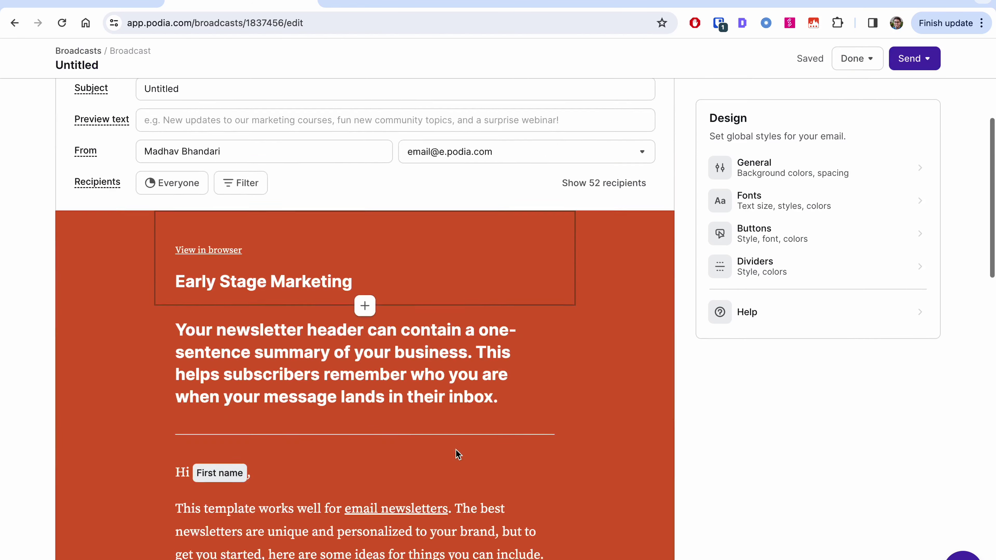
pyautogui.tripleClick(423, 195)
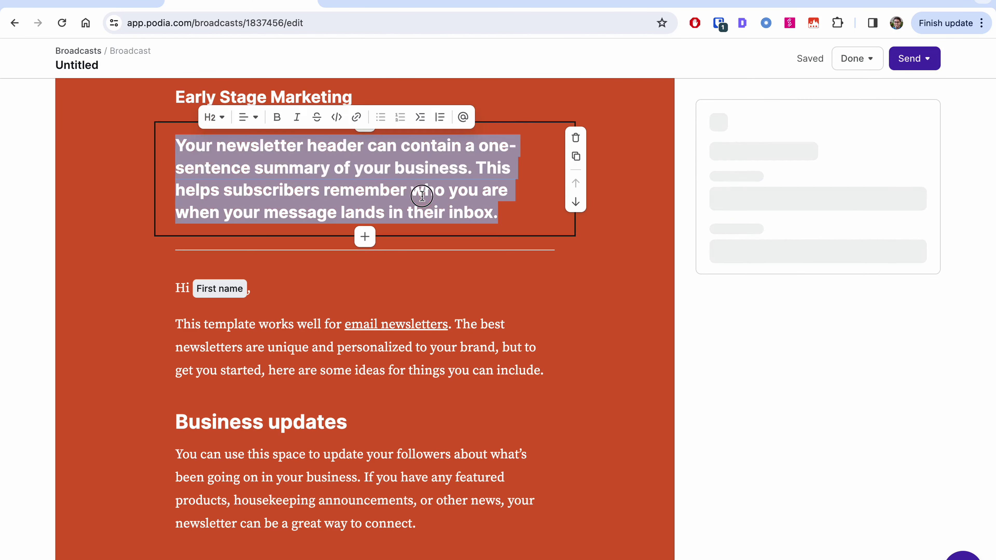
pyautogui.click(365, 236)
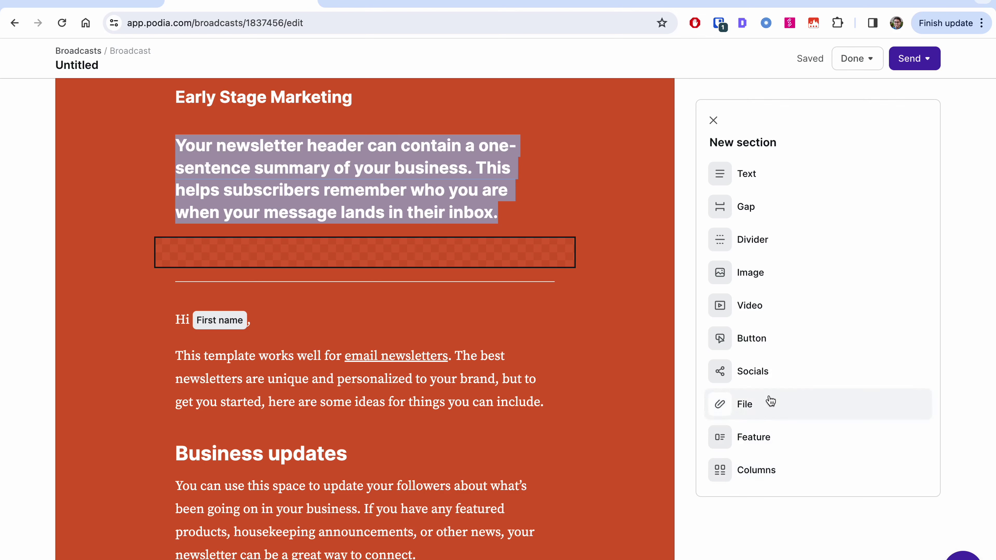
pyautogui.click(754, 443)
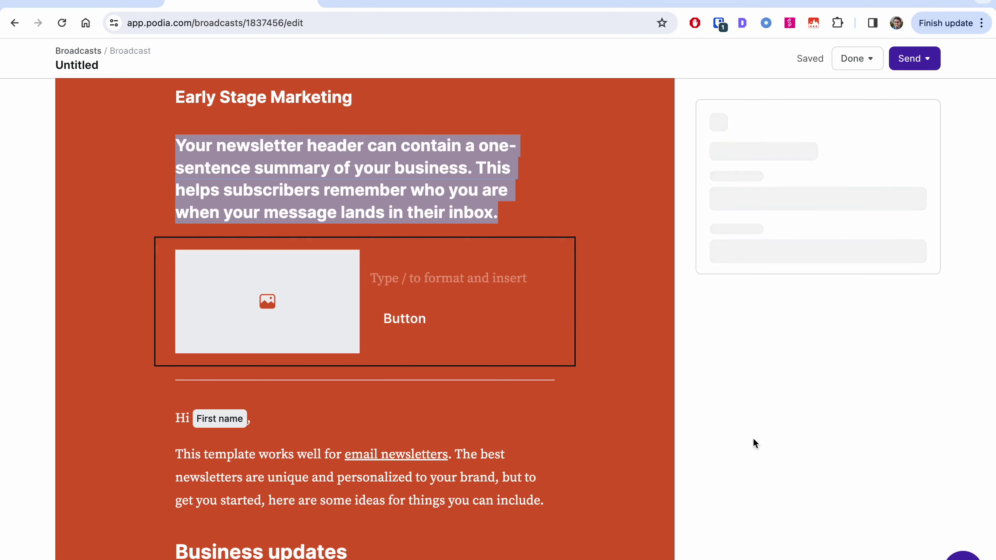
# Go to the email campaigns list and create a new campaign
pyautogui.scroll(15, 552, 300)
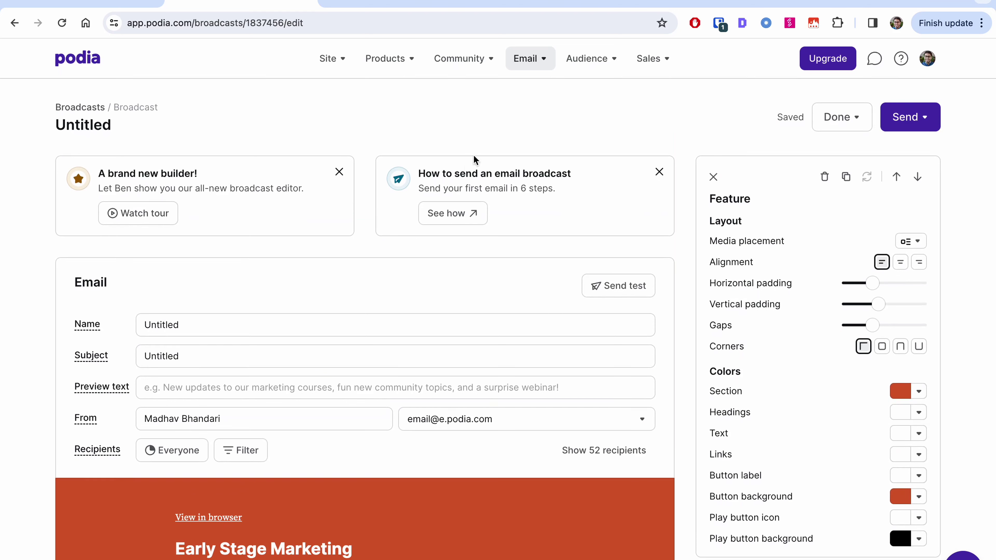
pyautogui.click(541, 62)
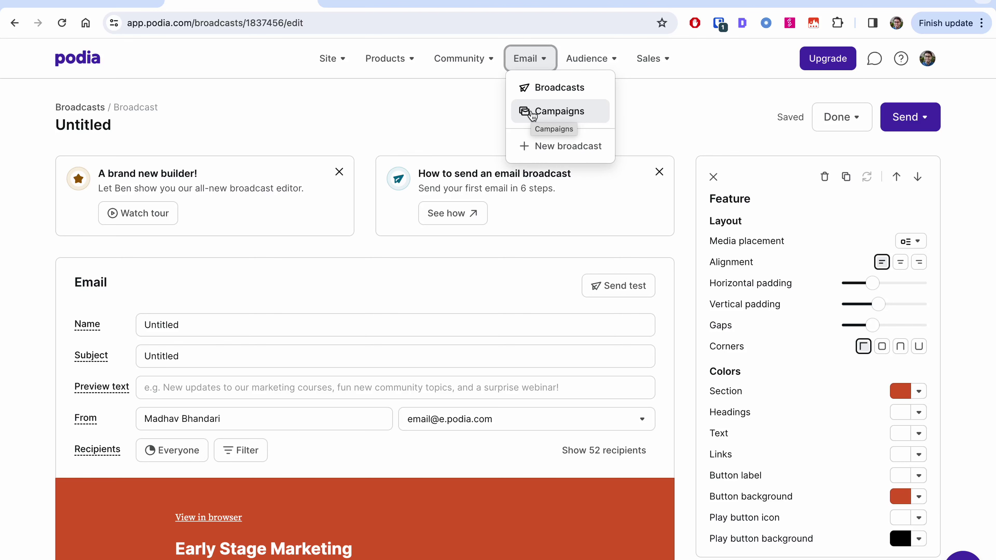
pyautogui.click(545, 115)
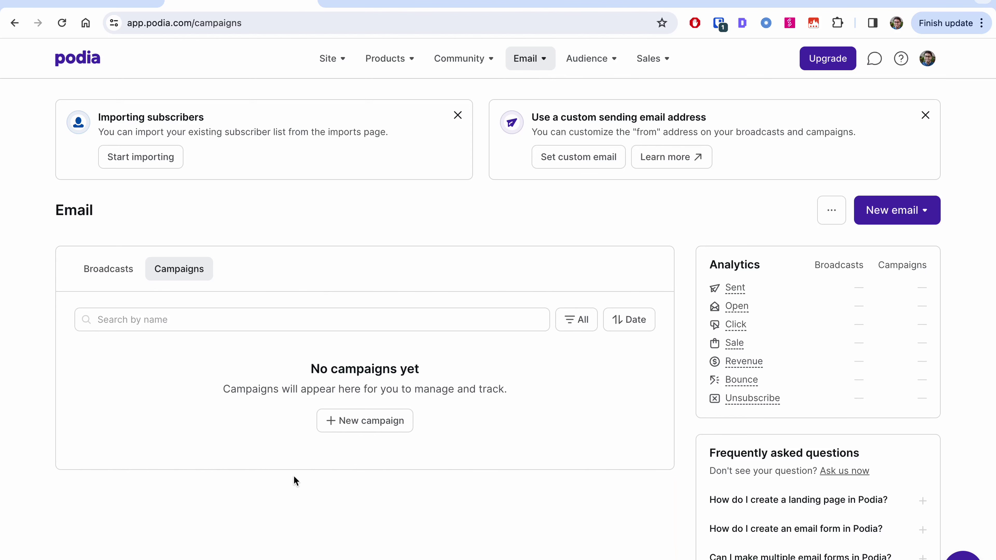
pyautogui.click(338, 421)
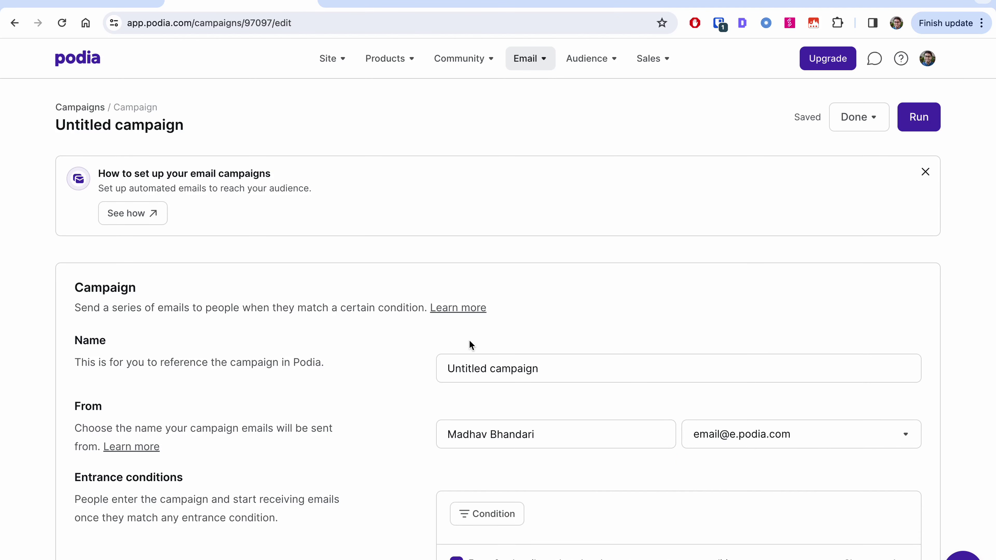
# Name the campaign "Upselling Course"
pyautogui.scroll(-2, 490, 326)
pyautogui.tripleClick(542, 282)
pyautogui.write('Upselling')
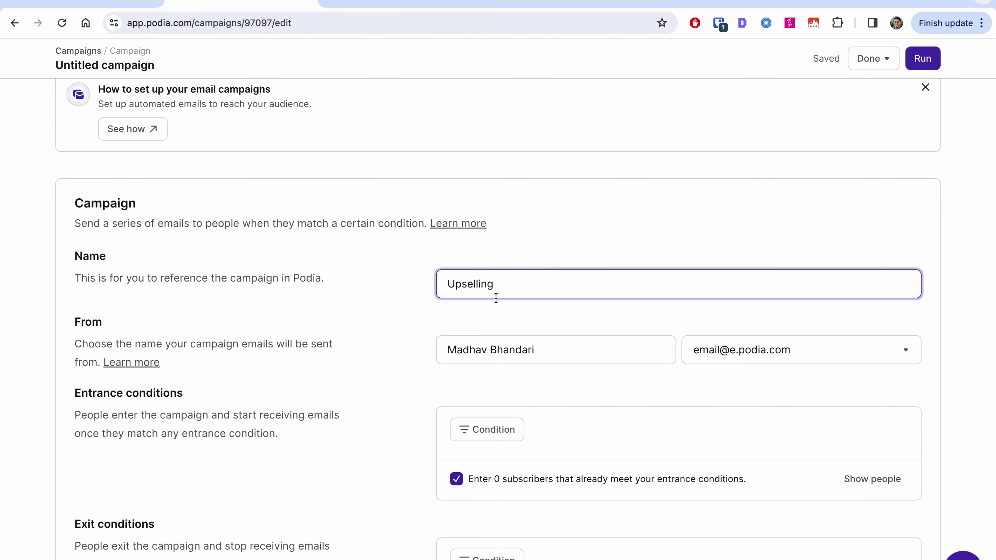
pyautogui.write(' Course')
pyautogui.click(415, 331)
# Add an entrance condition for people tagged with Storylane
pyautogui.scroll(-3, 478, 384)
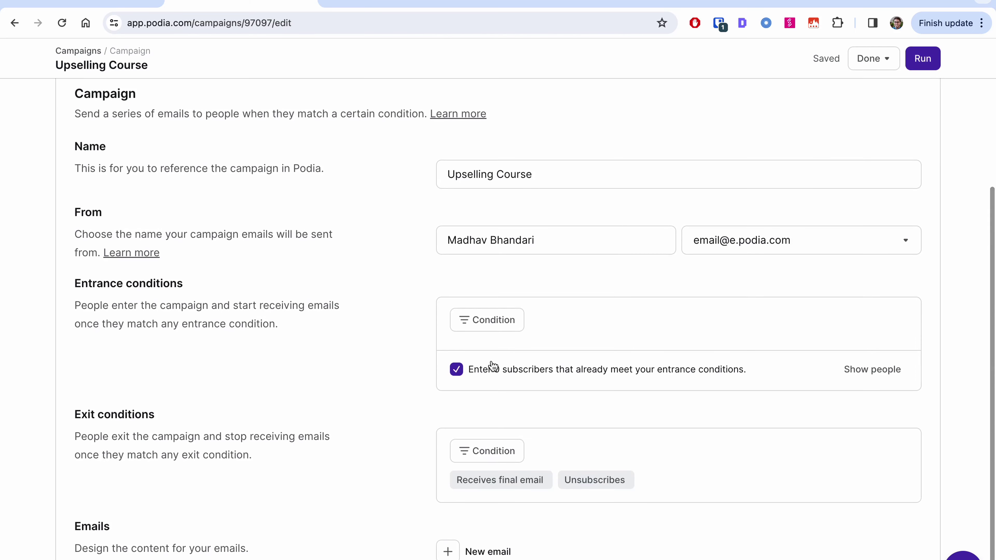
pyautogui.click(507, 321)
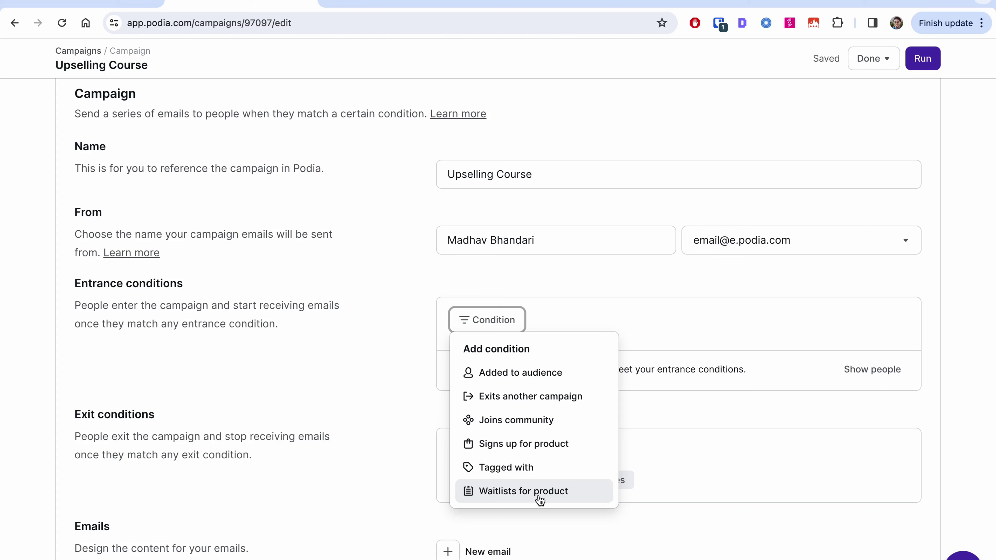
pyautogui.click(524, 468)
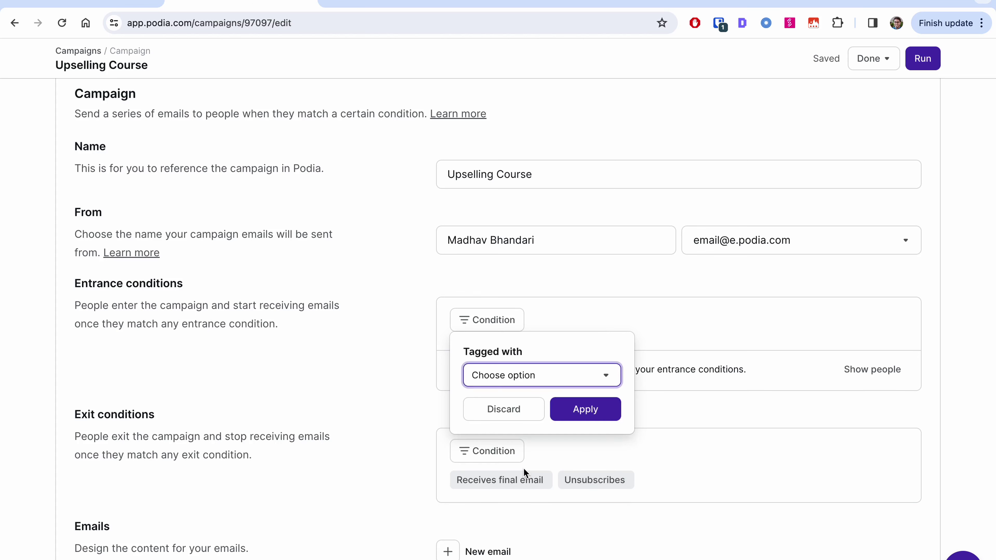
pyautogui.click(554, 372)
pyautogui.click(515, 418)
pyautogui.click(583, 414)
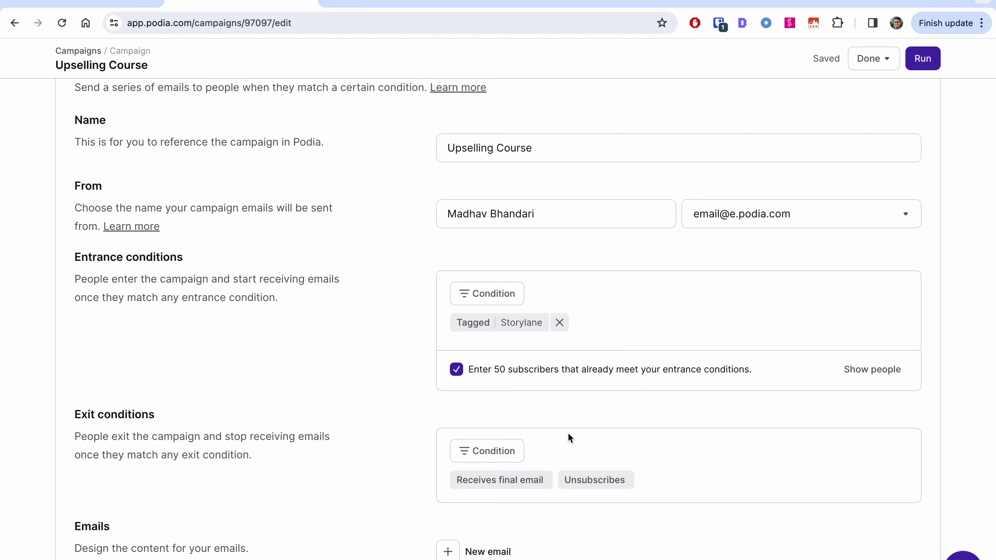
# Remove the Storylane tag from the entrance conditions and try a Waitlists for product condition instead
pyautogui.click(497, 455)
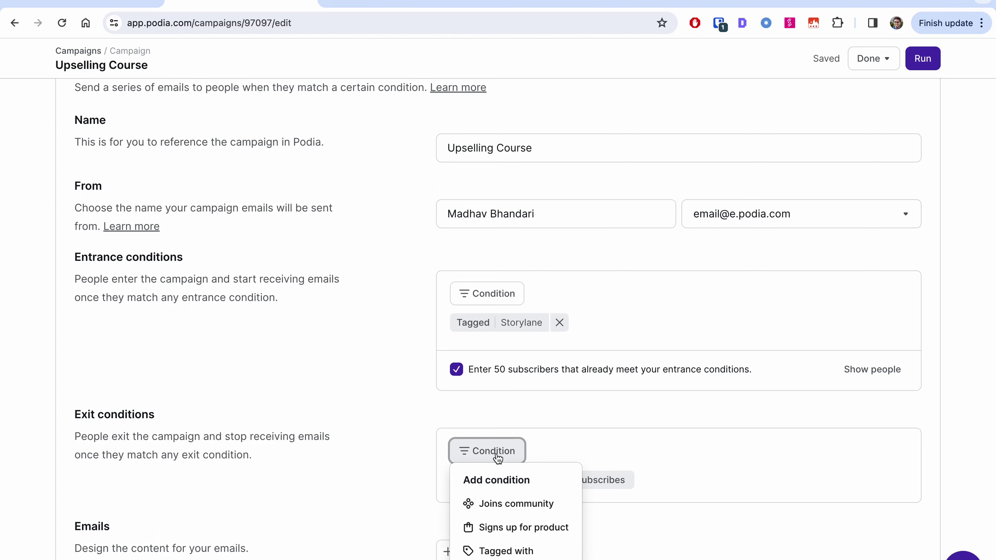
pyautogui.click(559, 324)
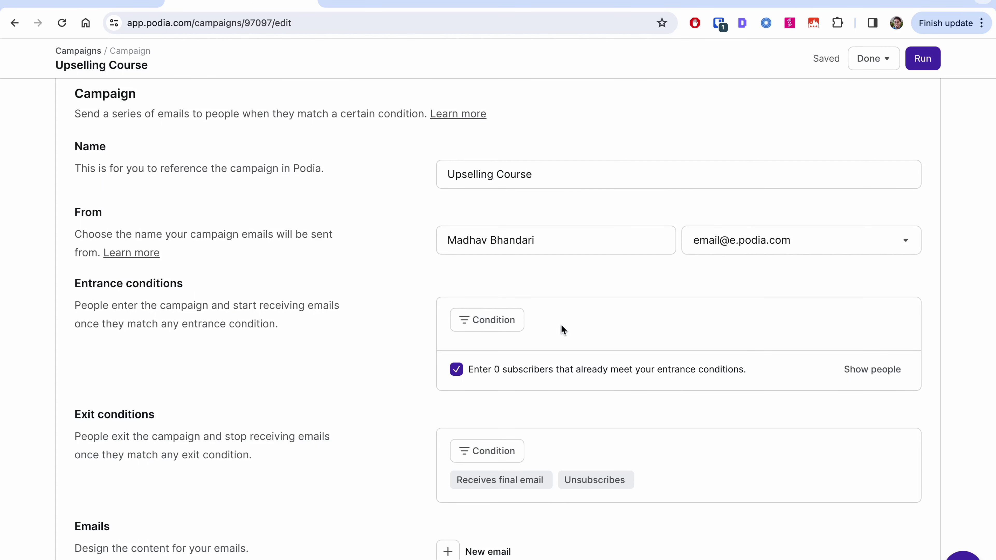
pyautogui.click(486, 321)
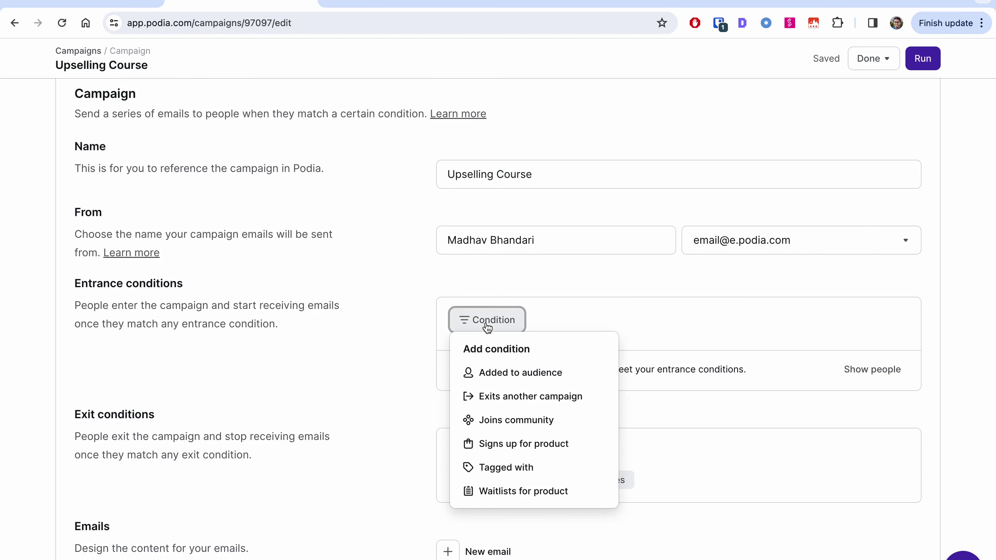
pyautogui.click(503, 492)
pyautogui.click(569, 377)
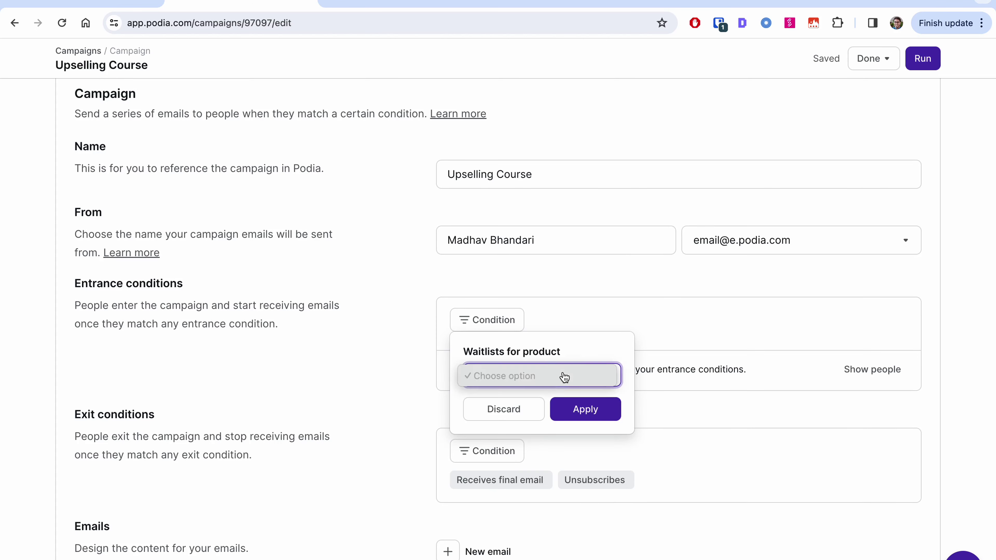
pyautogui.click(500, 410)
# Add an entrance condition for people tagged with Email form
pyautogui.click(488, 325)
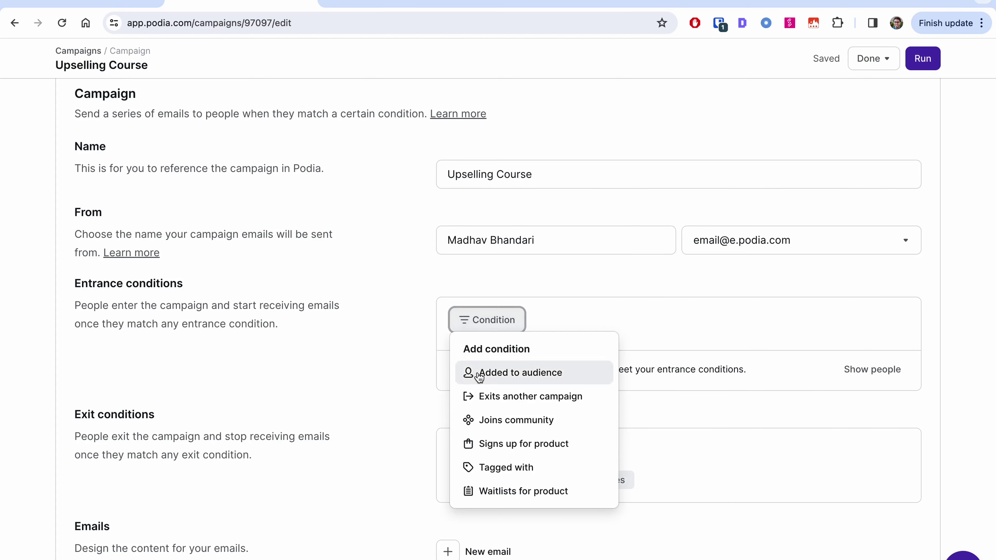
pyautogui.click(505, 469)
pyautogui.click(520, 385)
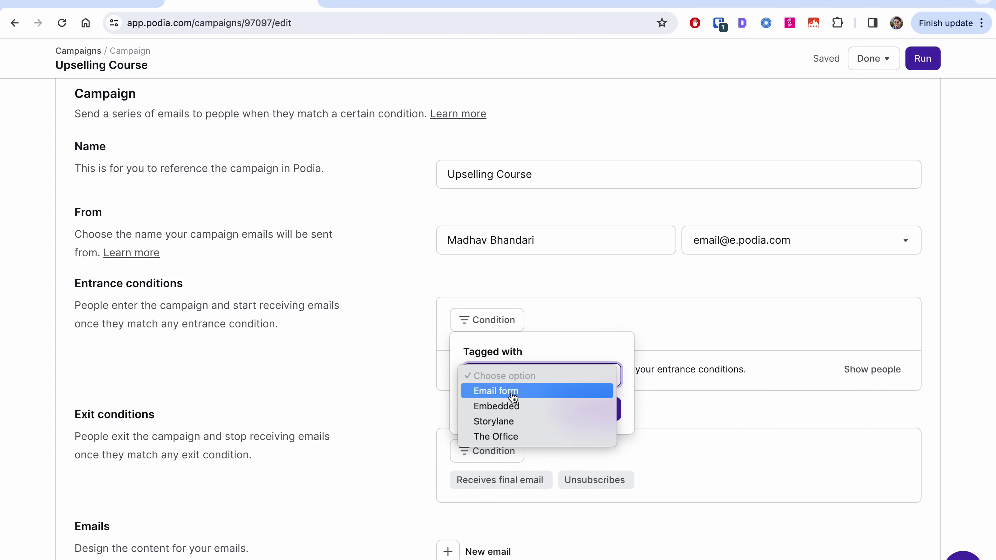
pyautogui.click(511, 395)
pyautogui.click(585, 409)
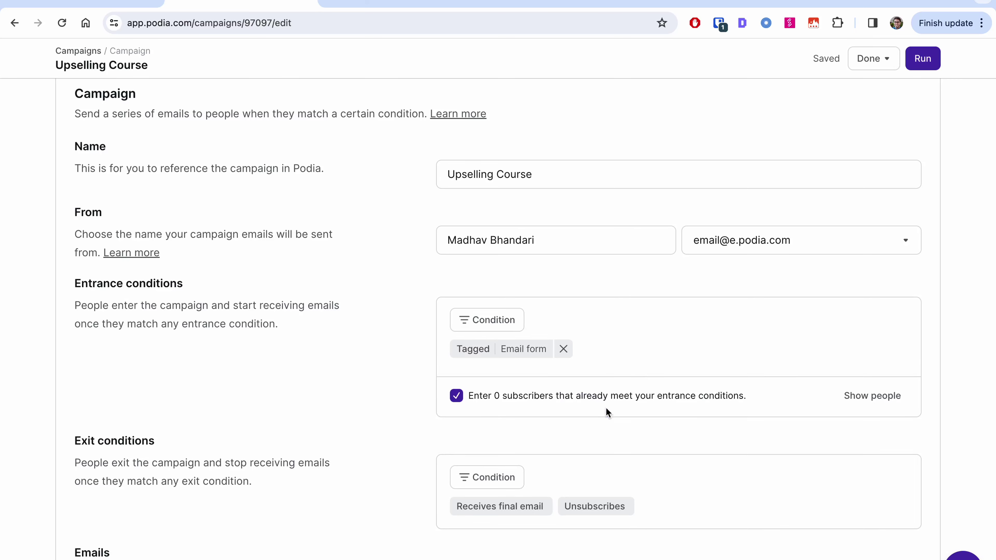
# Try to add a Signs up for product exit condition, and discard it
pyautogui.scroll(-1, 604, 411)
pyautogui.click(497, 451)
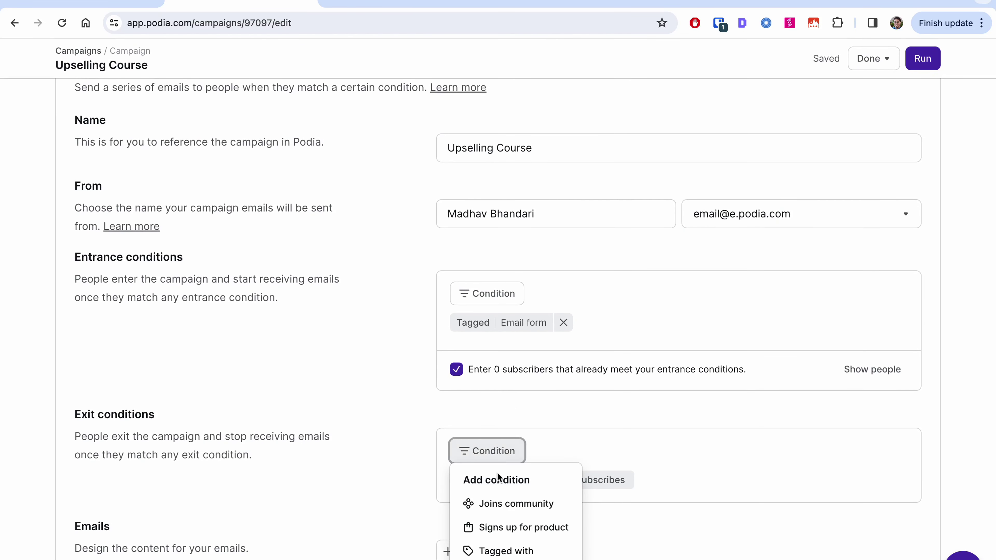
pyautogui.click(523, 533)
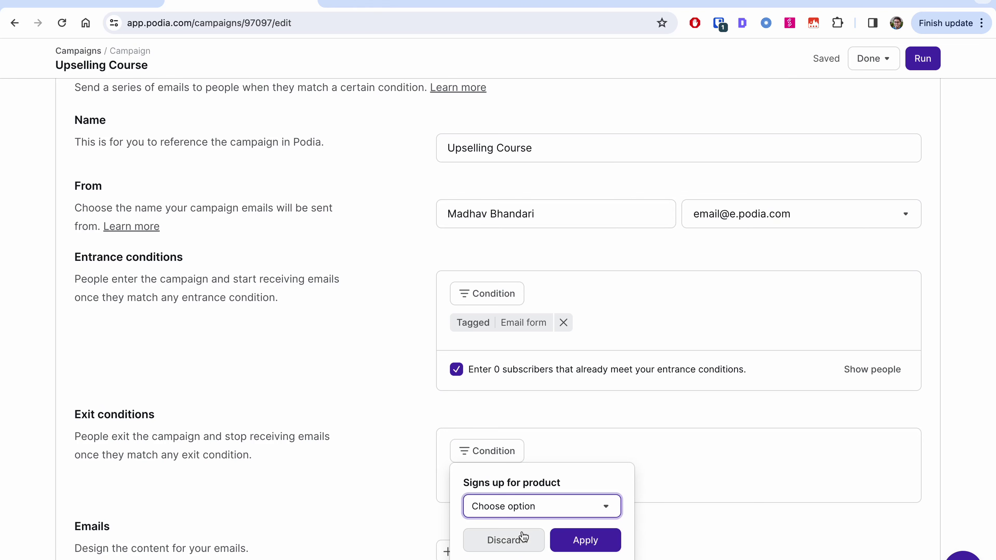
pyautogui.click(563, 510)
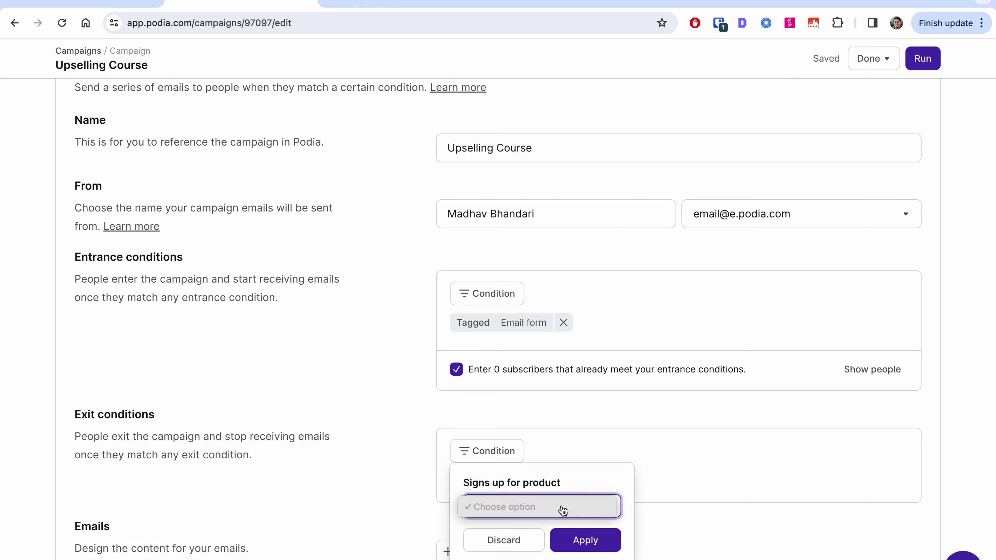
pyautogui.click(495, 540)
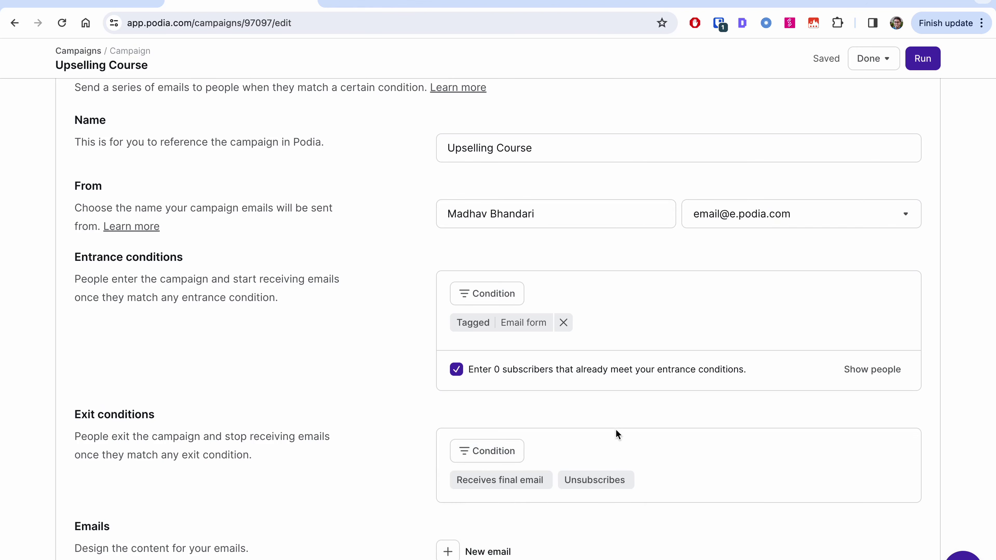
# Add a first email to the campaign with the subject "Hey! Did you know we have our new masterclass?"
pyautogui.click(480, 554)
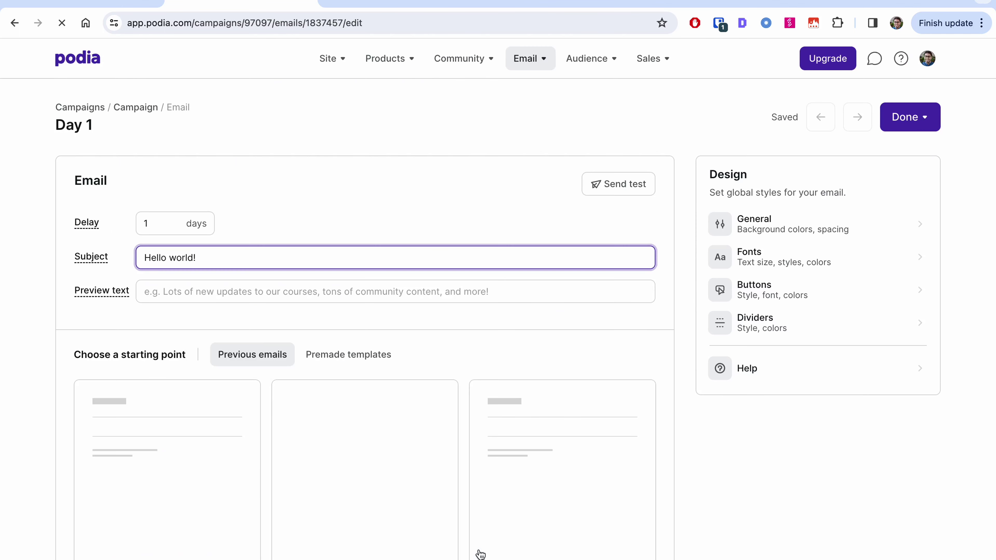
pyautogui.tripleClick(230, 262)
pyautogui.write('Hey')
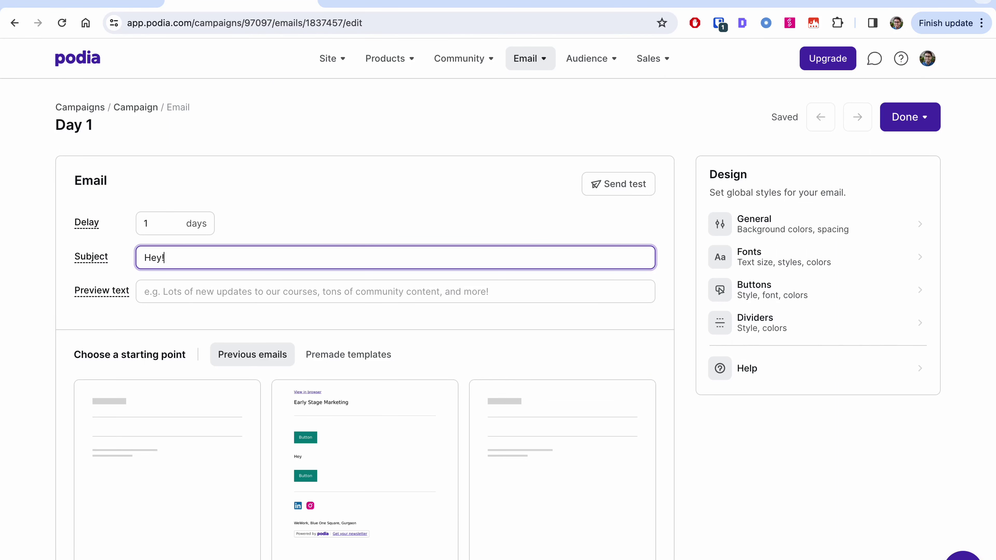
pyautogui.write('! Did you know we have our new masterclass?')
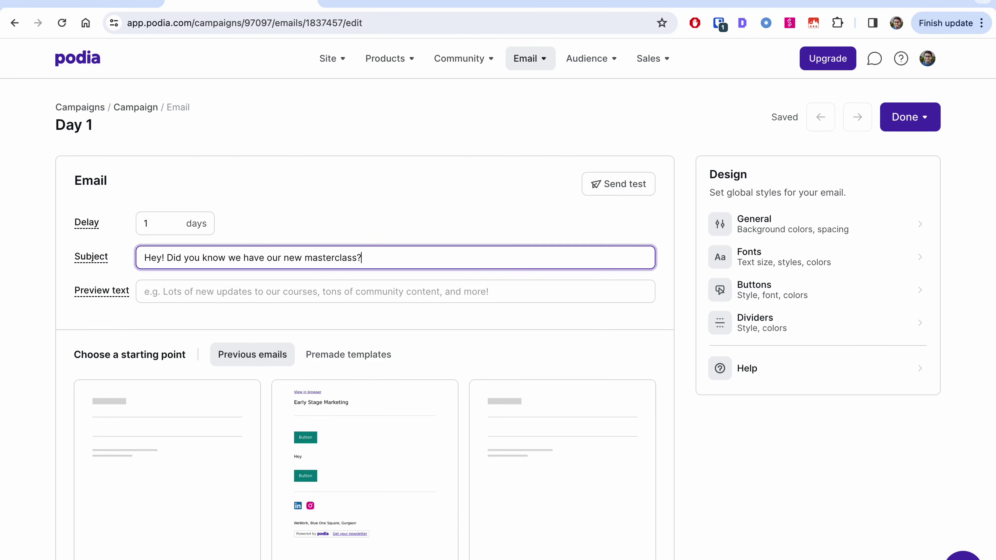
# Apply the previous broadcast headed Early Stage Marketing as the email's starting point and look over its content
pyautogui.scroll(-3, 270, 374)
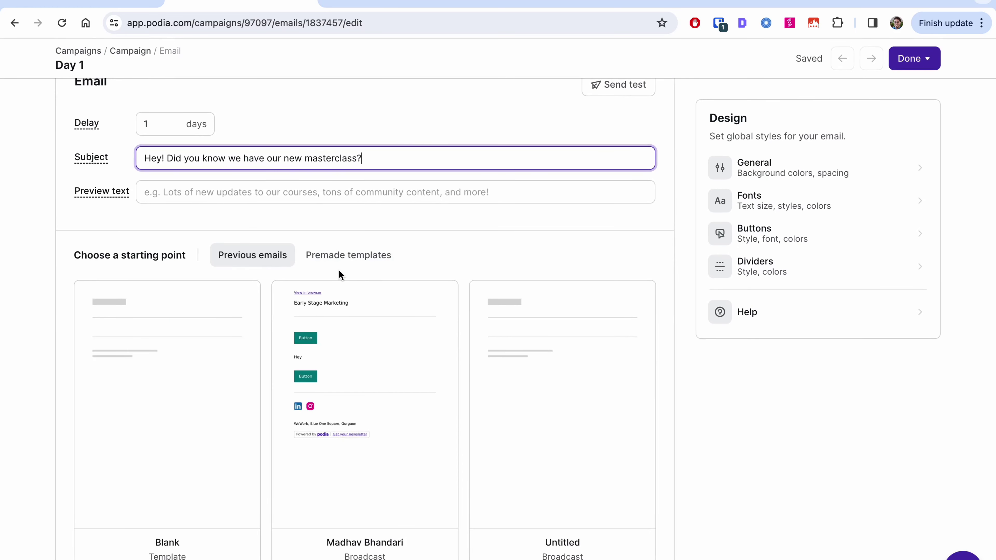
pyautogui.moveTo(387, 431)
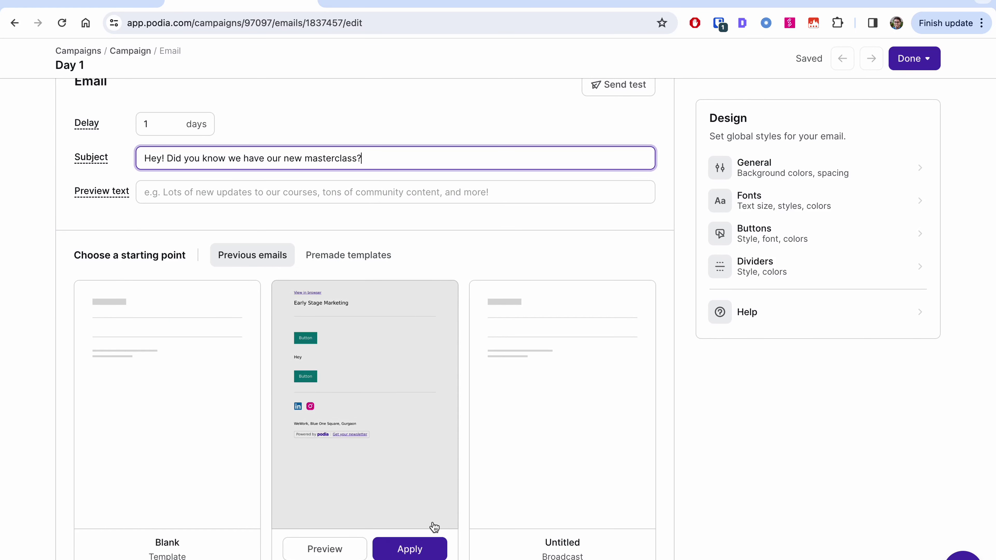
pyautogui.click(420, 556)
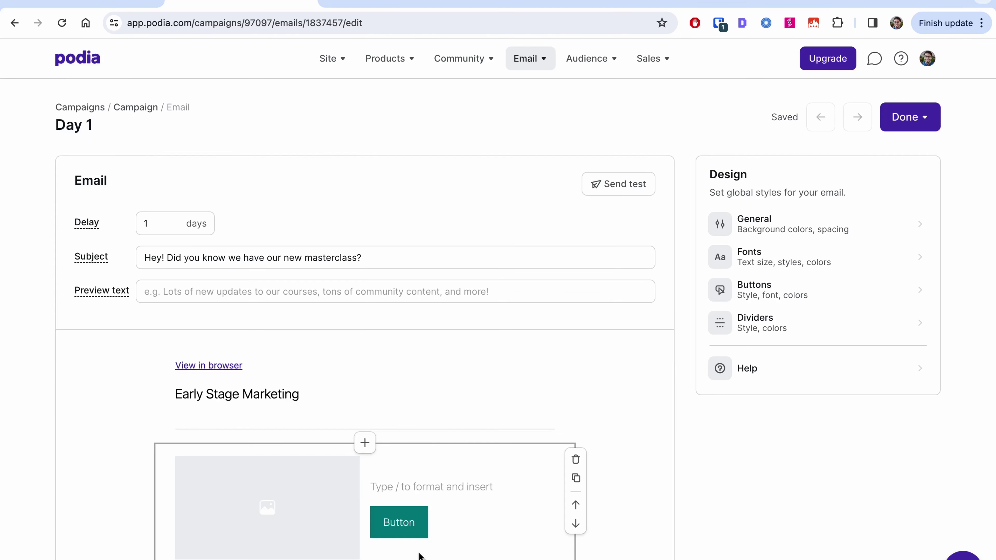
pyautogui.scroll(-8, 323, 449)
pyautogui.scroll(8, 323, 449)
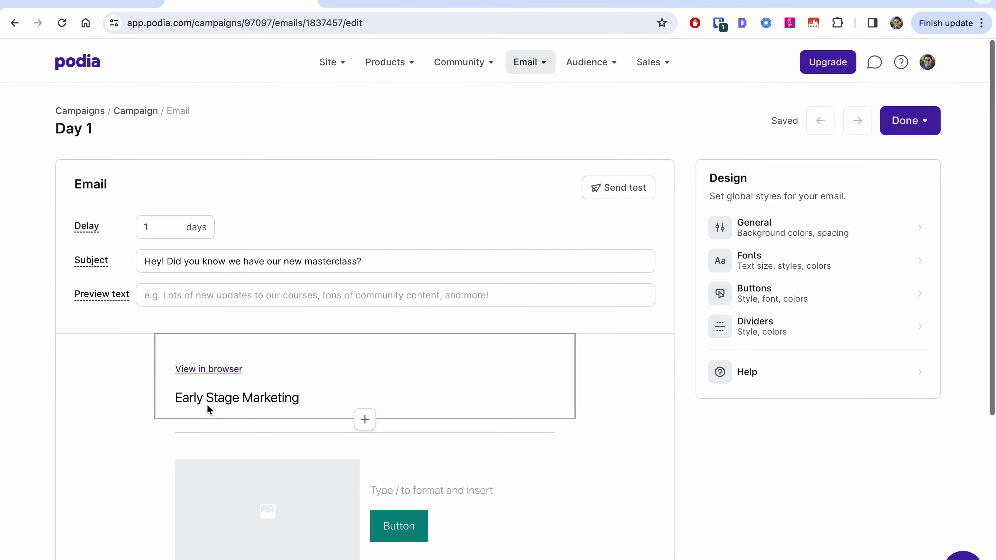
pyautogui.scroll(-6, 379, 459)
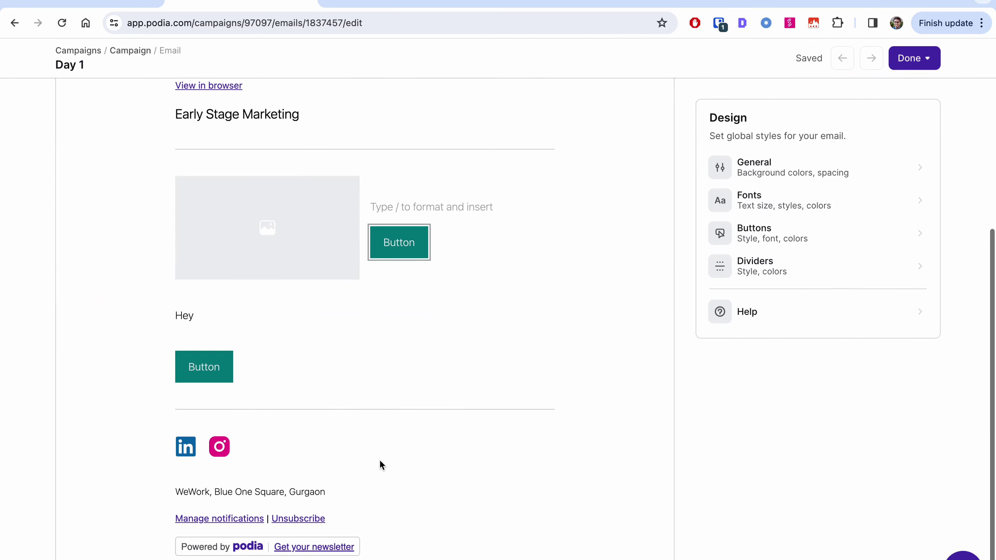
# Return to the campaign, add a second email and set its delay to 7 days
pyautogui.hotkey('alt', 'Left')
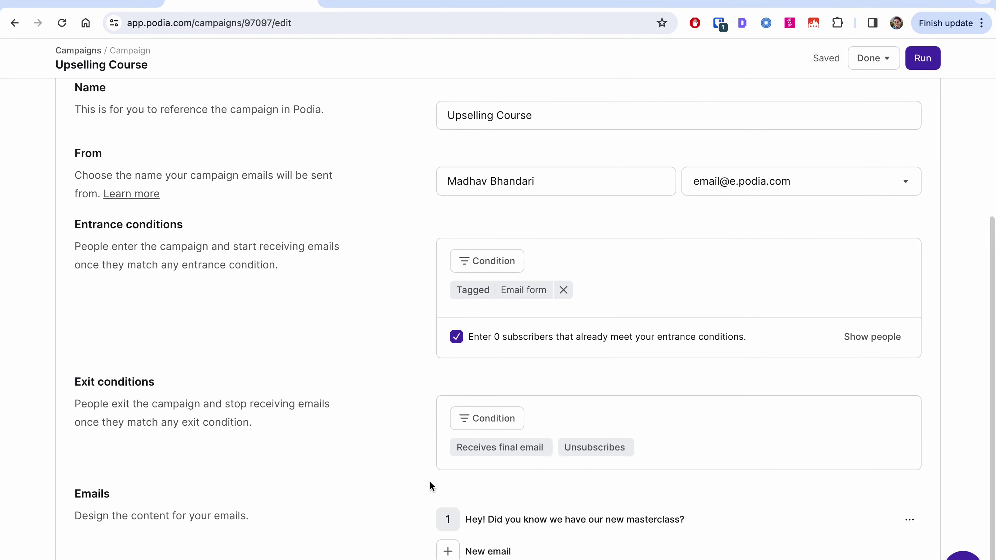
pyautogui.click(452, 552)
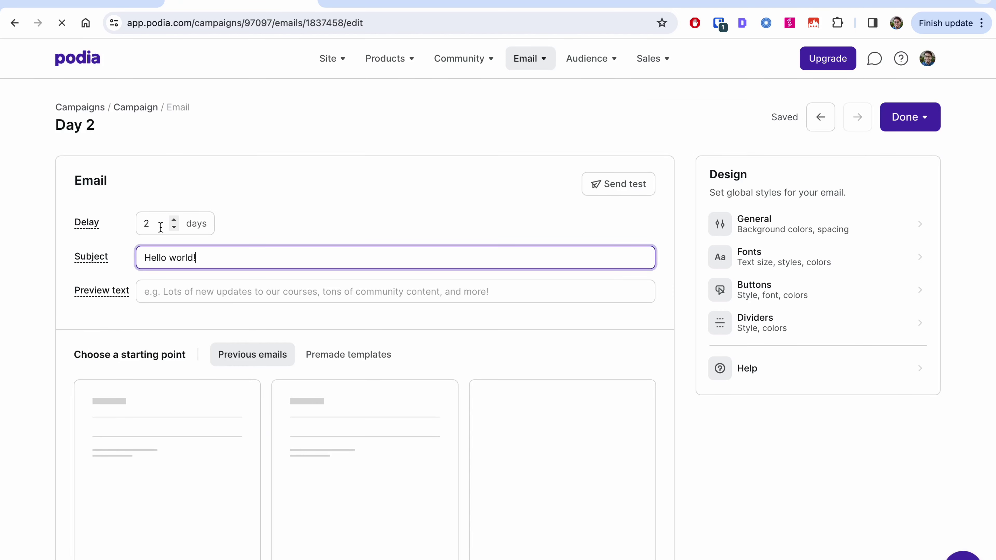
pyautogui.click(161, 227)
pyautogui.doubleClick(157, 225)
pyautogui.doubleClick(197, 223)
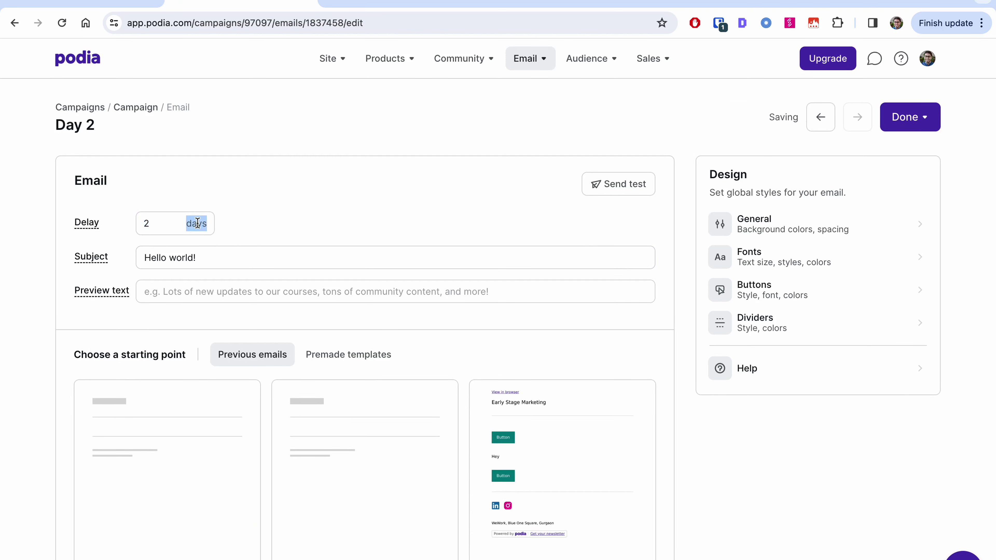
pyautogui.click(149, 225)
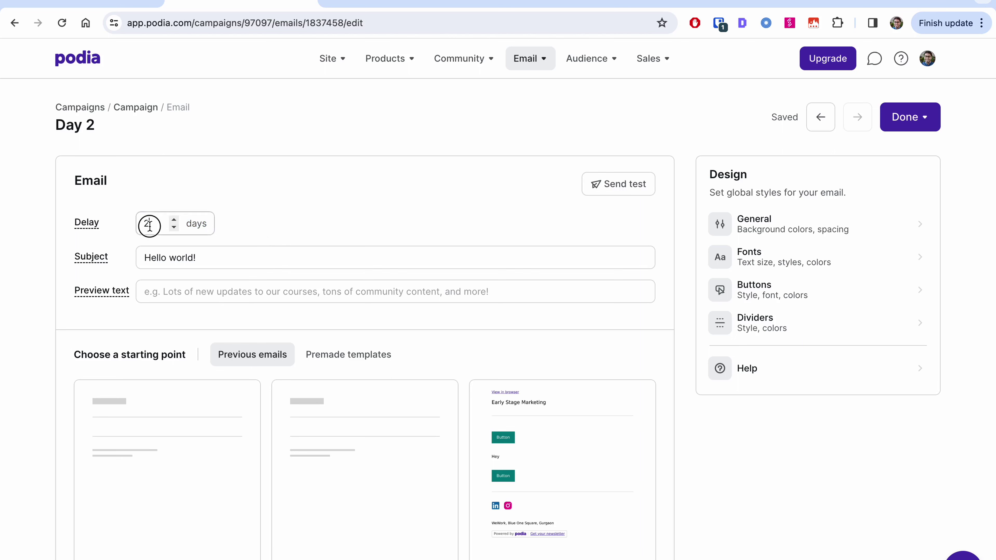
pyautogui.write('7')
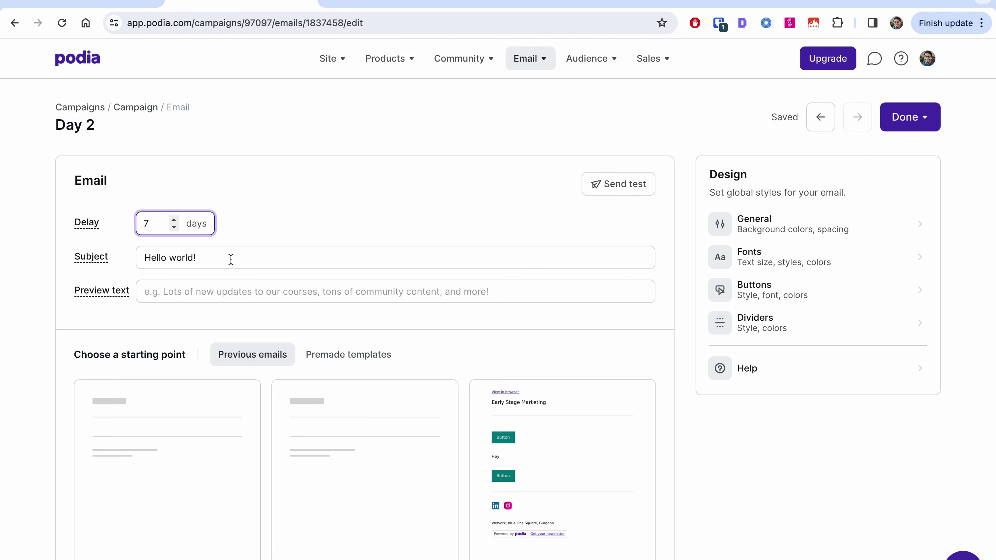
# Set the 7-day email's subject to "Coupon code: ESM" and apply the previous Early Stage Marketing broadcast as its starting point
pyautogui.click(211, 294)
pyautogui.click(236, 258)
pyautogui.hotkey('ctrl', 'a')
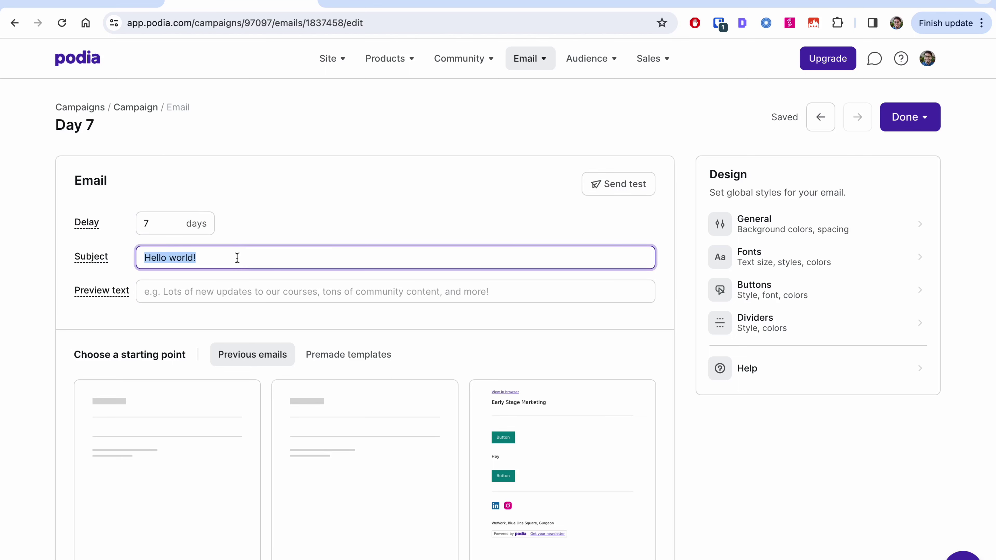
pyautogui.write('Coupon code: ESM')
pyautogui.scroll(-10, 358, 327)
pyautogui.scroll(6, 358, 326)
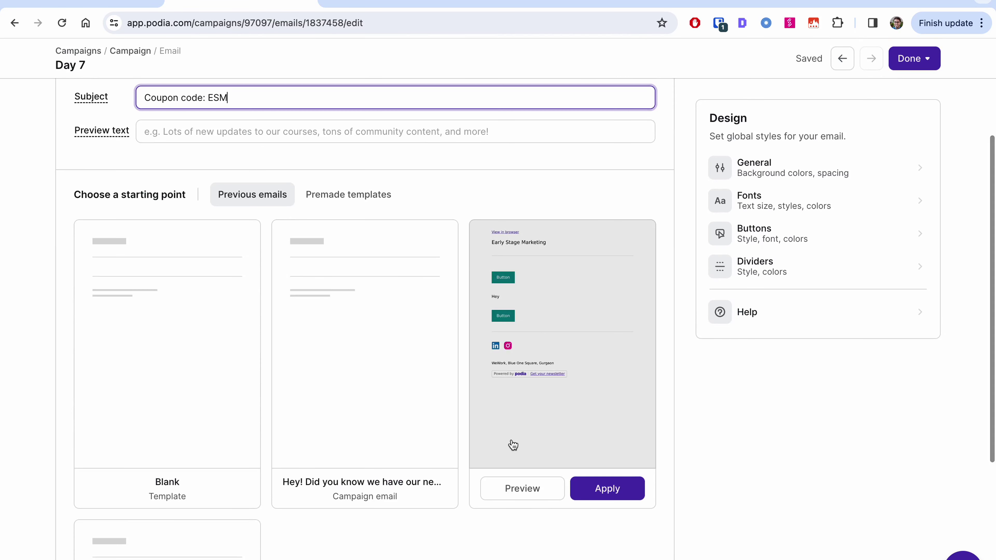
pyautogui.click(601, 489)
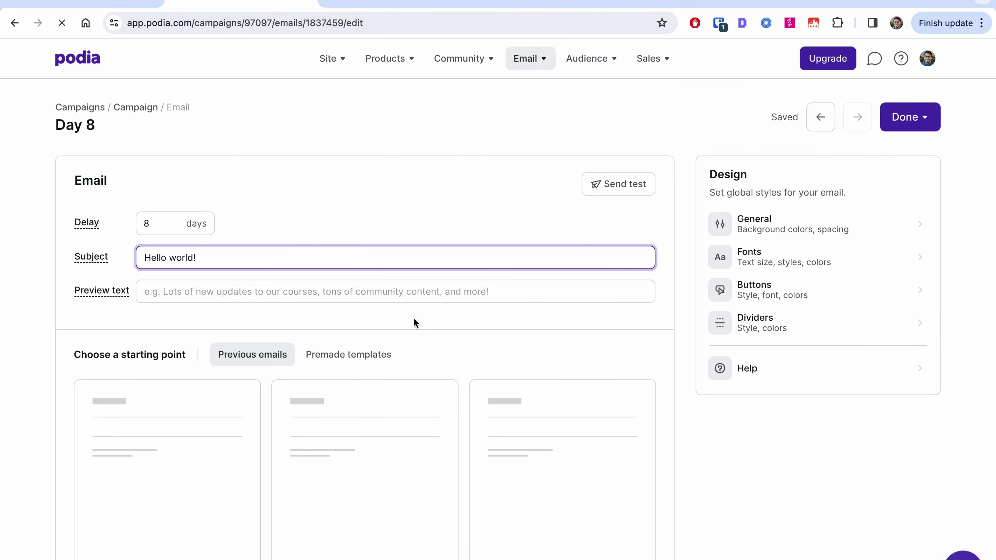
# Set the new third email's delay to 60 days
pyautogui.click(170, 234)
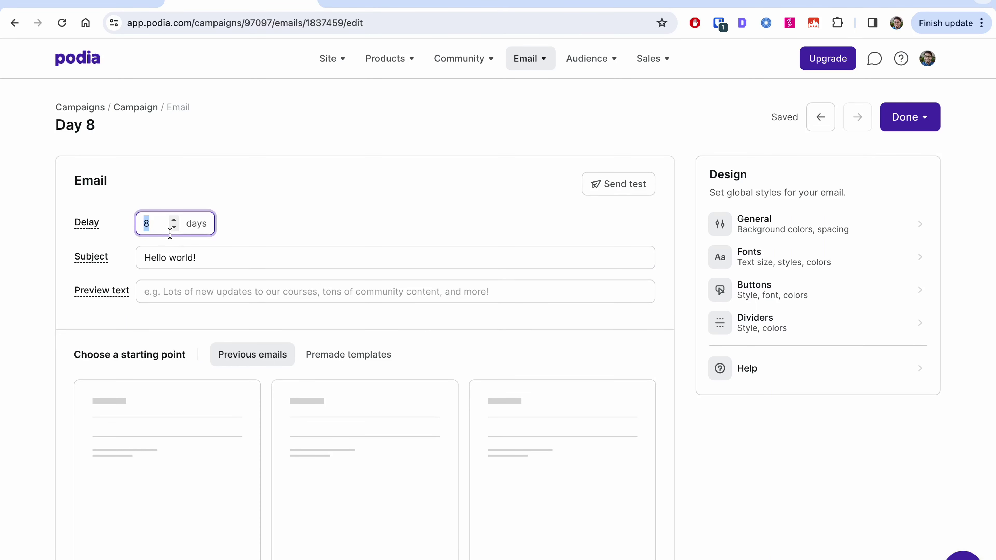
pyautogui.press('BackSpace')
pyautogui.write('60')
pyautogui.click(271, 206)
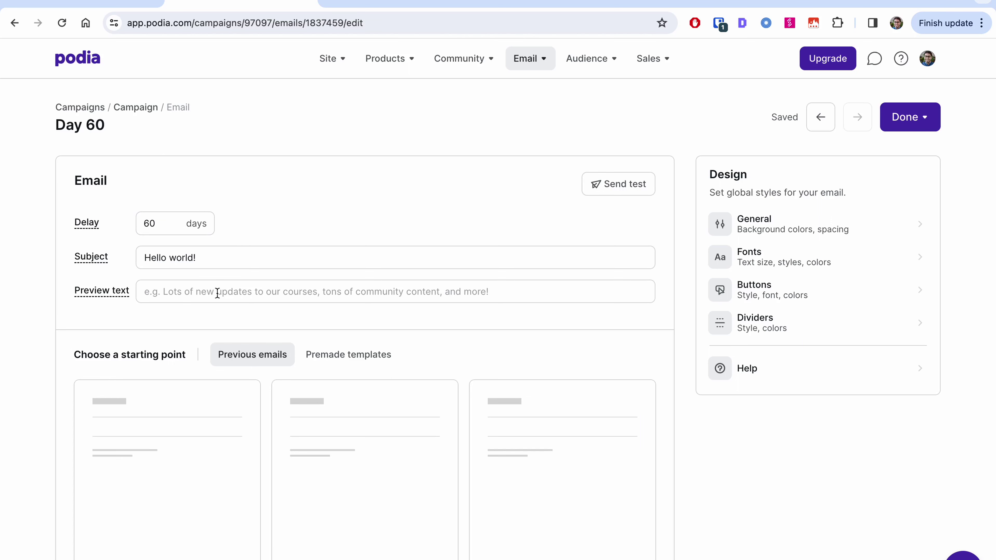
# Apply the previous Early Stage Marketing broadcast to the 60-day email and close it to return to the campaign
pyautogui.scroll(-10, 260, 261)
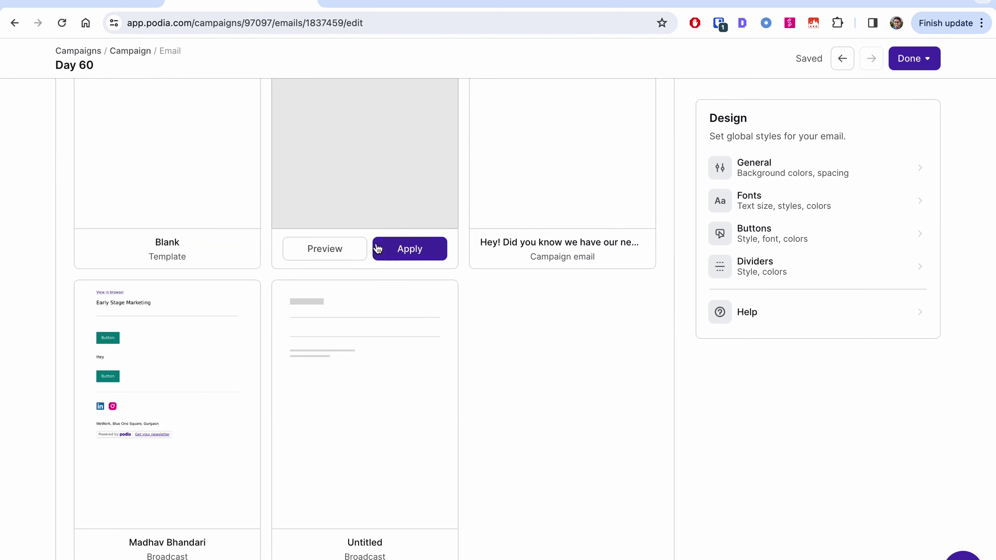
pyautogui.moveTo(394, 302)
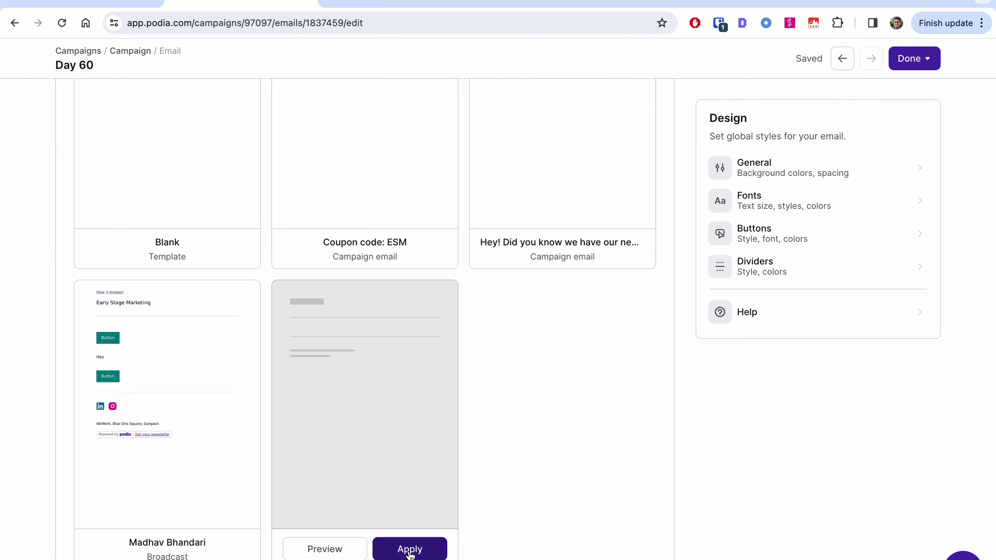
pyautogui.moveTo(222, 479)
pyautogui.click(213, 549)
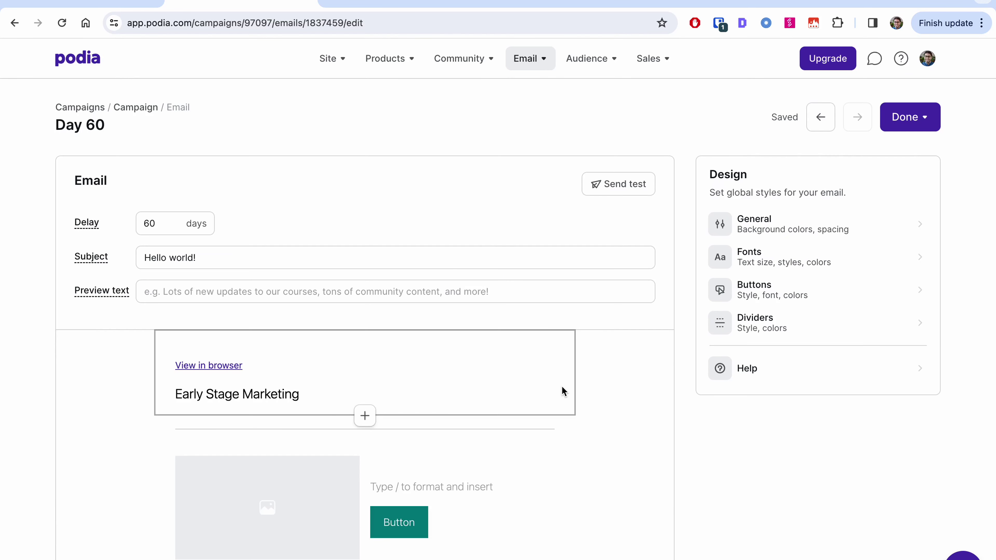
pyautogui.click(906, 117)
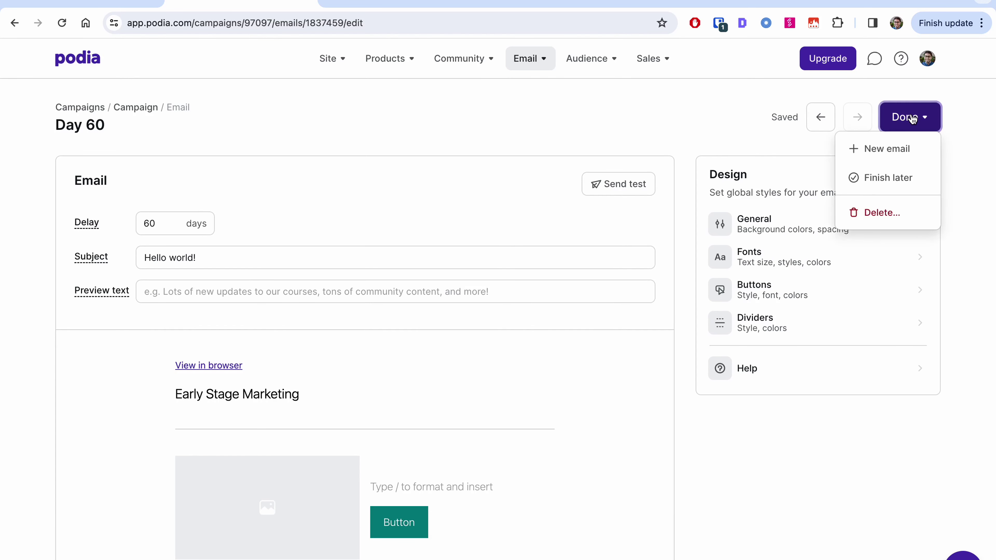
pyautogui.click(884, 181)
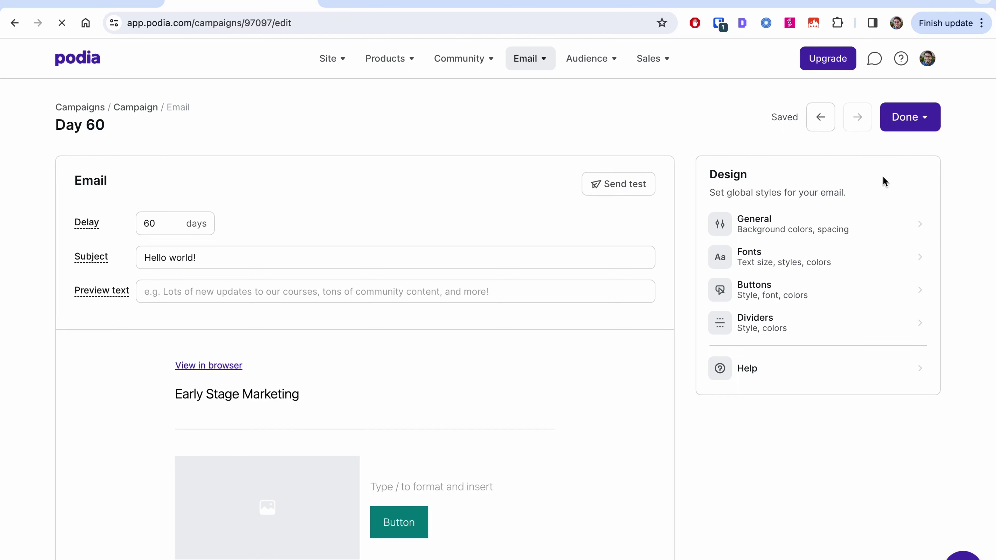
# Review the Upselling Course campaign's conditions and email sequence, and open its completion options
pyautogui.scroll(-8, 822, 371)
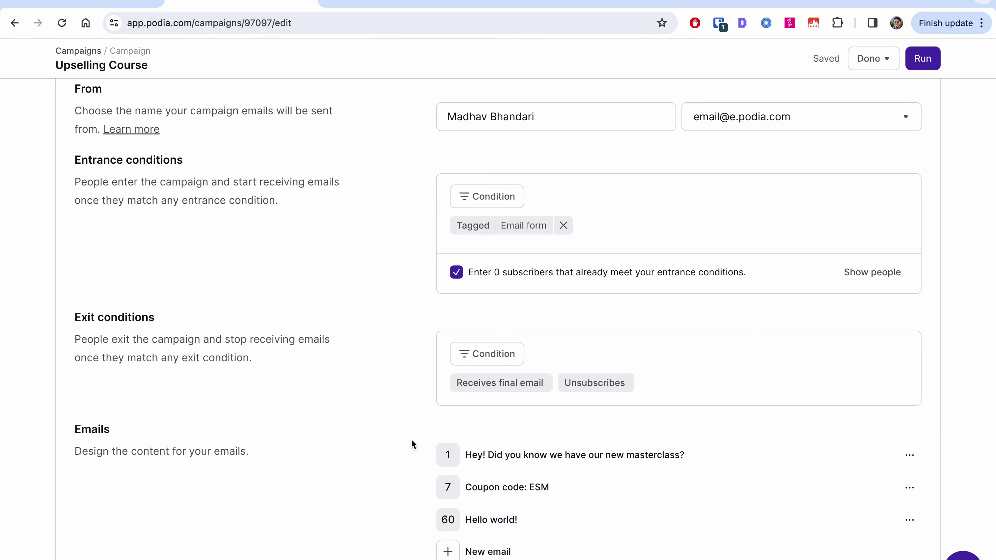
pyautogui.scroll(6, 410, 442)
pyautogui.scroll(3, 392, 424)
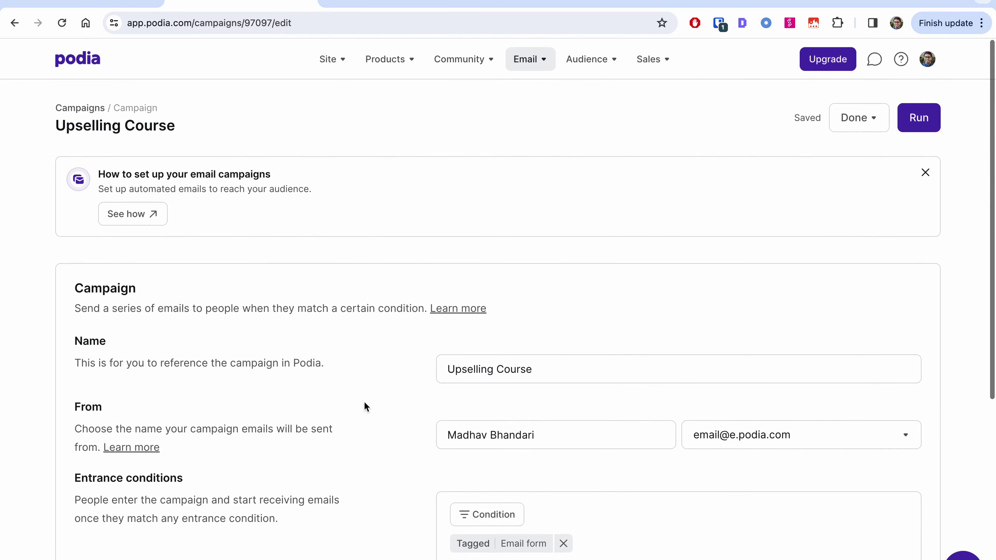
pyautogui.scroll(-8, 366, 416)
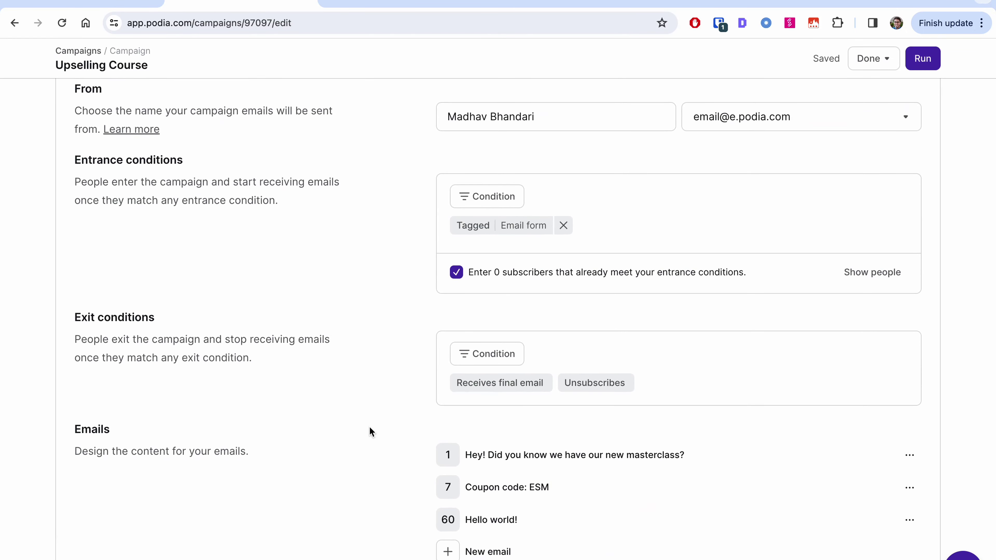
pyautogui.scroll(8, 372, 431)
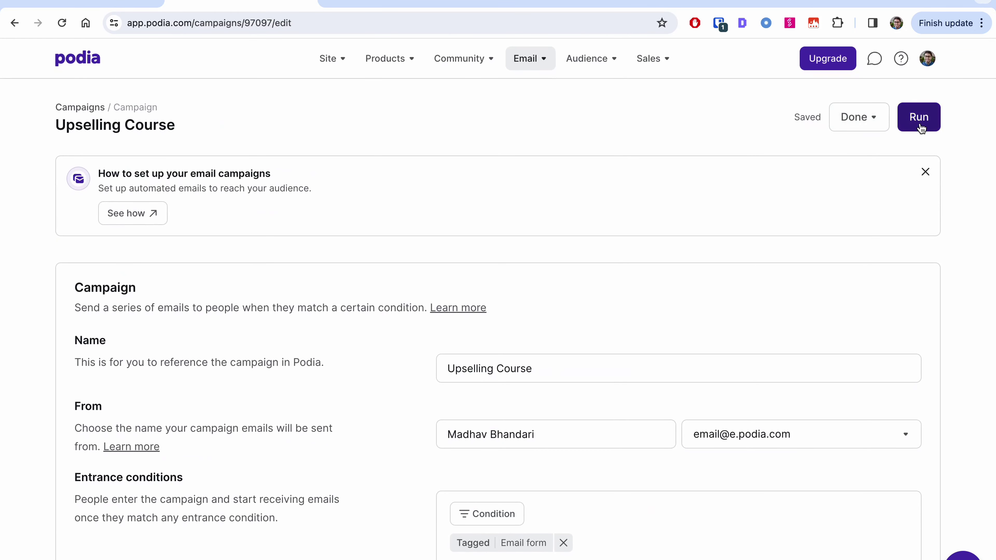
pyautogui.click(877, 122)
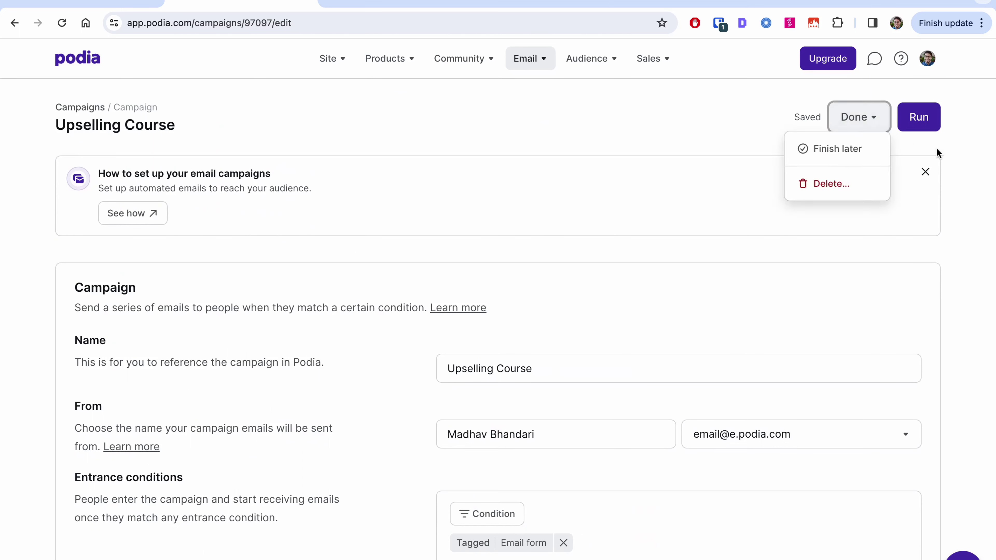
pyautogui.click(973, 153)
pyautogui.click(882, 127)
pyautogui.click(968, 173)
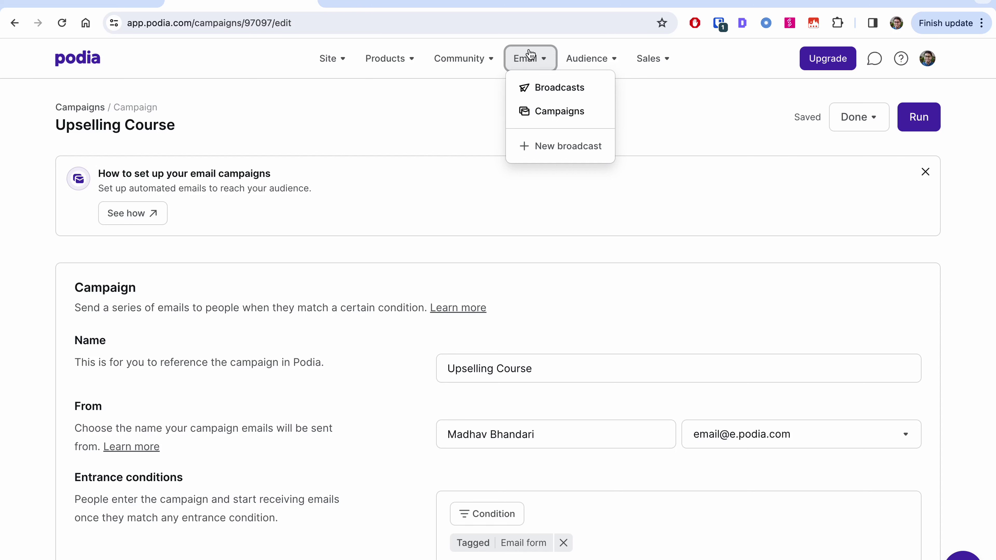
pyautogui.click(701, 129)
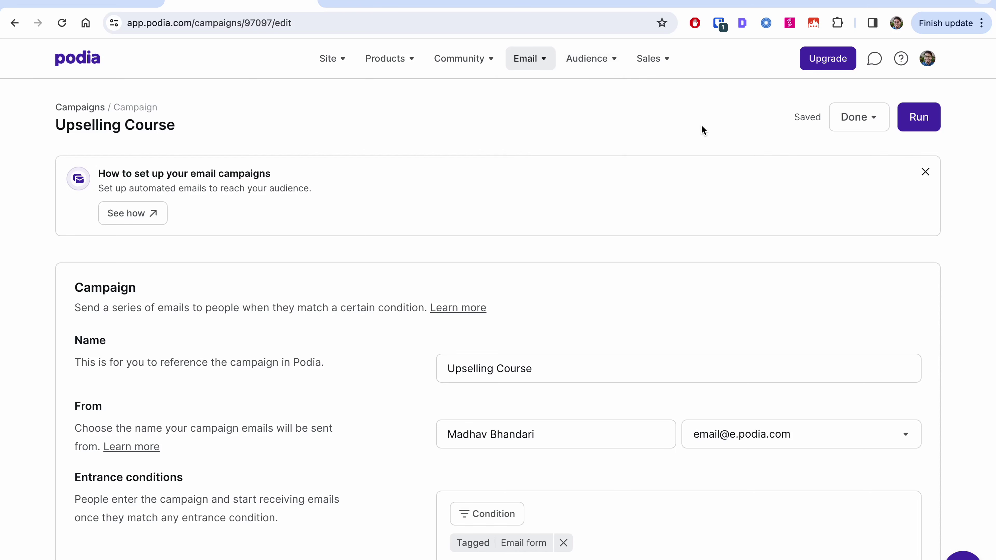
pyautogui.click(528, 61)
pyautogui.click(476, 63)
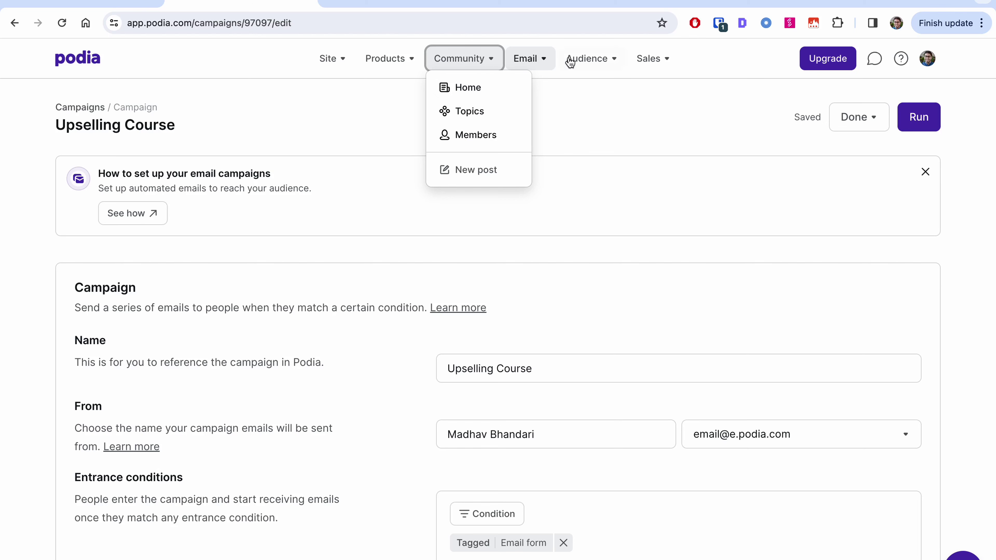
pyautogui.click(591, 61)
pyautogui.click(606, 193)
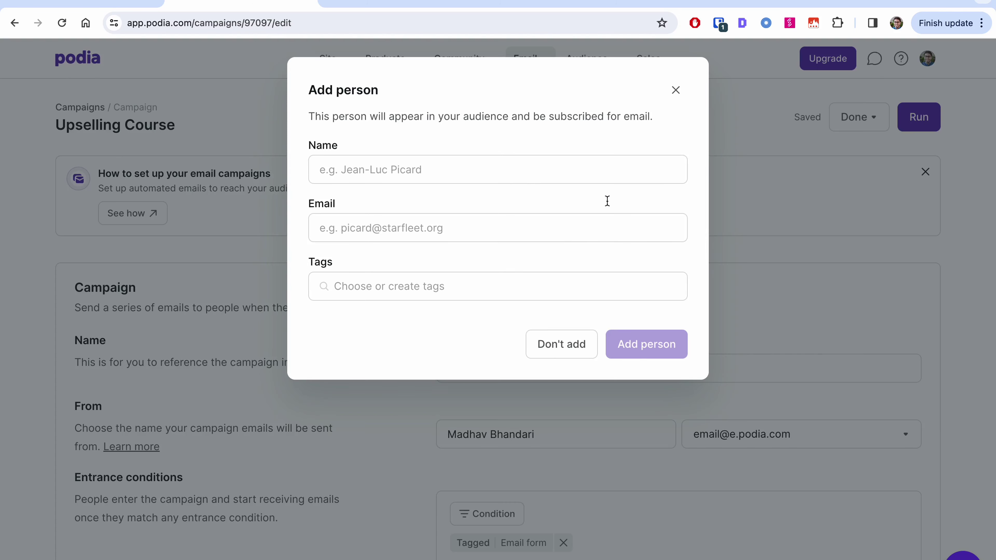
pyautogui.click(676, 91)
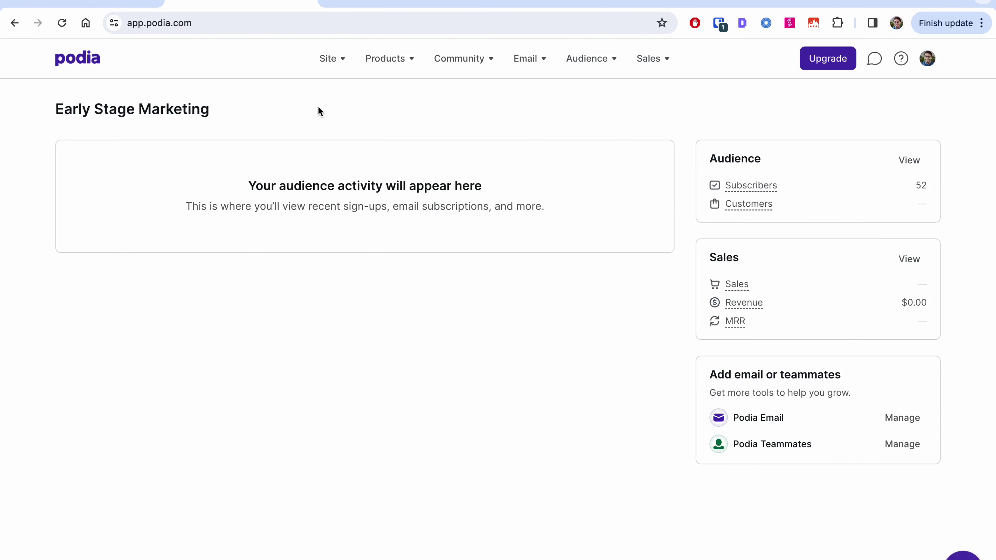
# Start editing the site using the Email lander template with English as the site's language
pyautogui.click(333, 67)
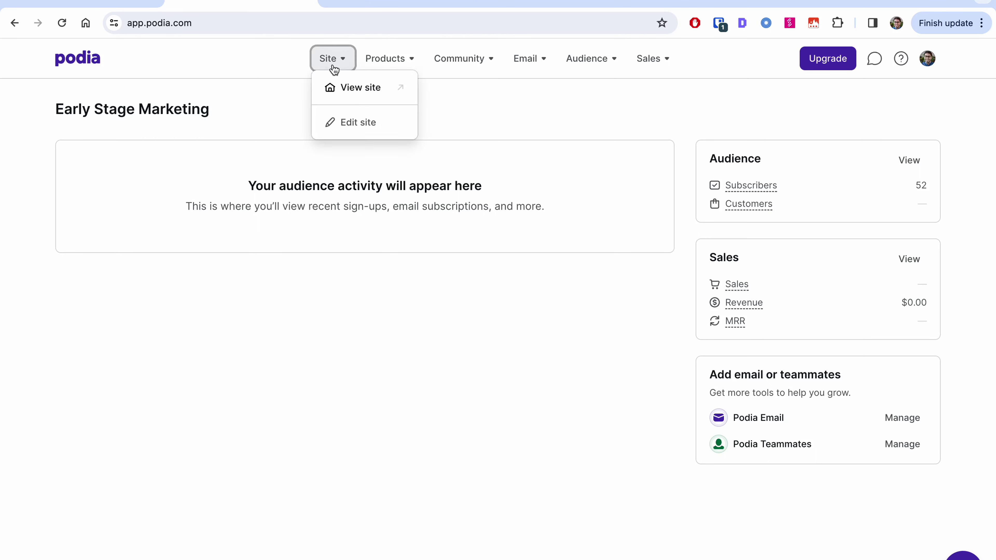
pyautogui.click(354, 132)
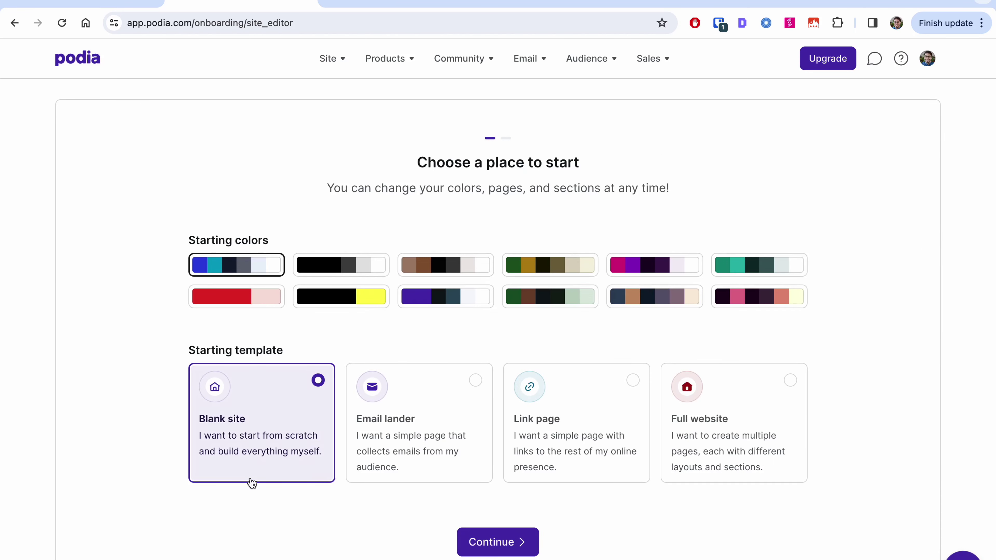
pyautogui.click(396, 459)
pyautogui.click(513, 549)
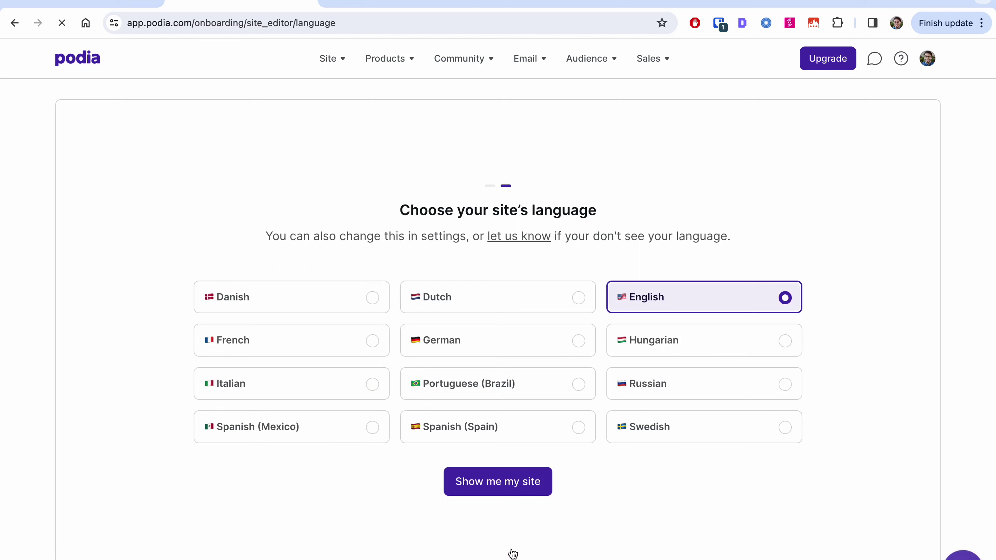
pyautogui.click(497, 487)
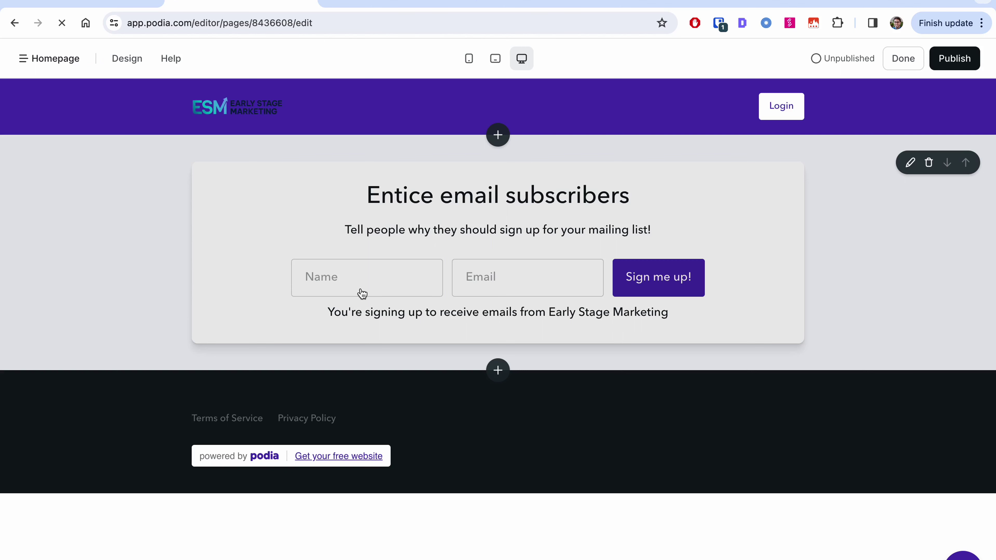
# Look through the site's structure, font and color design settings
pyautogui.click(131, 58)
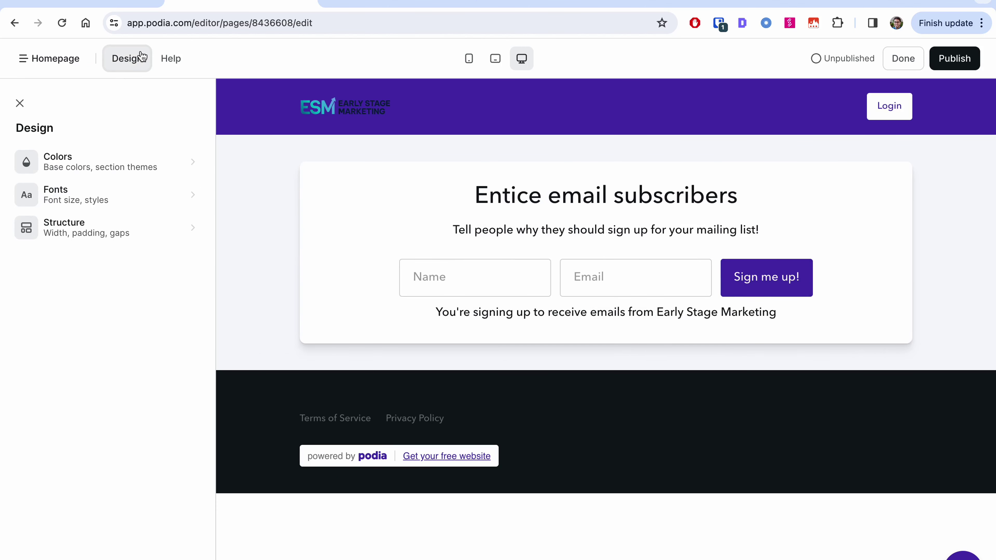
pyautogui.click(94, 228)
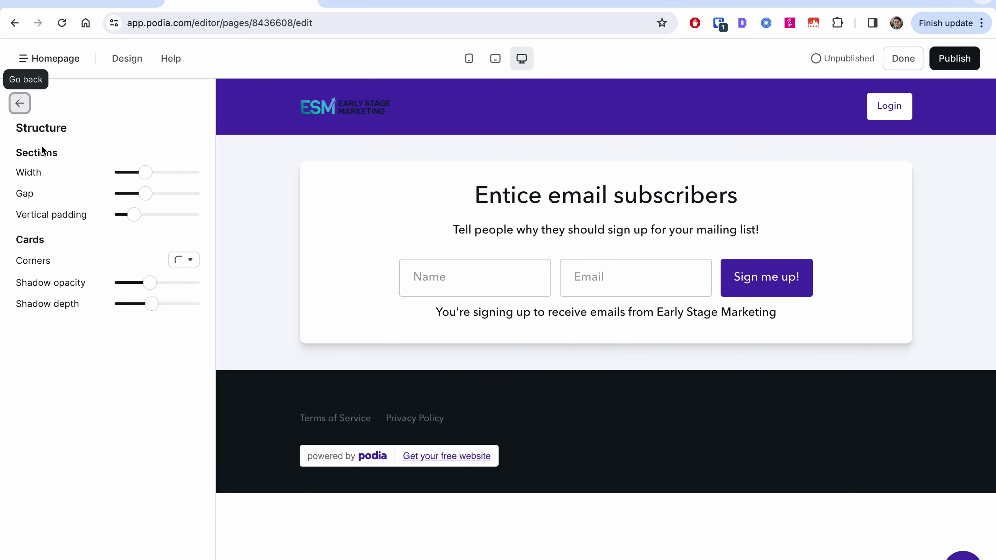
pyautogui.click(20, 103)
pyautogui.click(72, 198)
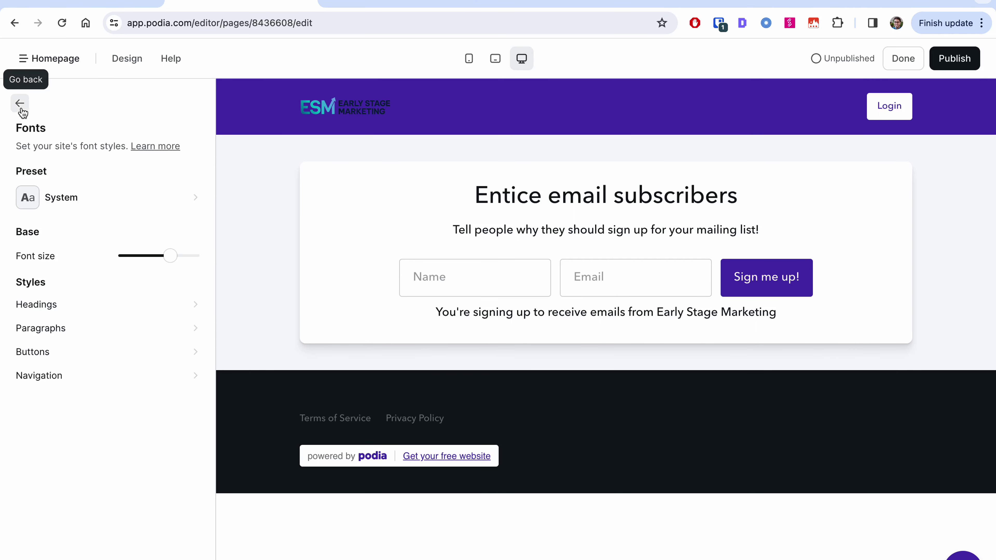
pyautogui.click(20, 104)
pyautogui.click(66, 156)
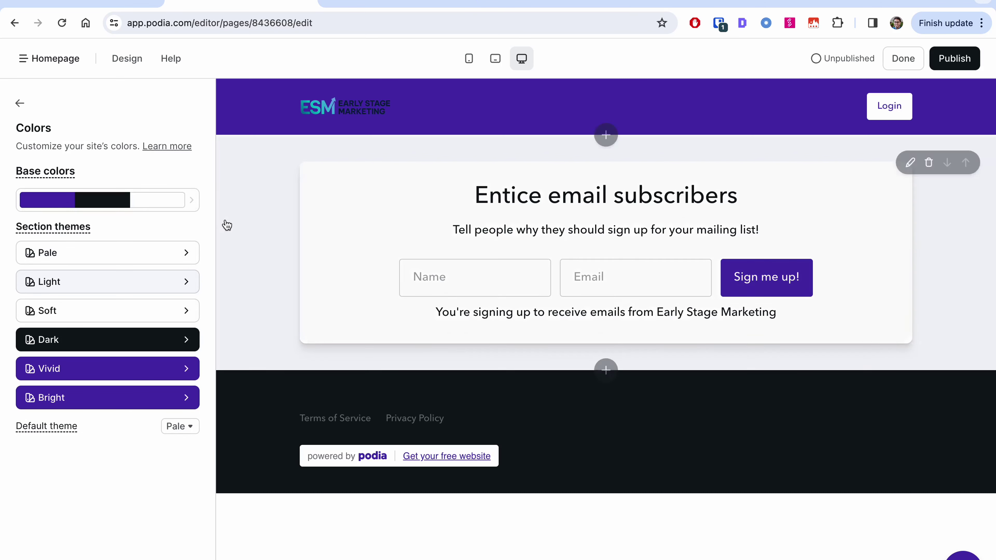
pyautogui.click(20, 103)
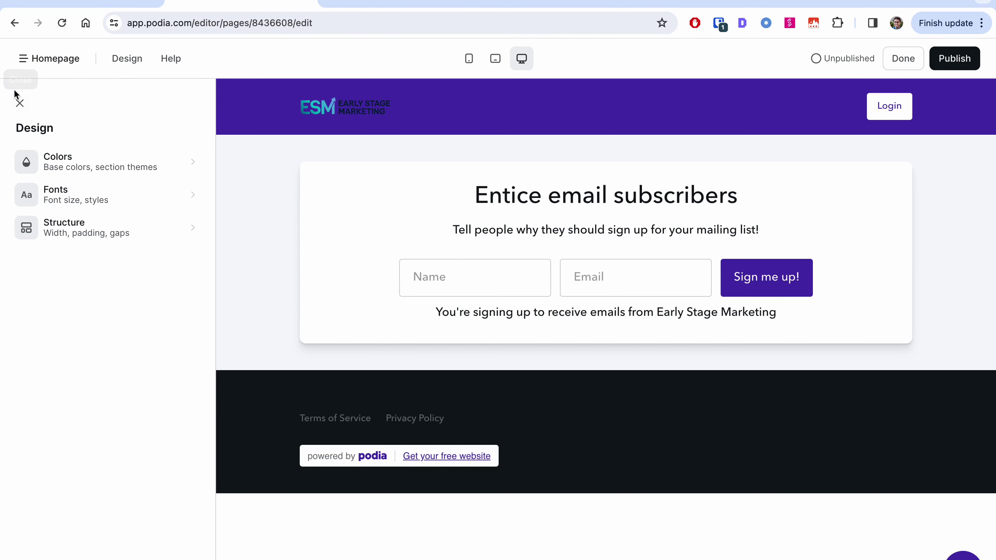
# Insert a Slim email form section on the homepage, directly below the header
pyautogui.click(24, 58)
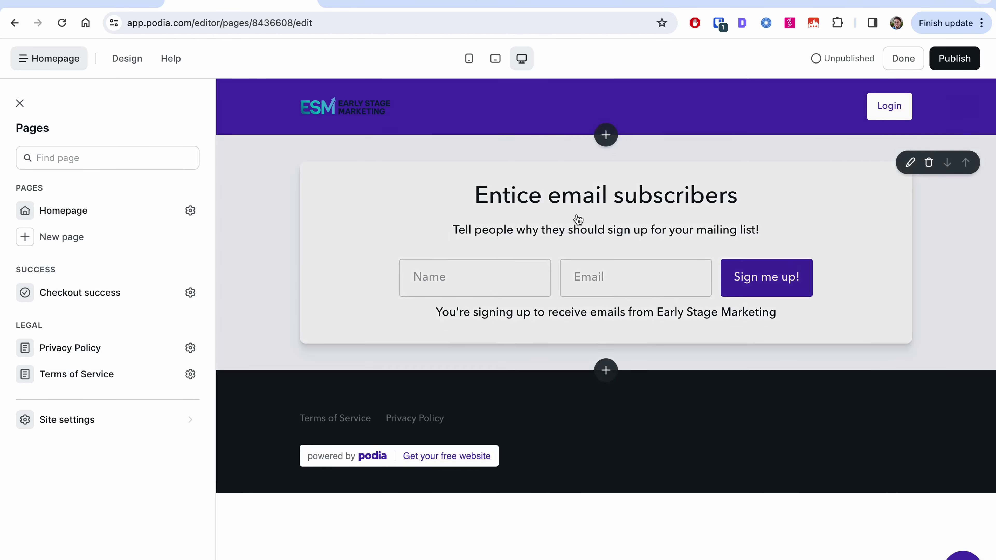
pyautogui.click(606, 135)
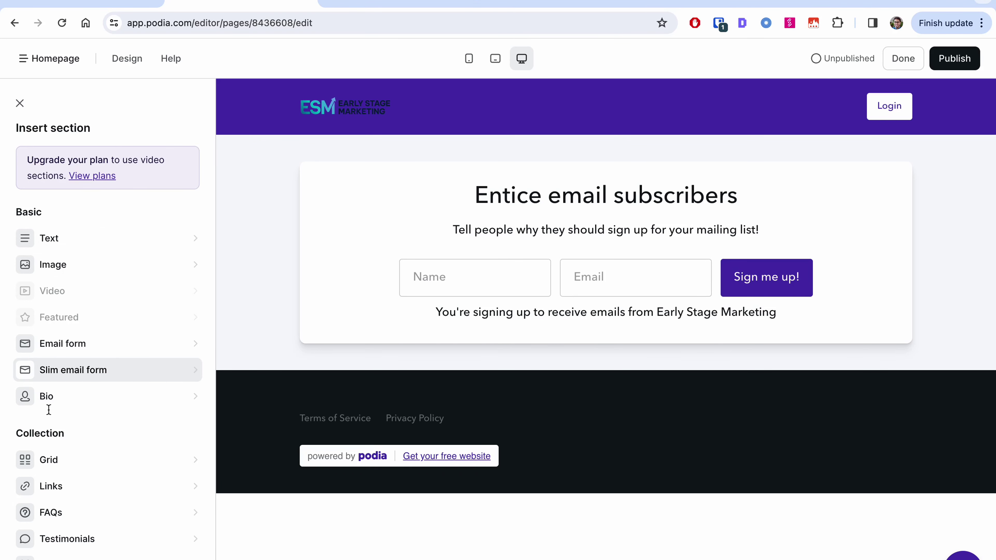
pyautogui.click(62, 370)
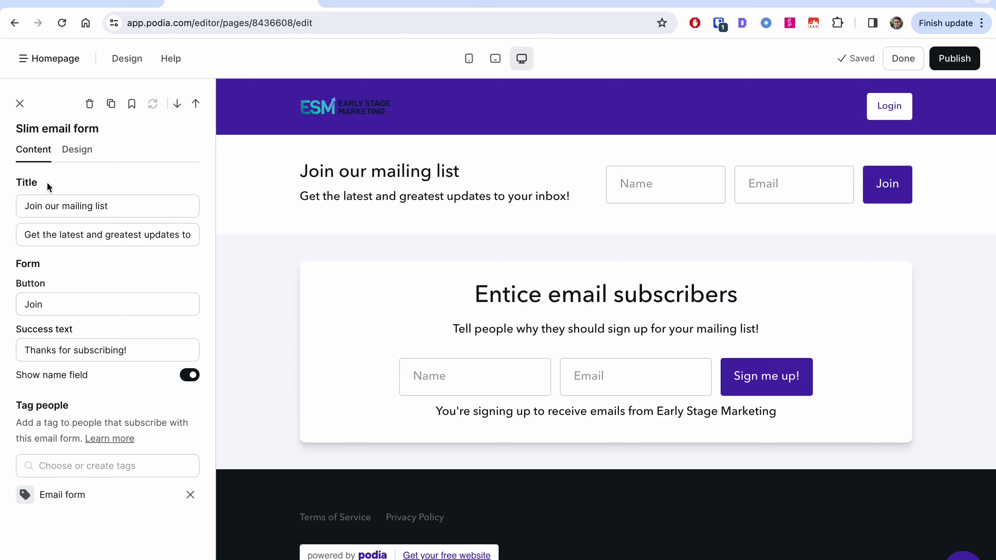
pyautogui.click(19, 104)
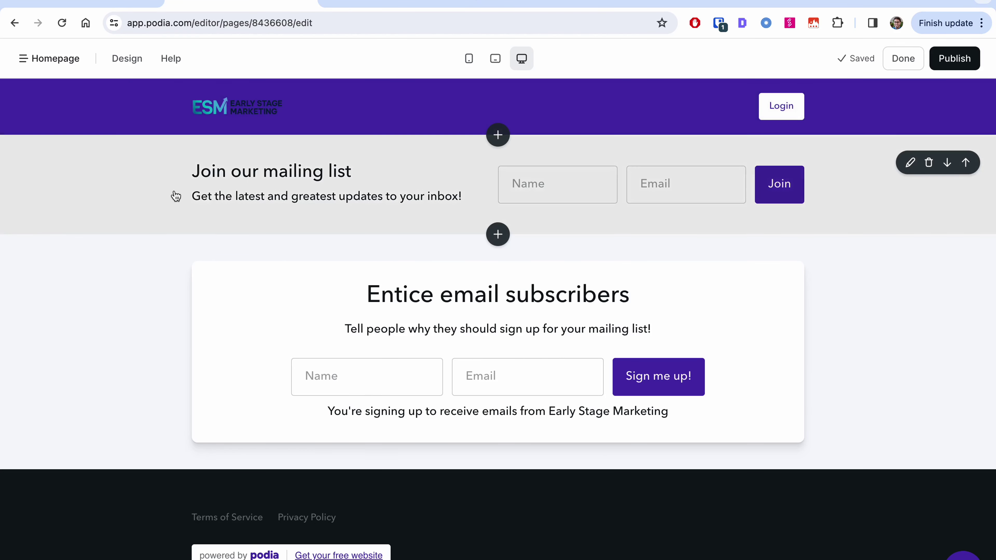
# Review the slim email form's settings and browse the section types that can be inserted below it
pyautogui.click(349, 195)
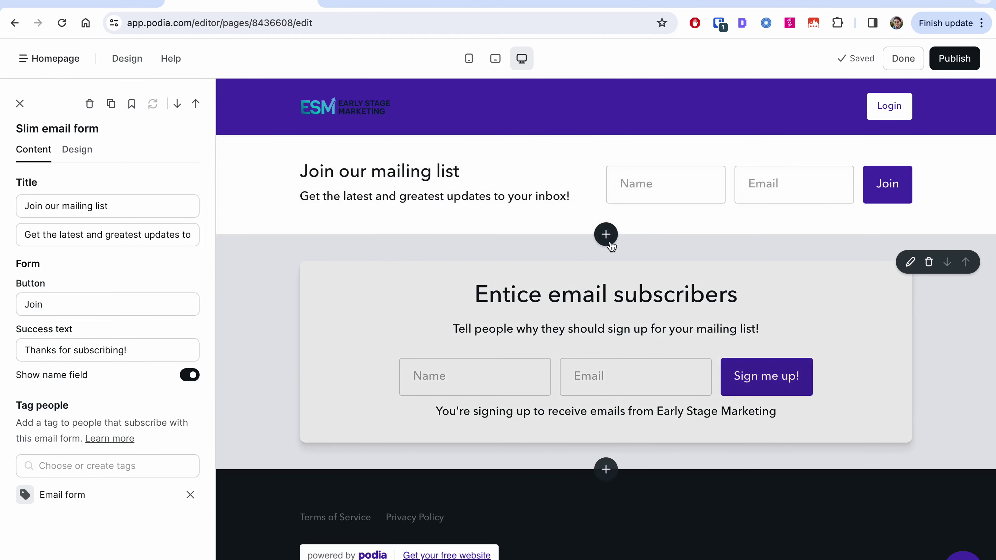
pyautogui.click(610, 243)
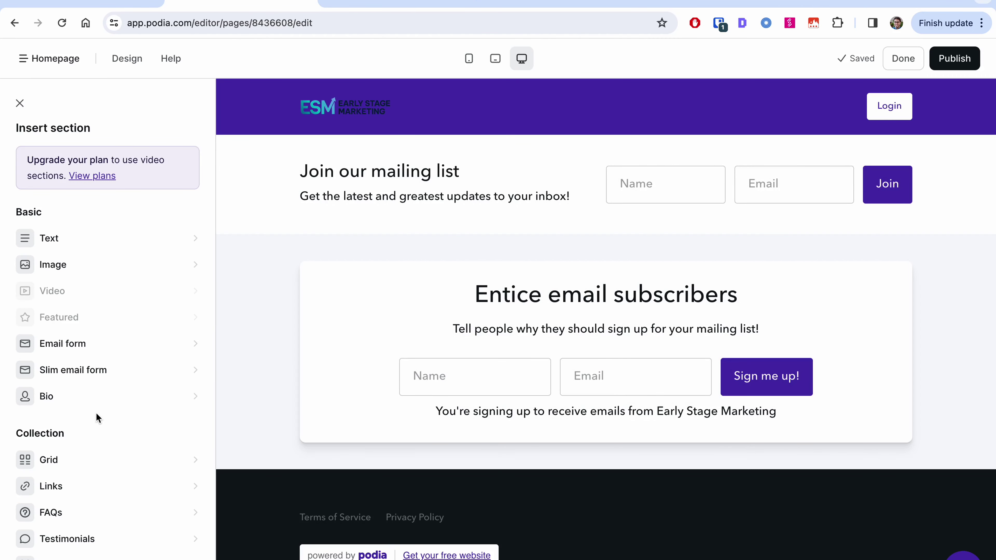
pyautogui.scroll(-2, 95, 412)
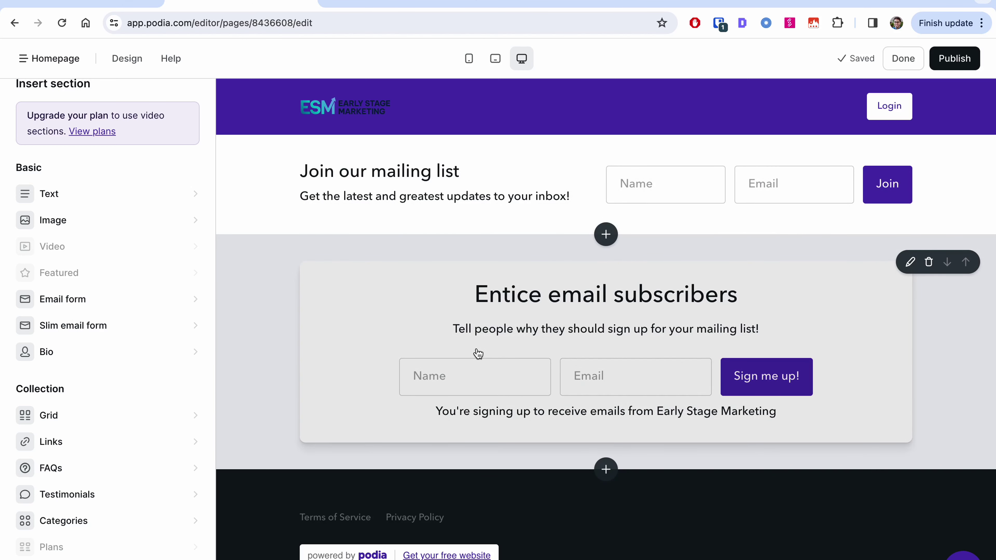
# Add a new "Website signups" subscriber tag to the "Entice email subscribers" email form
pyautogui.click(498, 330)
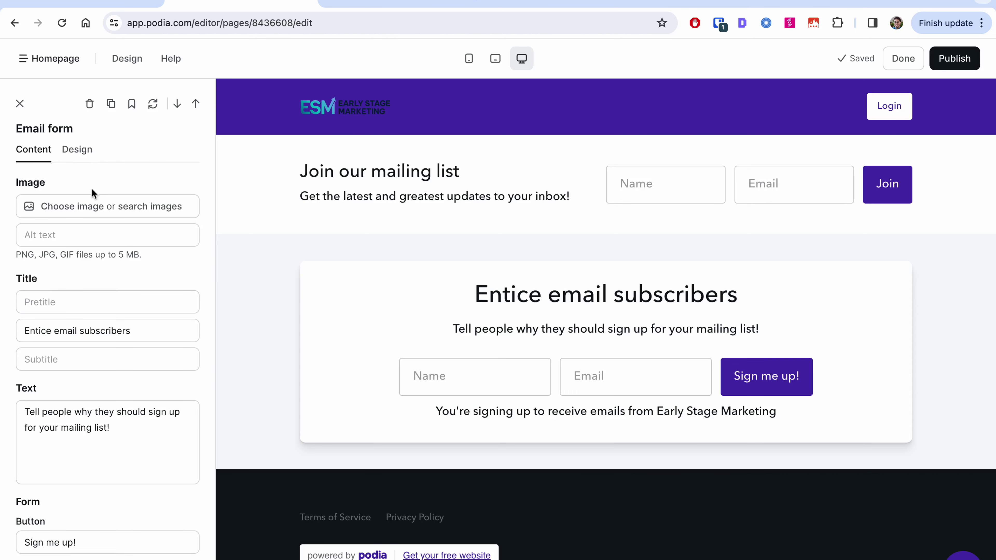
pyautogui.scroll(-5, 98, 345)
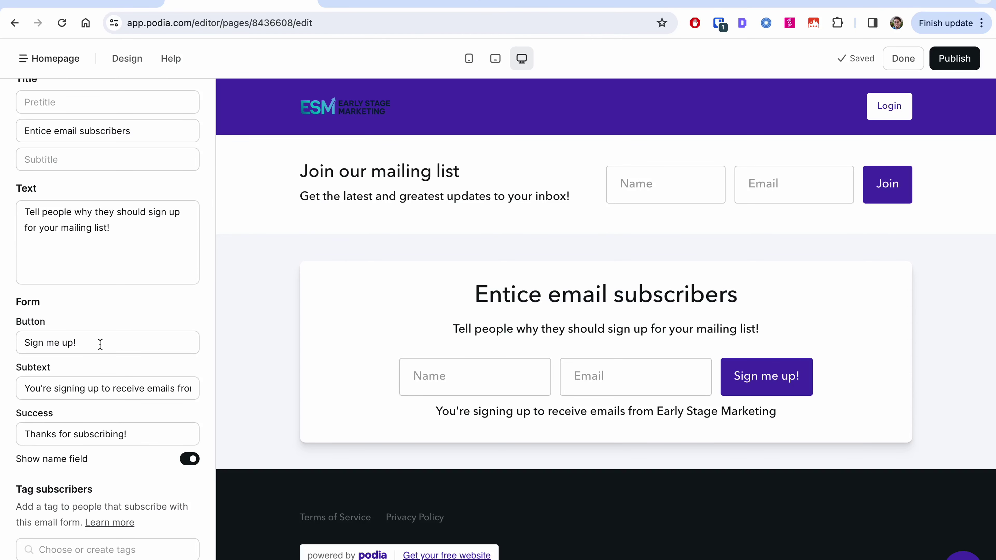
pyautogui.click(65, 549)
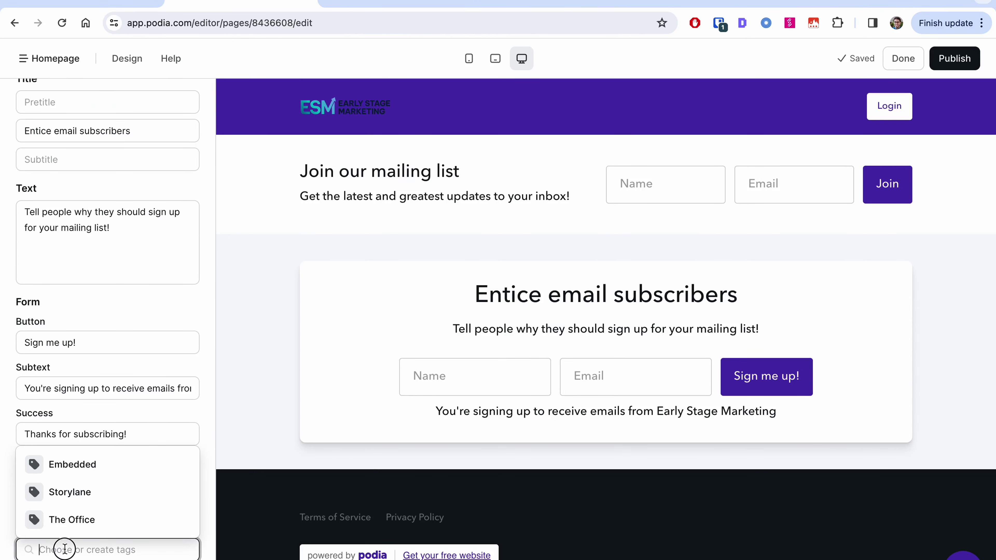
pyautogui.click(65, 549)
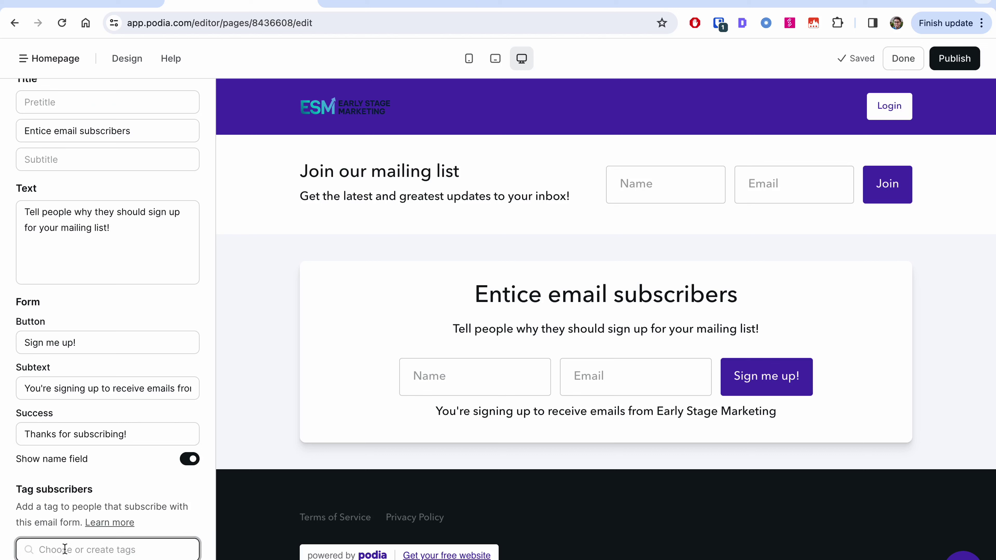
pyautogui.write('Website sign')
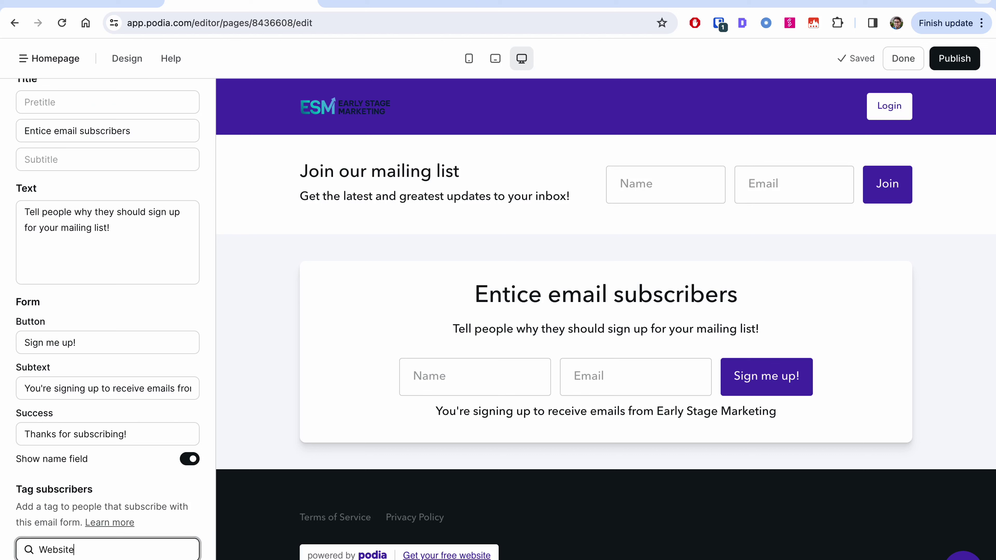
pyautogui.write('ups')
pyautogui.scroll(1, 175, 523)
pyautogui.press('Return')
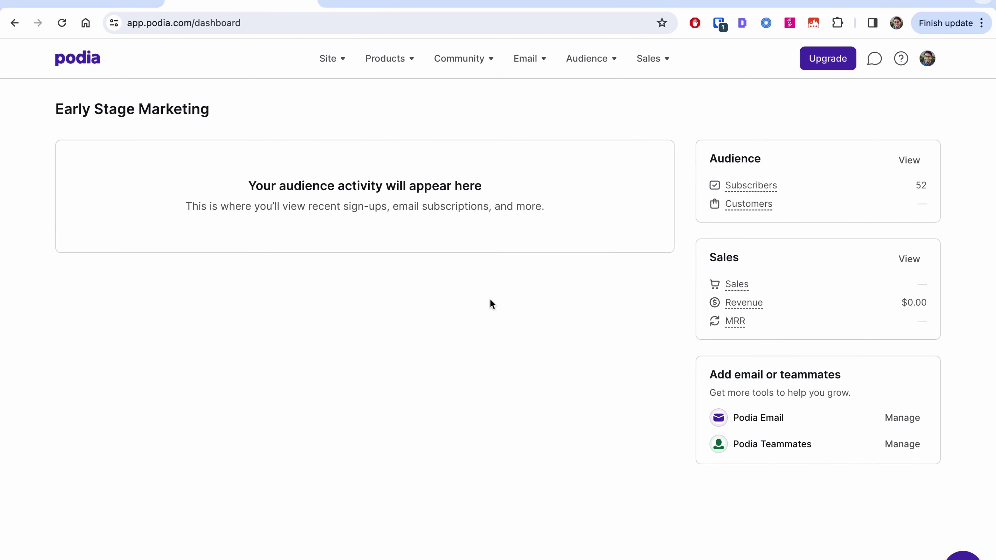
# View the email campaigns list and examine the filters available for the full audience list
pyautogui.click(530, 63)
pyautogui.click(558, 113)
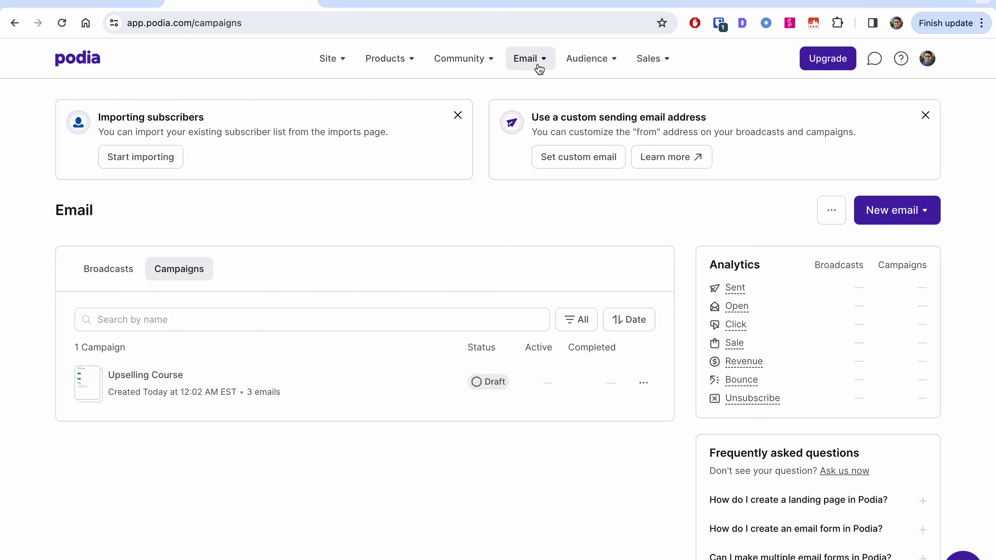
pyautogui.click(589, 59)
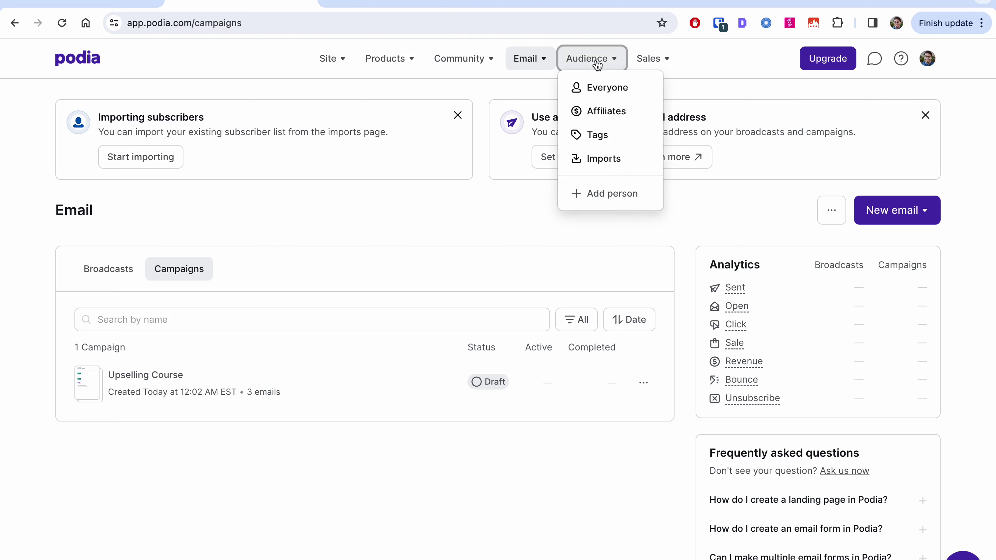
pyautogui.click(606, 94)
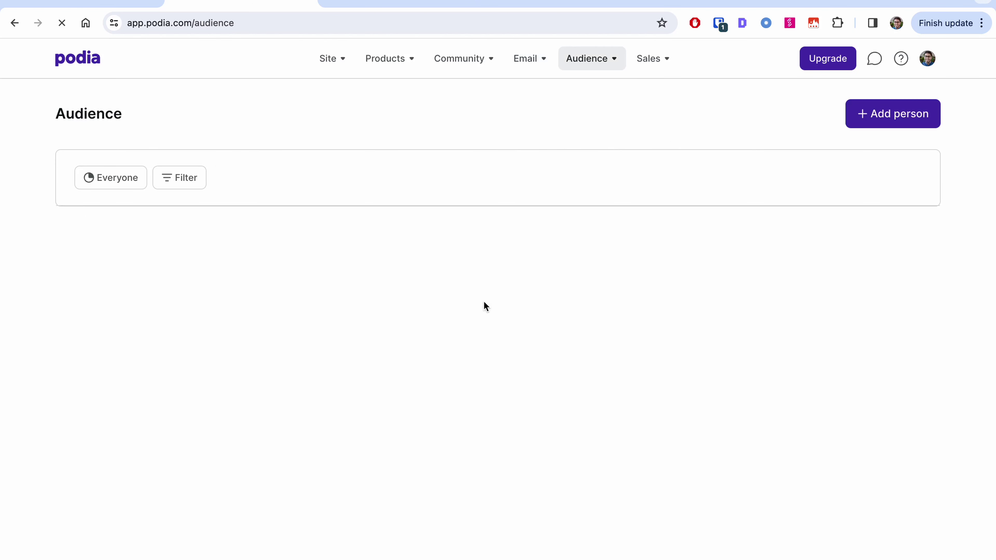
pyautogui.click(180, 183)
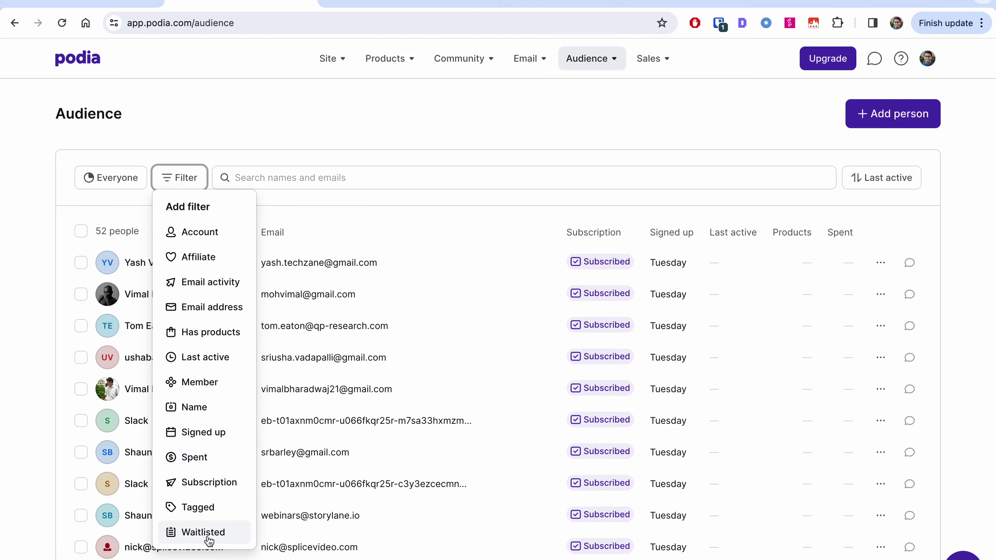
pyautogui.click(319, 134)
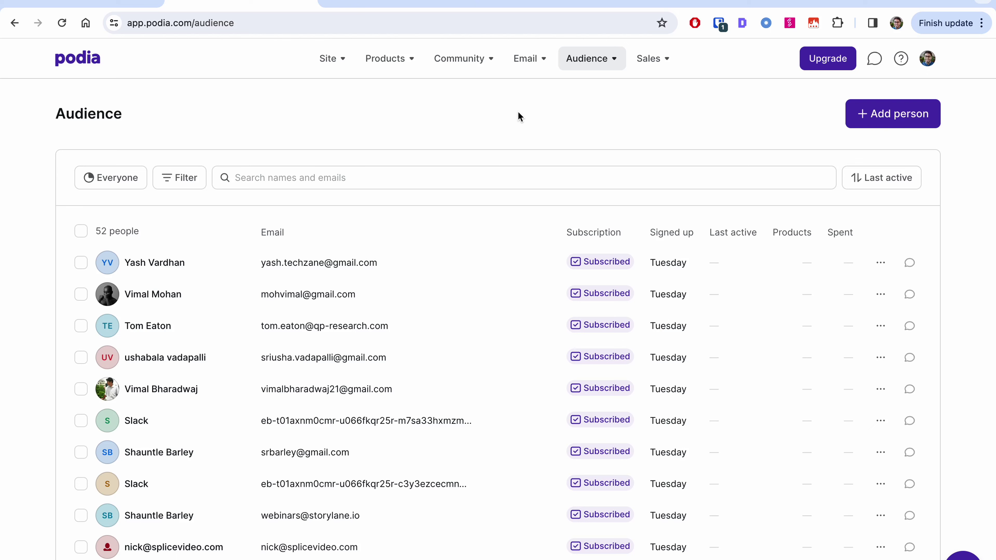
# Open the account's integration settings and look over the video, email and Zapier integrations
pyautogui.click(928, 58)
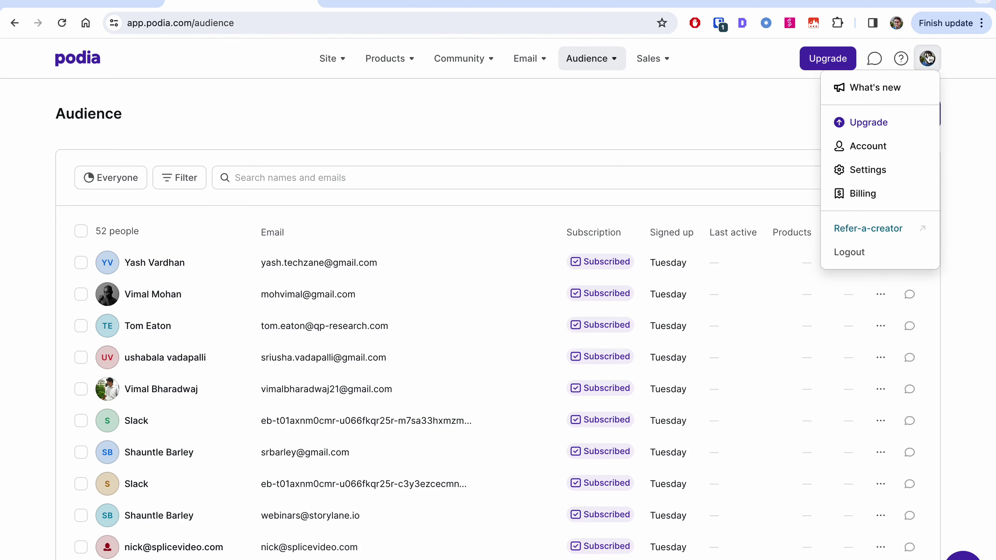
pyautogui.click(865, 170)
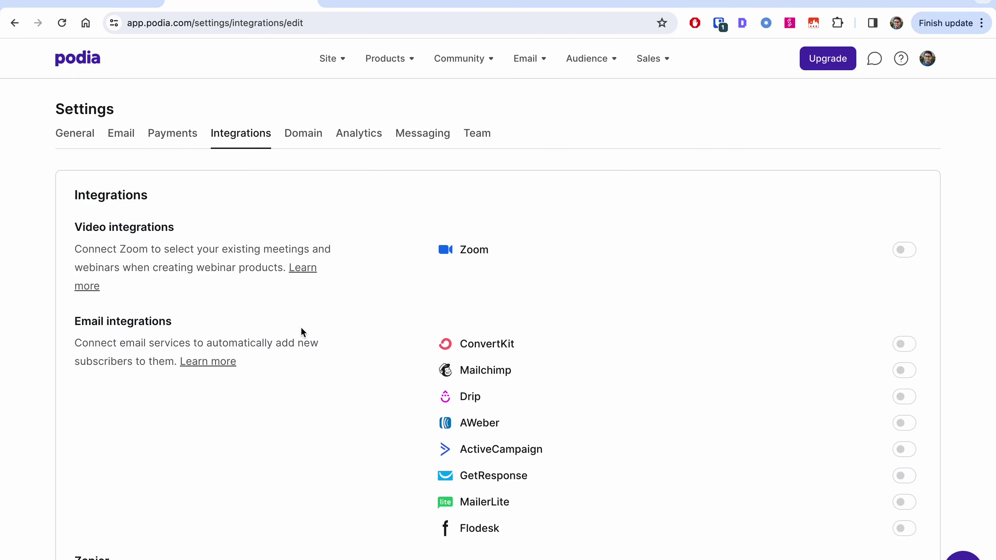
pyautogui.scroll(-3, 301, 331)
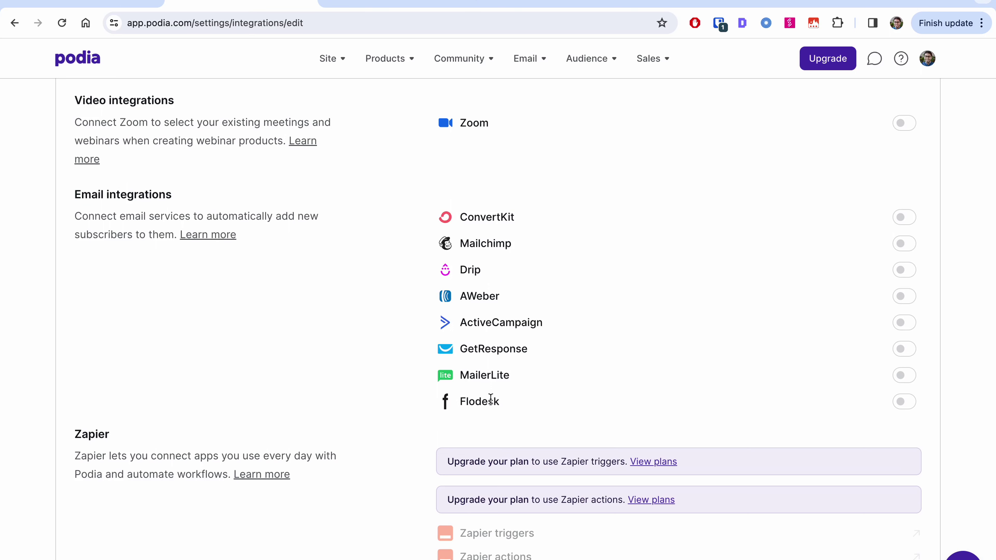
# Open Podia's pricing page and check the email add-on's price for up to 5,000 subscribers with yearly billing turned off
pyautogui.scroll(-1, 229, 385)
pyautogui.scroll(1, 229, 385)
pyautogui.scroll(5, 206, 460)
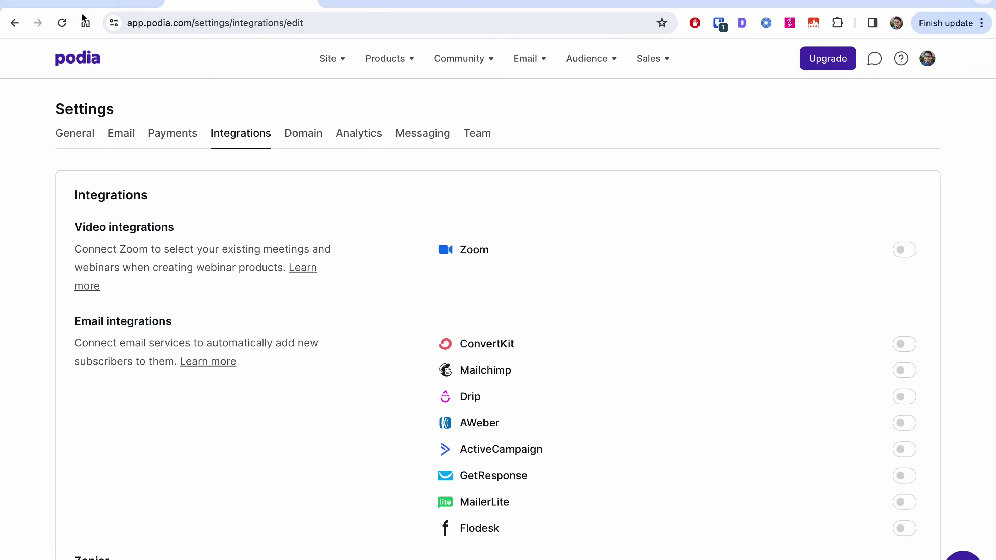
pyautogui.click(84, 4)
pyautogui.click(376, 67)
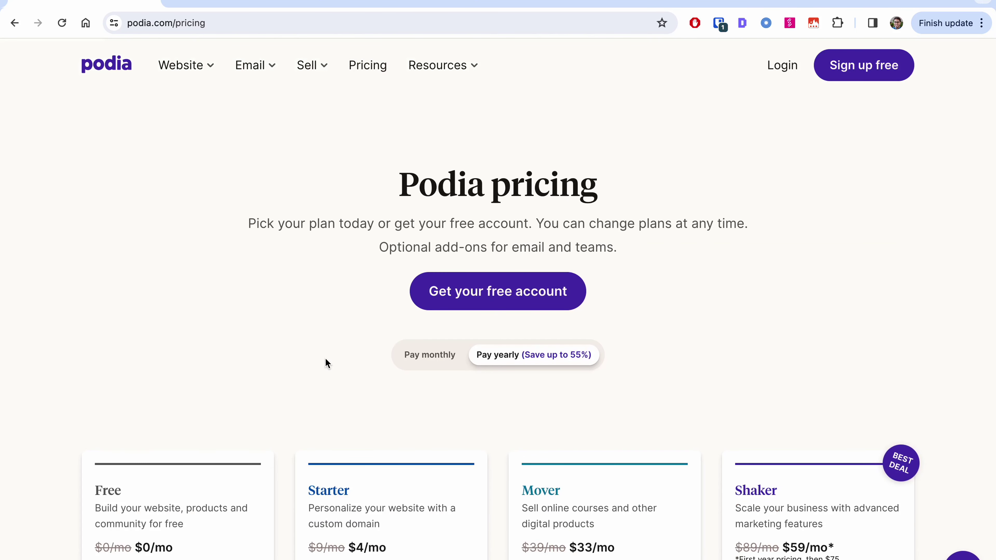
pyautogui.scroll(-15, 325, 357)
pyautogui.click(688, 295)
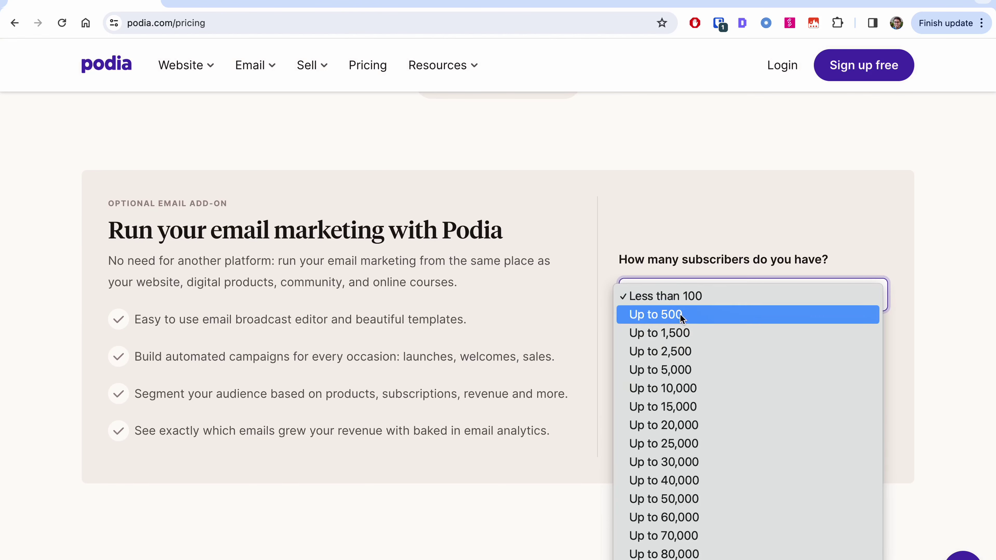
pyautogui.click(660, 369)
pyautogui.click(626, 388)
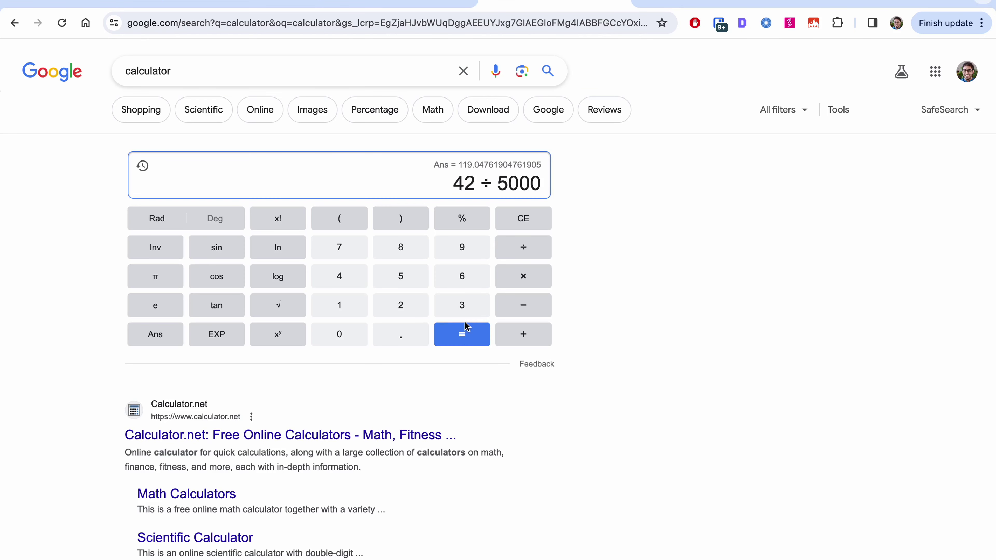
# Calculate 42 ÷ 5000 in the Google calculator, highlight the result, and return to Podia's pricing page
pyautogui.click(458, 338)
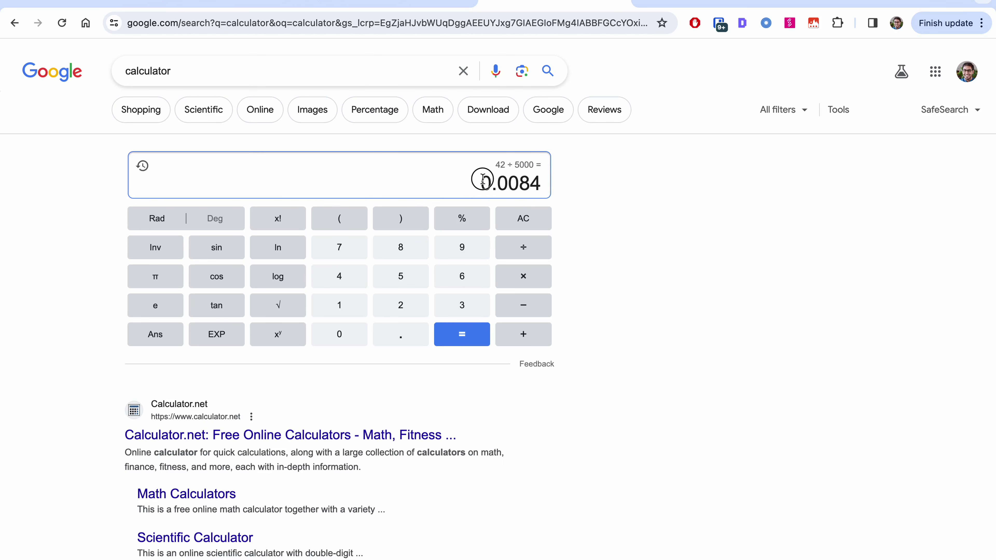
pyautogui.moveTo(479, 183); pyautogui.dragTo(542, 184)
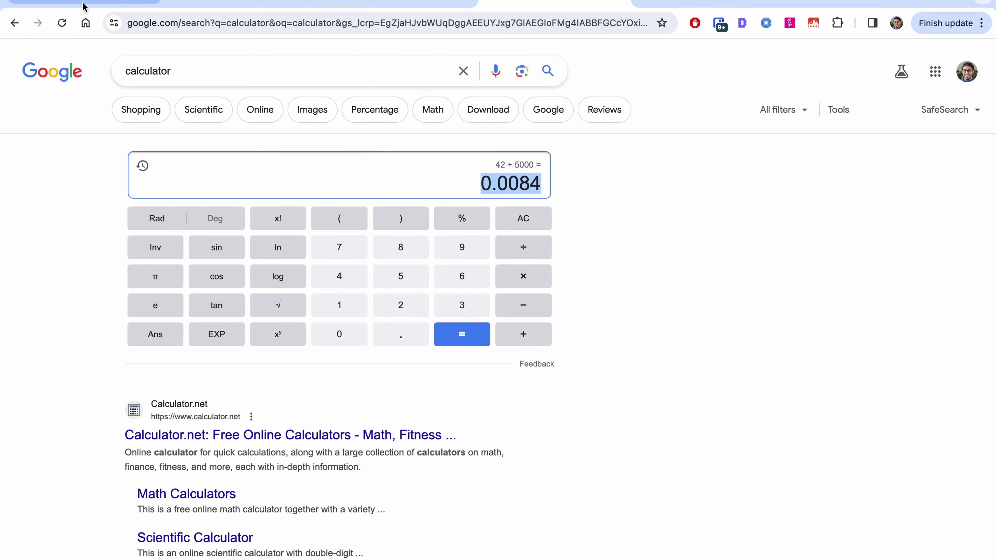
pyautogui.click(99, 2)
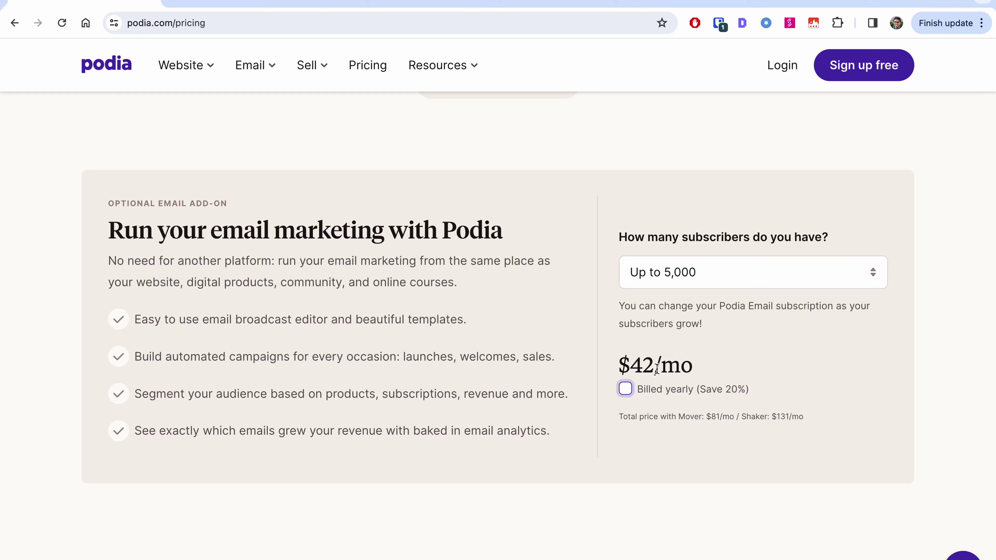
# Check the email add-on's monthly price for up to 10,000 and up to 20,000 subscribers
pyautogui.click(713, 275)
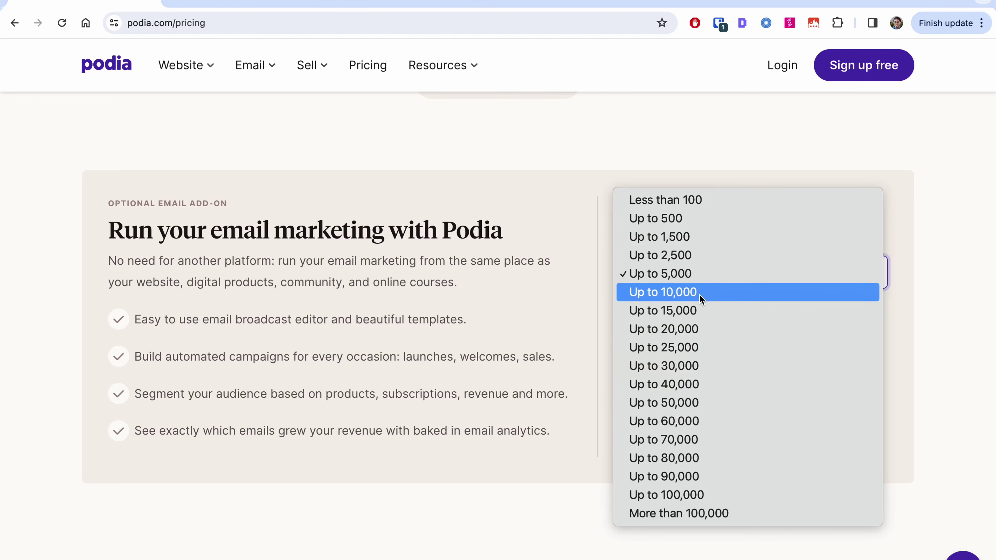
pyautogui.click(700, 297)
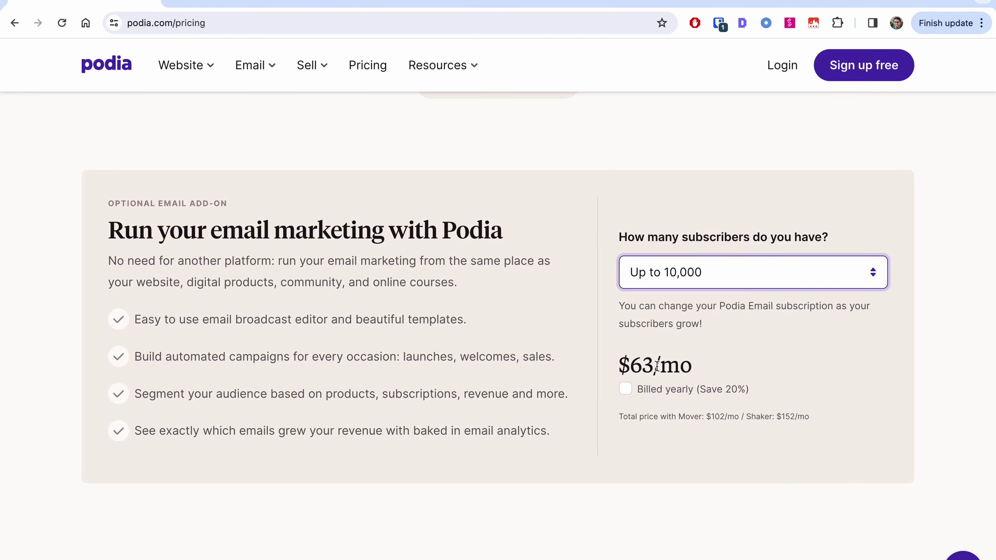
pyautogui.click(719, 273)
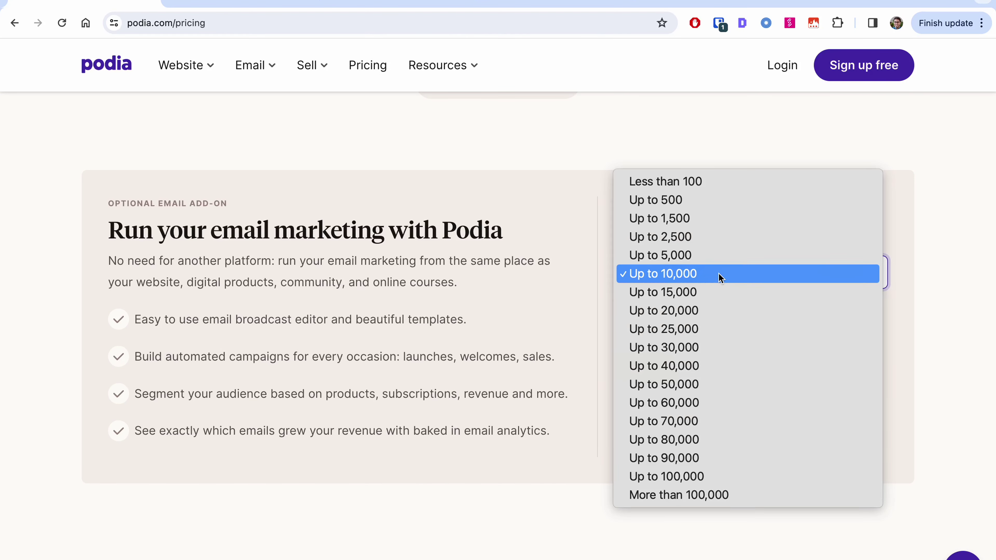
pyautogui.click(695, 310)
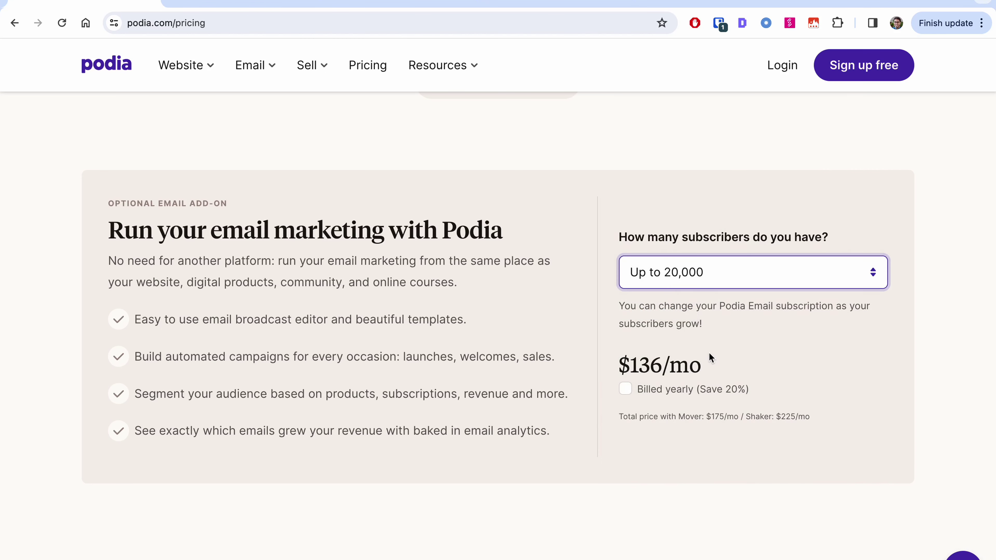
pyautogui.hotkey('ctrl', 'Tab')
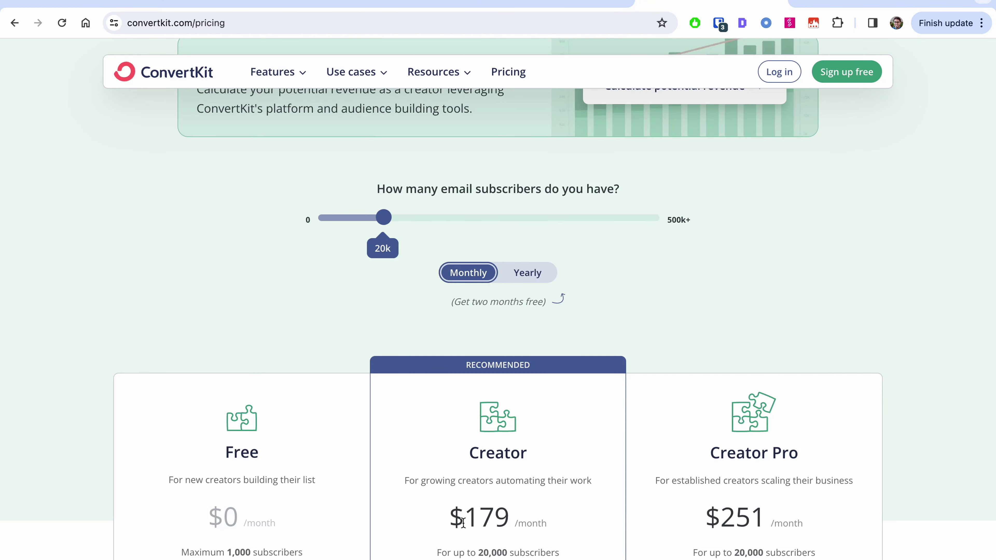
pyautogui.moveTo(464, 523); pyautogui.dragTo(524, 524)
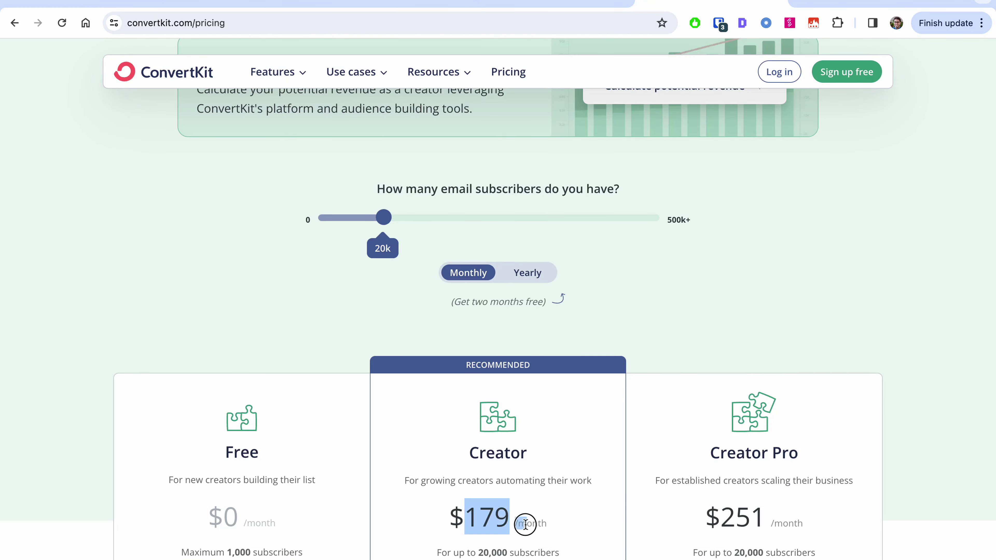
pyautogui.click(109, 2)
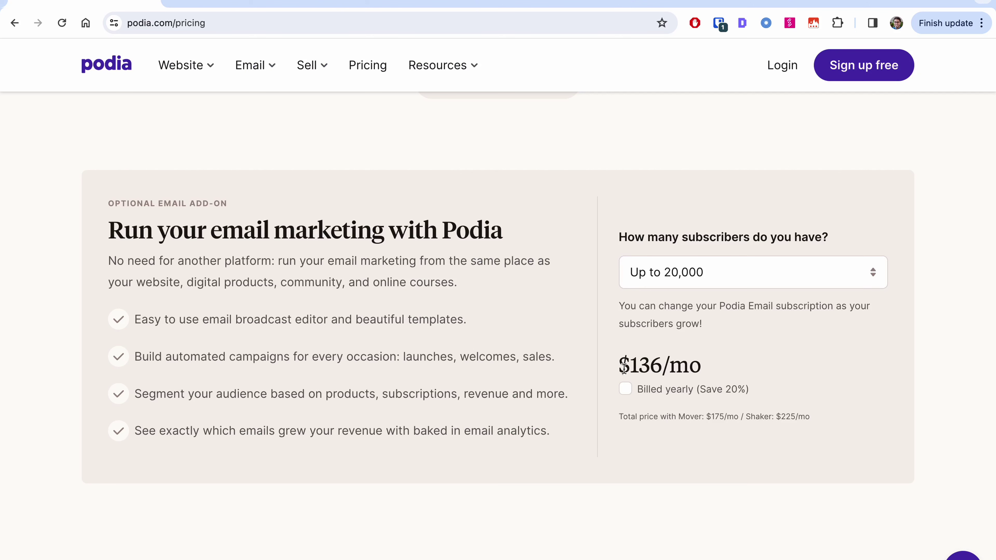
pyautogui.click(625, 388)
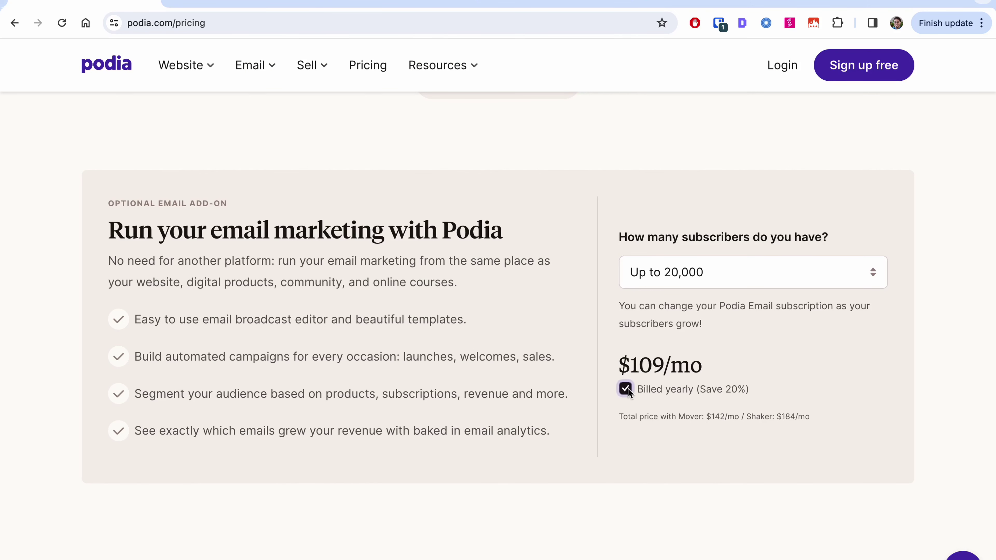
pyautogui.moveTo(706, 365); pyautogui.dragTo(624, 365)
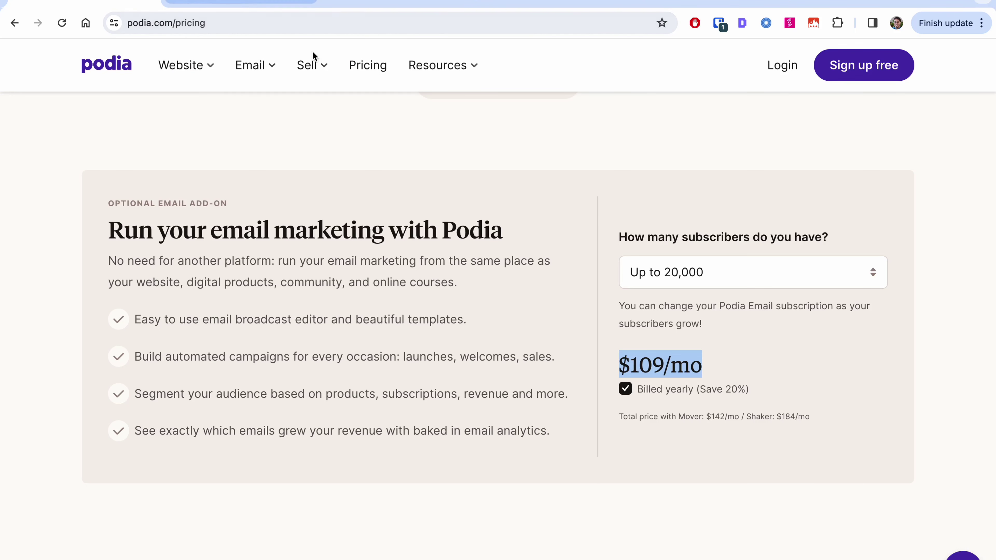
# Reload Podia's pricing page and review the features of the four plans down to the optional email add-on
pyautogui.click(368, 68)
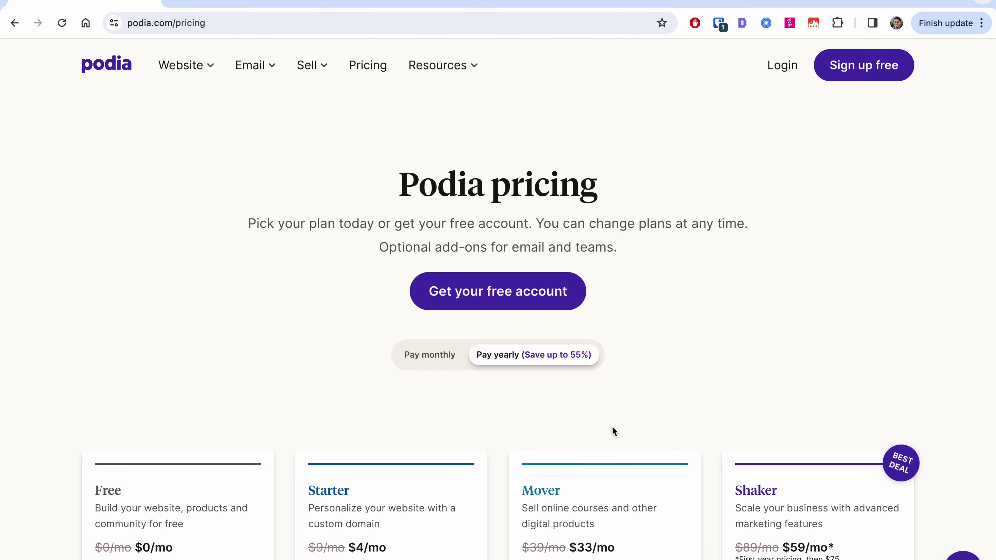
pyautogui.scroll(-10, 613, 430)
pyautogui.scroll(3, 613, 430)
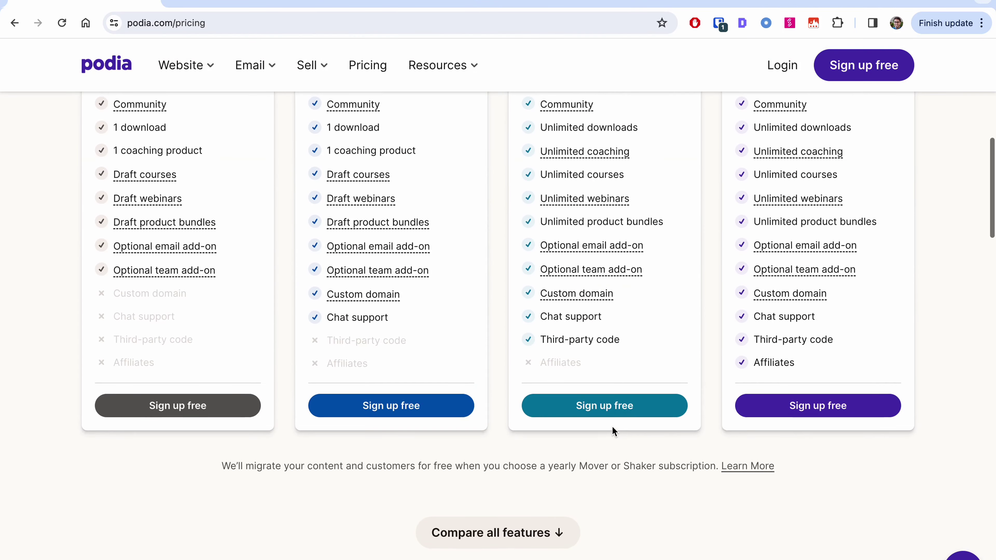
pyautogui.scroll(-10, 613, 430)
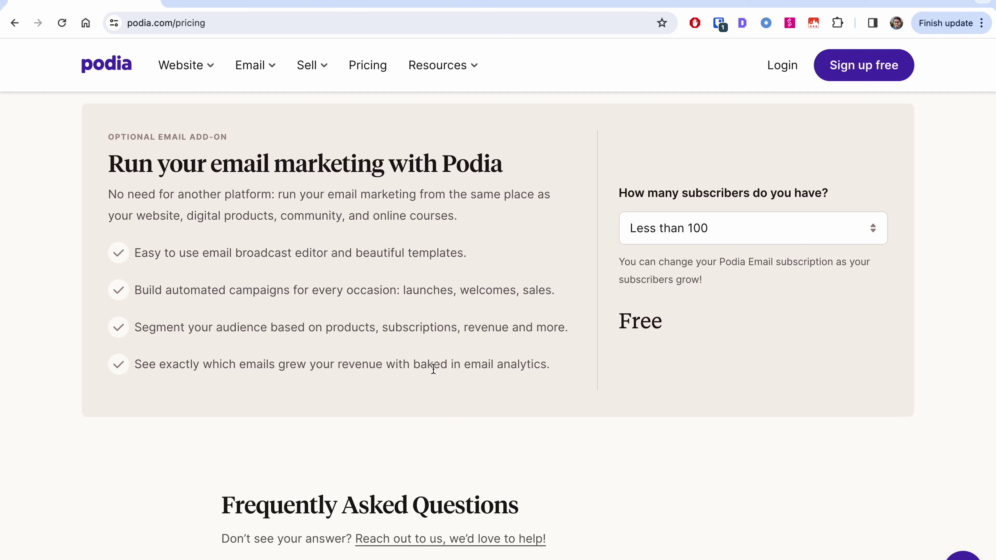
# Browse Podia's Website, Email and Sell feature lists and view the presell products page before returning to the account's integration settings
pyautogui.click(207, 74)
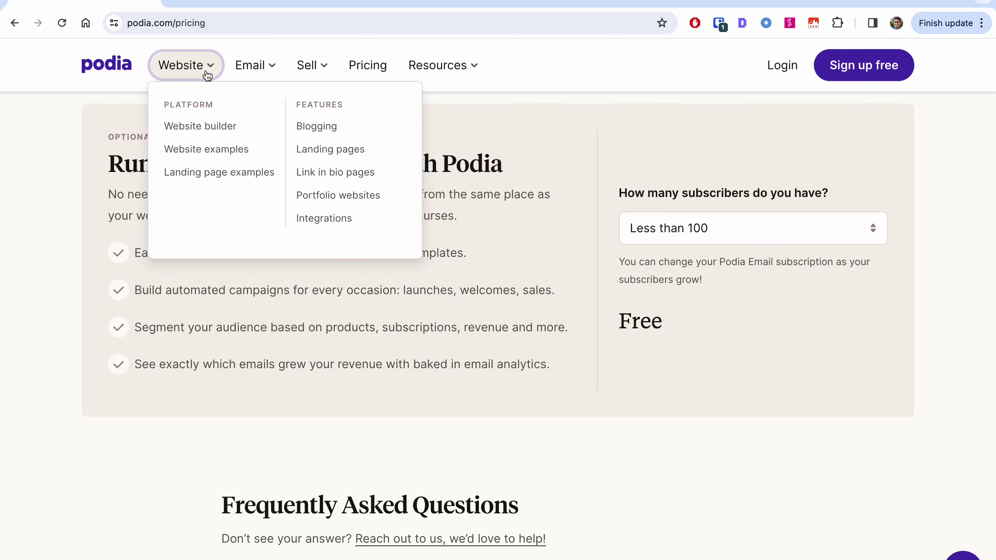
pyautogui.click(263, 67)
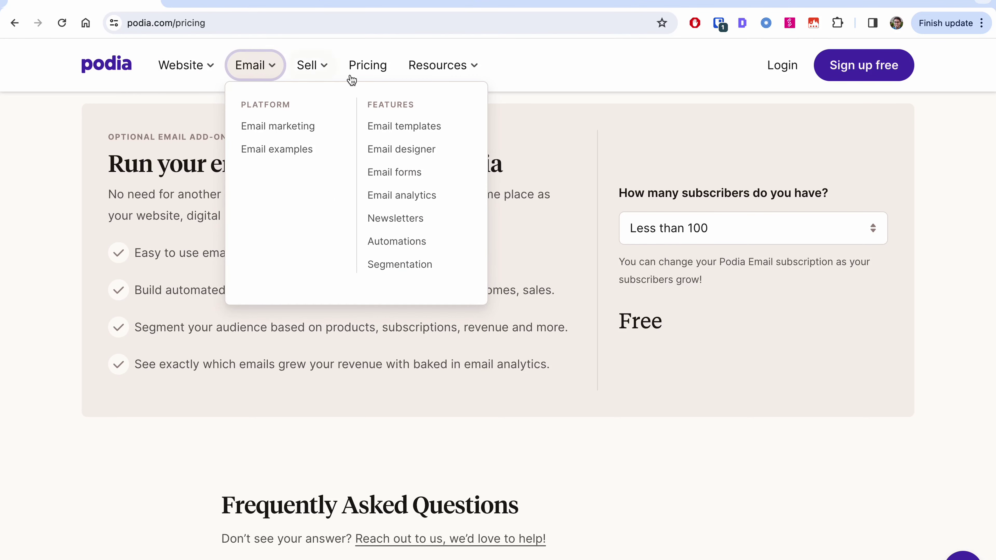
pyautogui.click(313, 65)
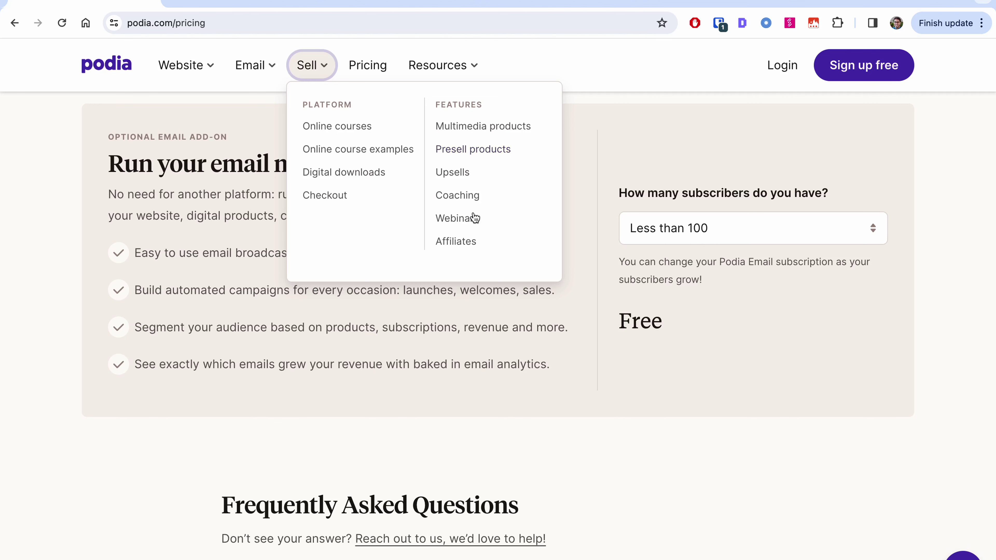
pyautogui.click(471, 223)
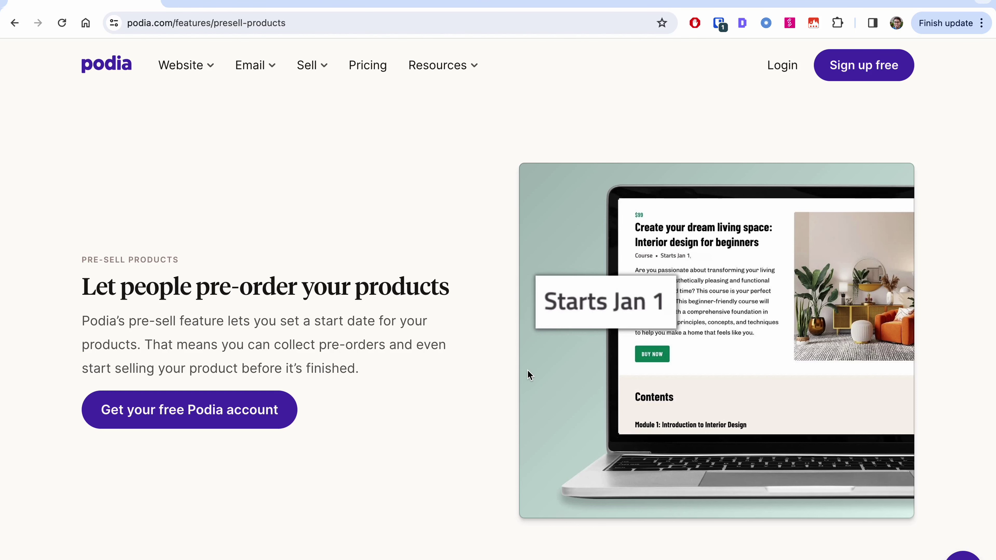
pyautogui.click(241, 3)
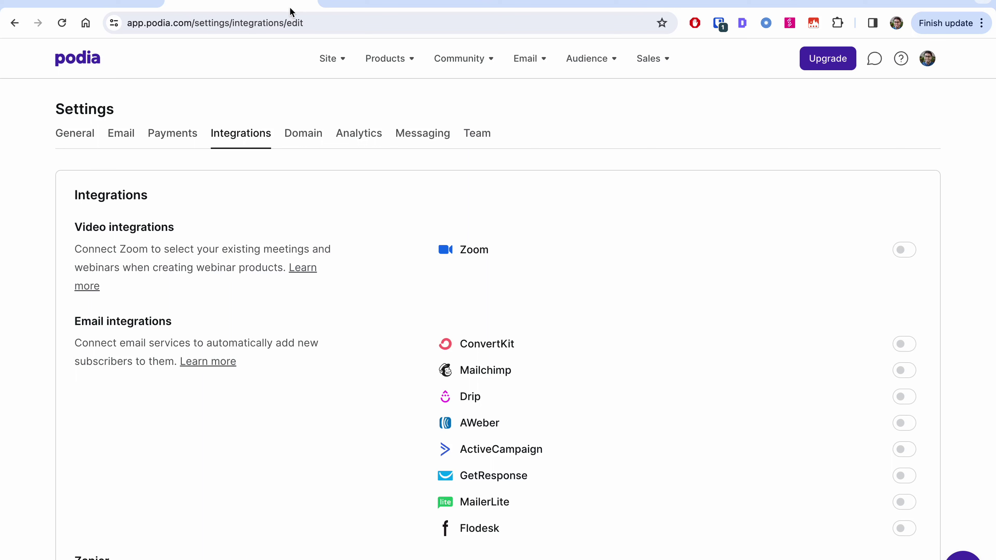